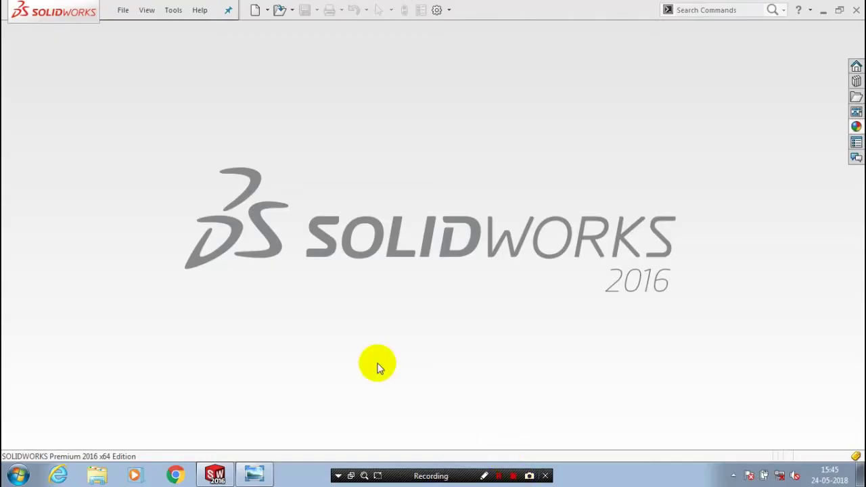
- Check the pulley reference drawing, then create a new part document
{"action": "left_click", "coordinate": [257, 473]}
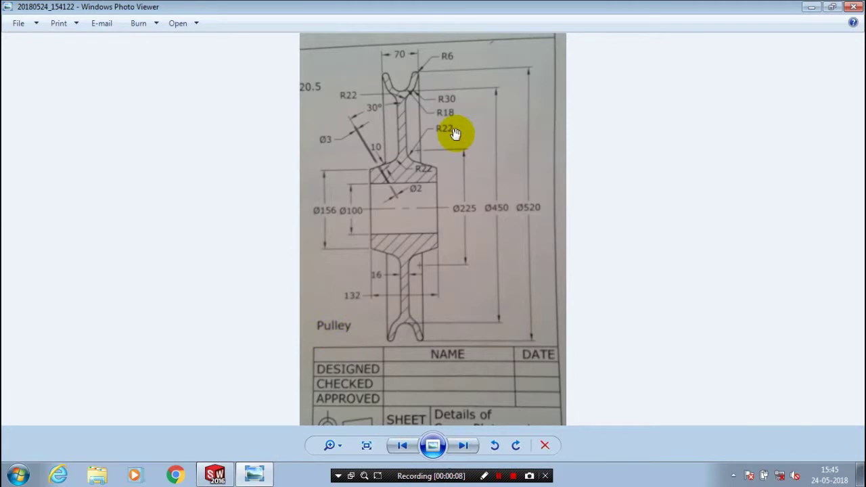
{"action": "scroll", "coordinate": [456, 133], "scroll_direction": "up", "scroll_amount": 1}
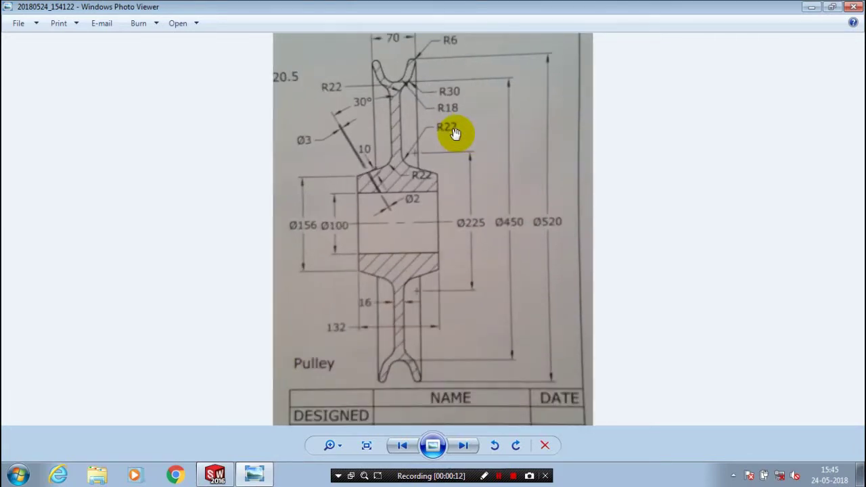
{"action": "scroll", "coordinate": [456, 133], "scroll_direction": "down", "scroll_amount": 1}
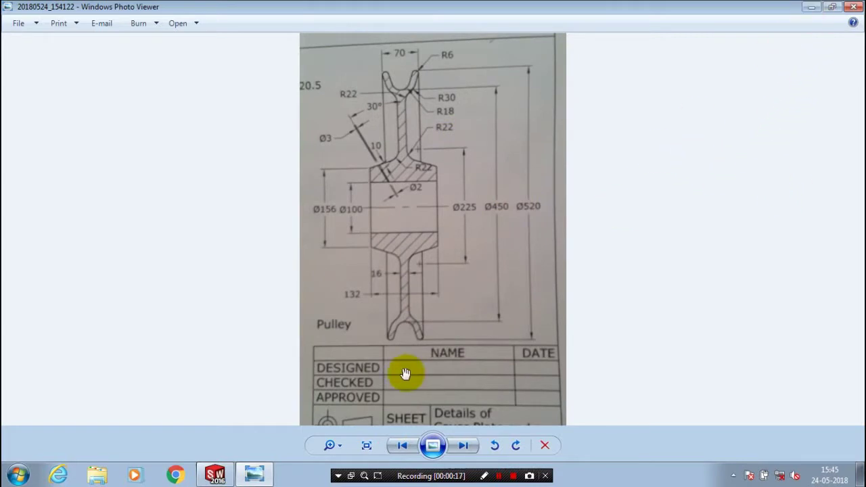
{"action": "left_click", "coordinate": [215, 473]}
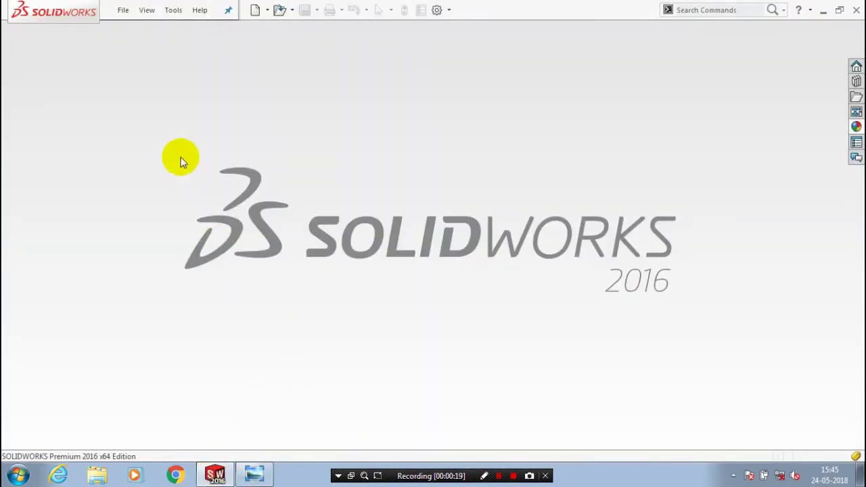
{"action": "left_click", "coordinate": [160, 96]}
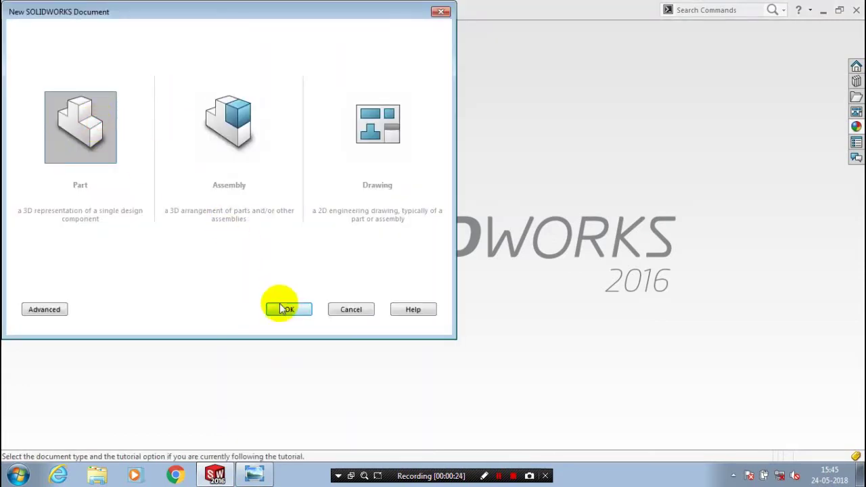
{"action": "left_click", "coordinate": [282, 309]}
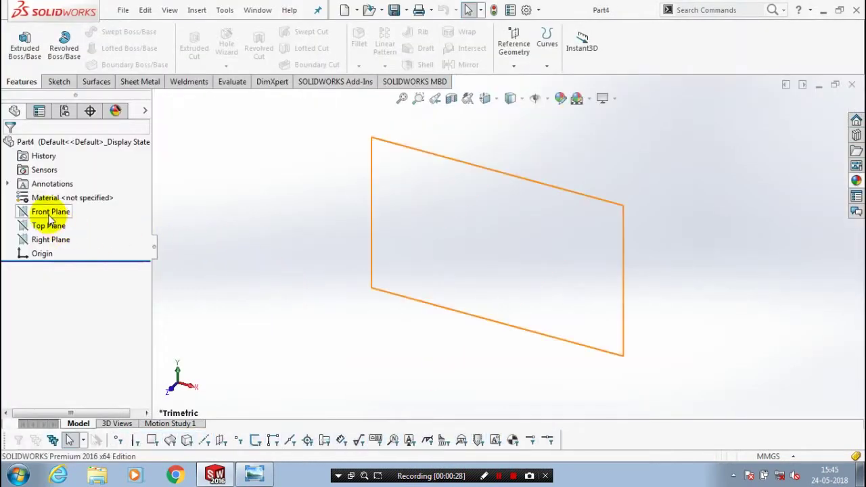
- Turn the view Normal To the Front Plane, ready for sketching
{"action": "left_click", "coordinate": [50, 218]}
{"action": "right_click", "coordinate": [50, 217]}
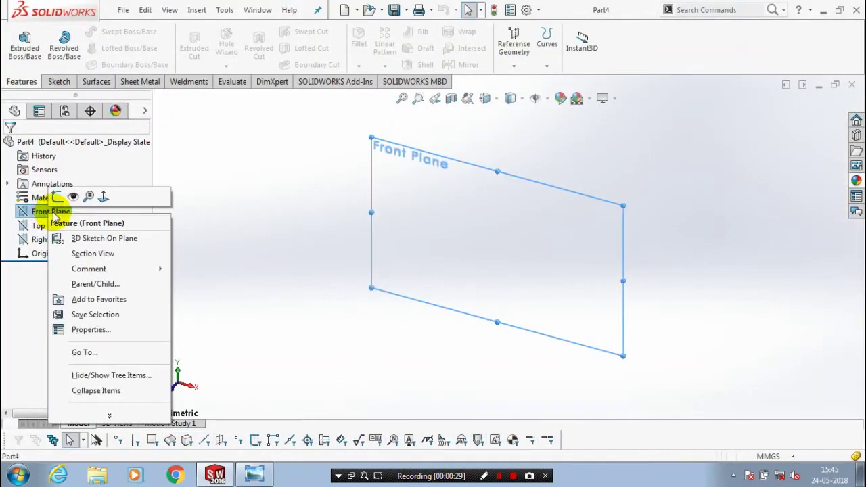
{"action": "left_click", "coordinate": [103, 197]}
{"action": "left_click", "coordinate": [58, 81]}
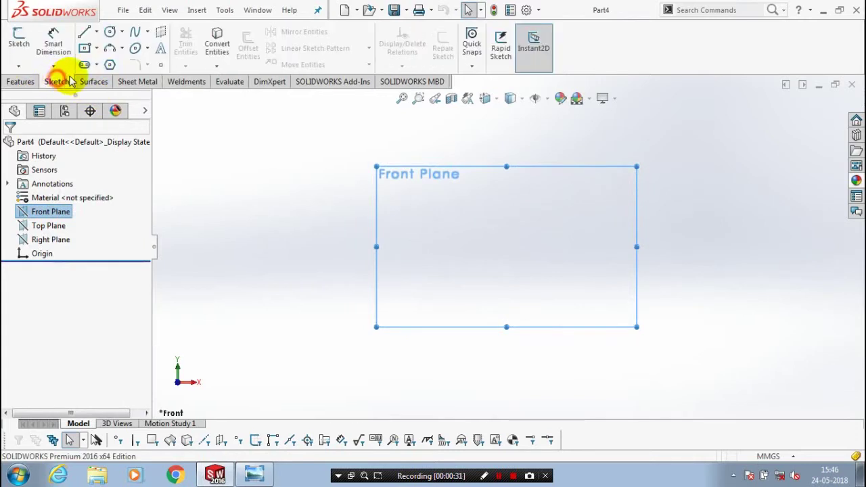
- Draw a vertical centerline through the sketch origin
{"action": "left_click", "coordinate": [96, 32]}
{"action": "left_click", "coordinate": [106, 61]}
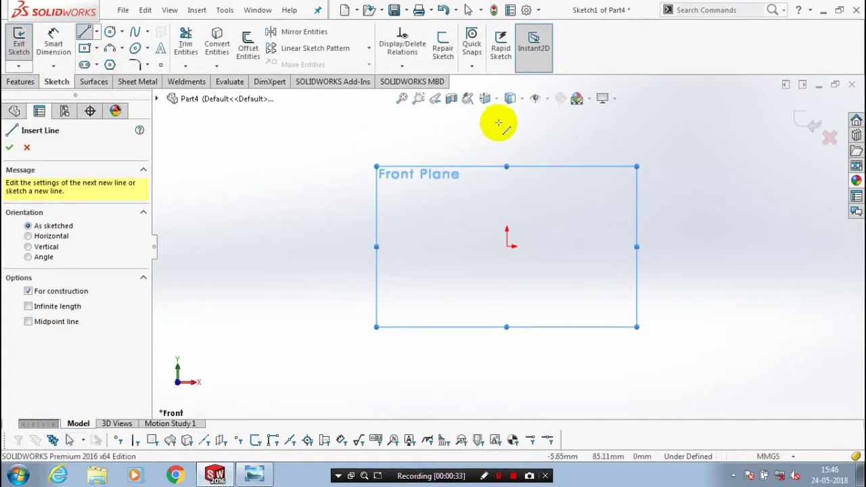
{"action": "left_click_drag", "start_coordinate": [507, 121], "coordinate": [506, 368]}
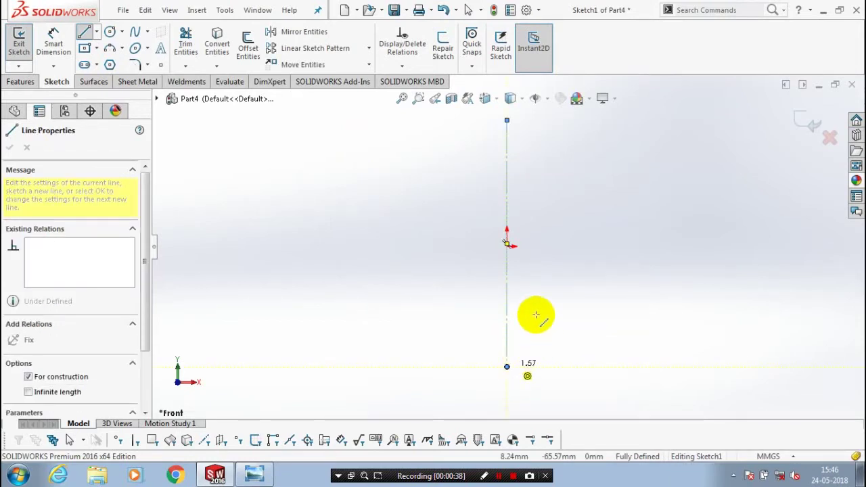
{"action": "key", "text": "Escape"}
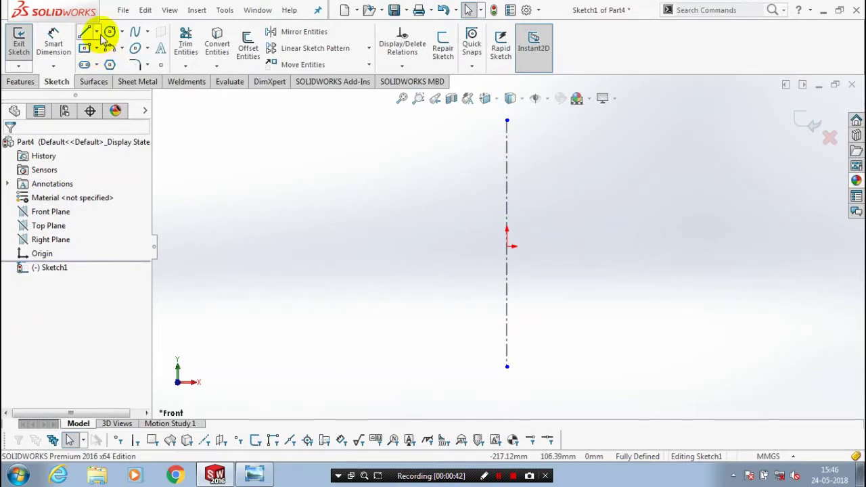
- Draw a horizontal centerline crossing the vertical one at the origin
{"action": "left_click", "coordinate": [96, 35]}
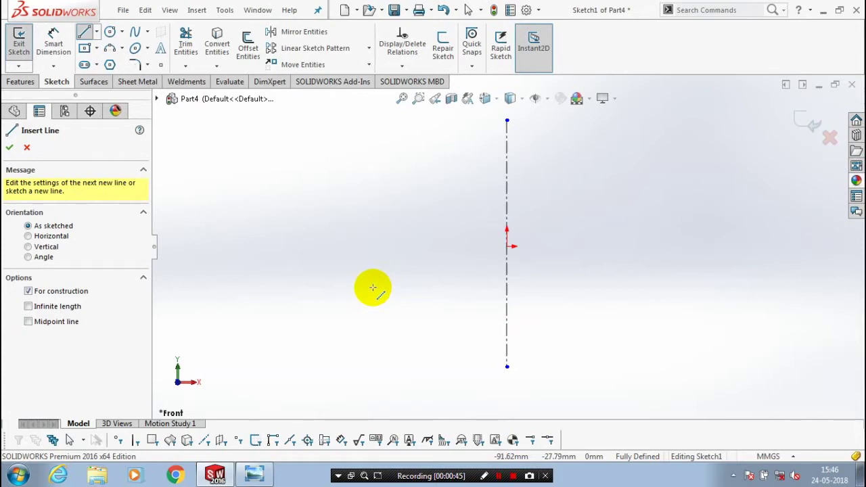
{"action": "left_click", "coordinate": [373, 287]}
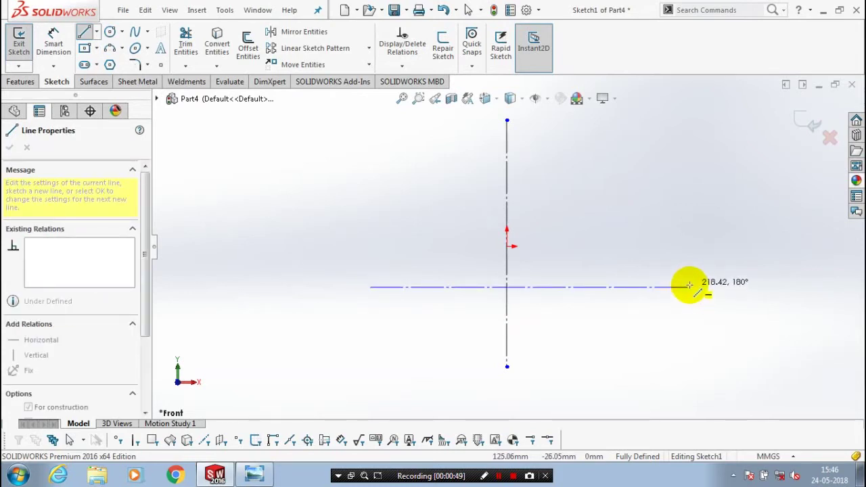
{"action": "left_click", "coordinate": [688, 286]}
{"action": "key", "text": "Escape"}
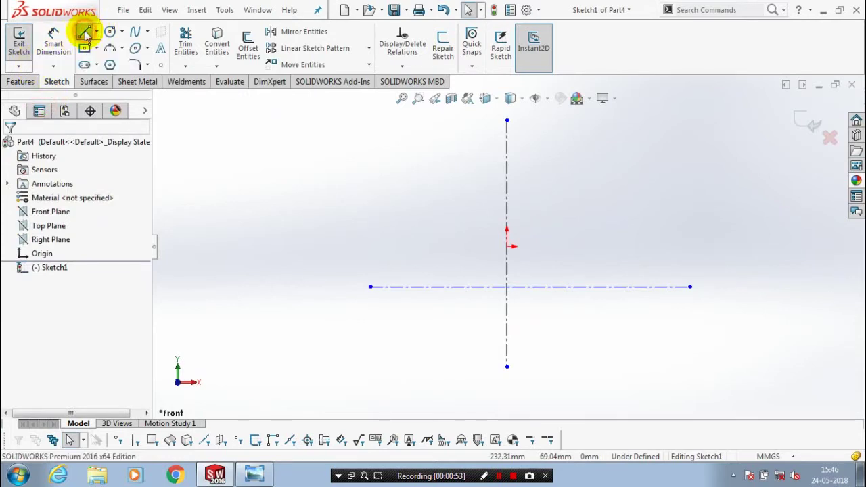
{"action": "left_click", "coordinate": [84, 34]}
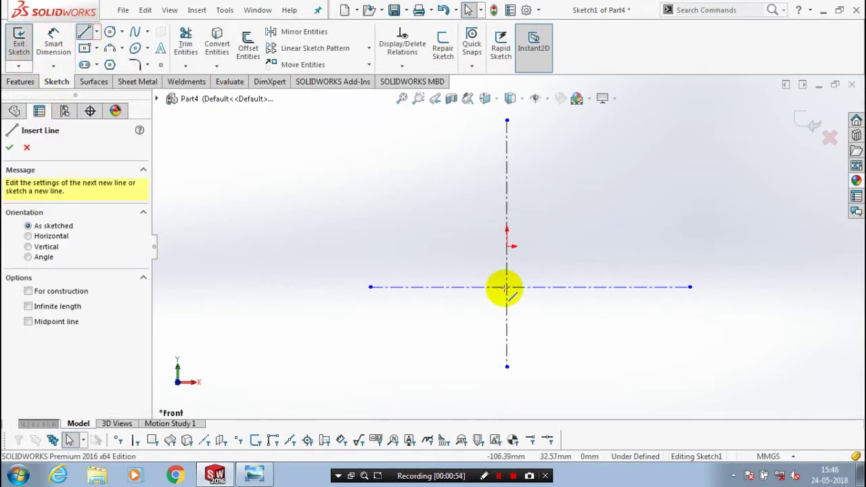
- Draw the stepped outline: bottom edge leftward, short step up, sloped edge, tall vertical edge
{"action": "left_click", "coordinate": [506, 287]}
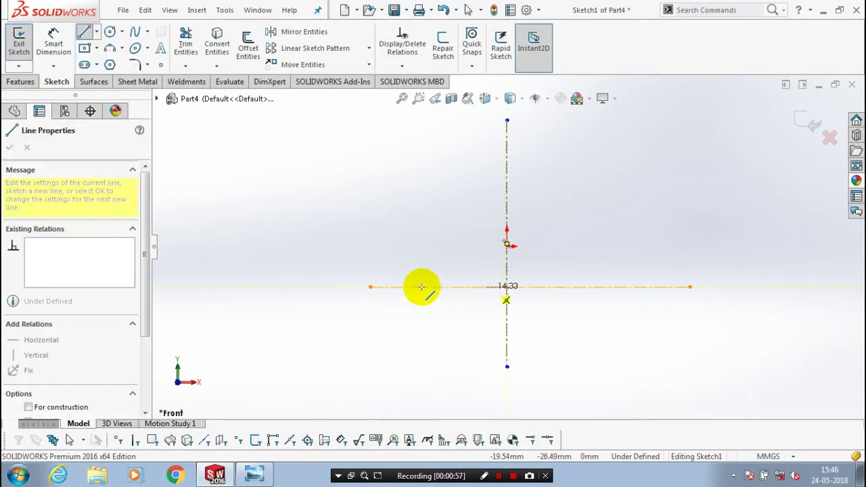
{"action": "left_click", "coordinate": [422, 286]}
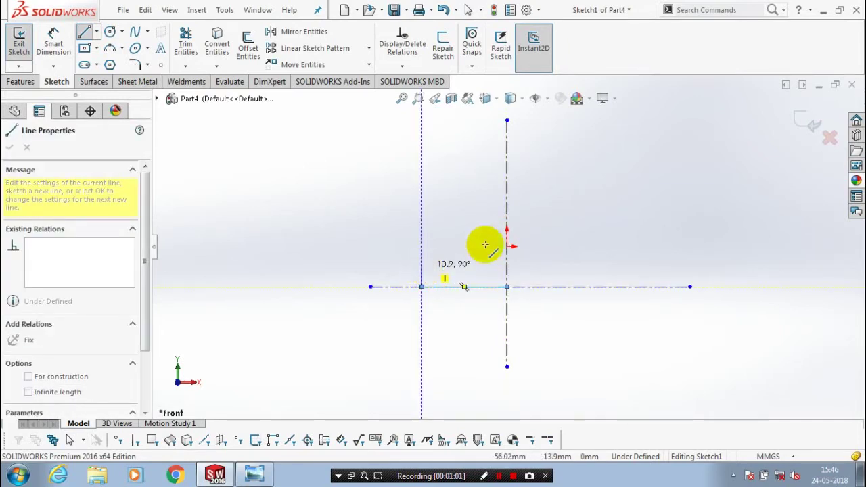
{"action": "left_click", "coordinate": [421, 267]}
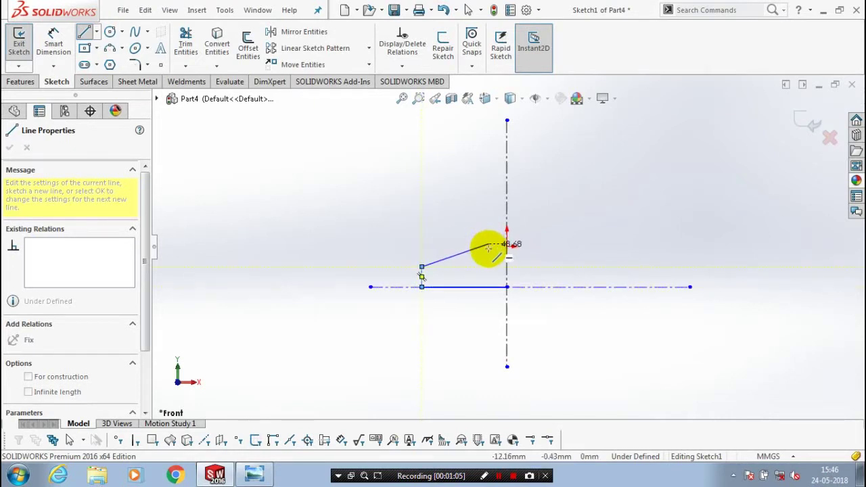
{"action": "double_click", "coordinate": [485, 252]}
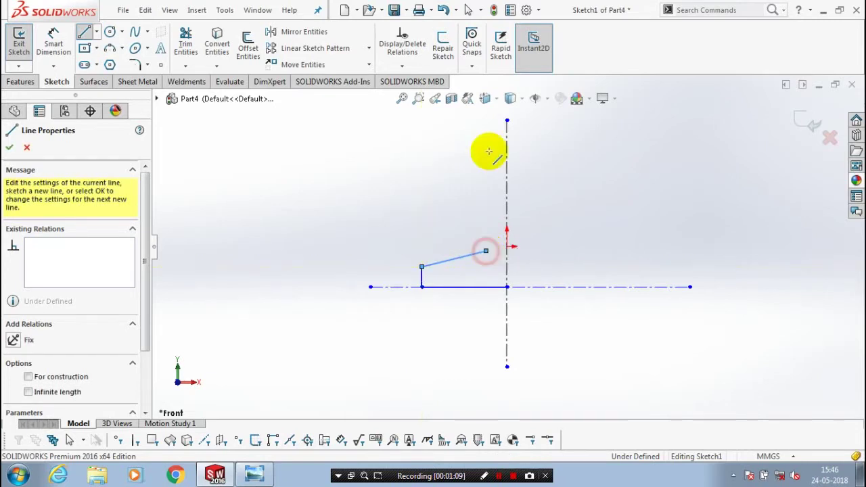
{"action": "double_click", "coordinate": [486, 151]}
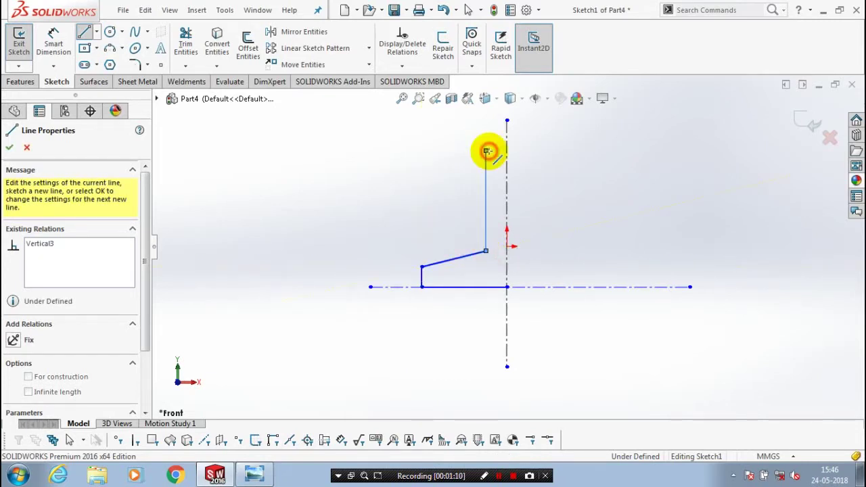
{"action": "key", "text": "Escape"}
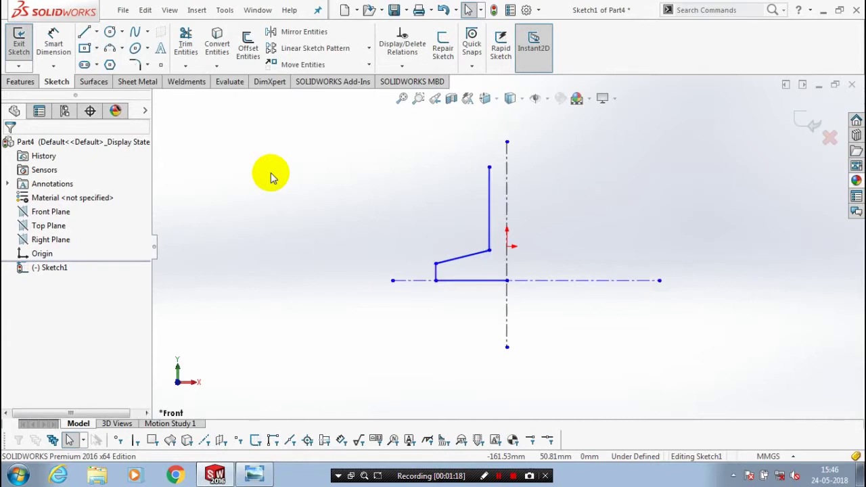
{"action": "key", "text": "f"}
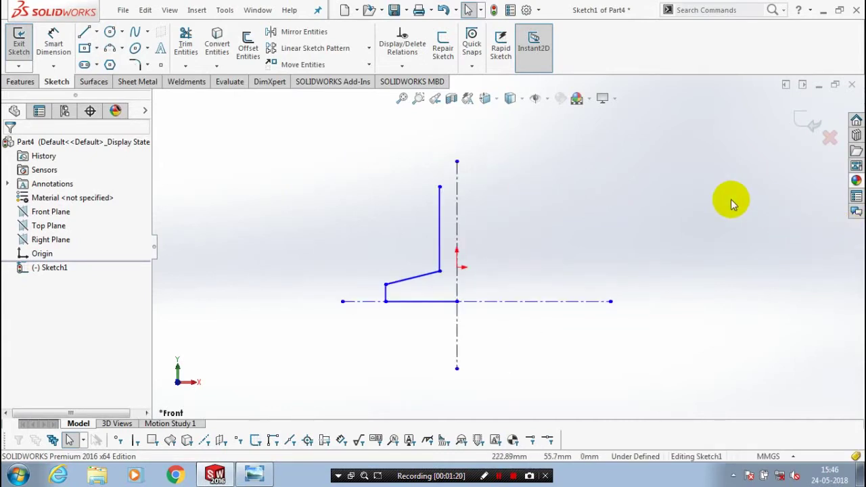
- Add a second horizontal centerline below the profile
{"action": "left_click", "coordinate": [96, 32]}
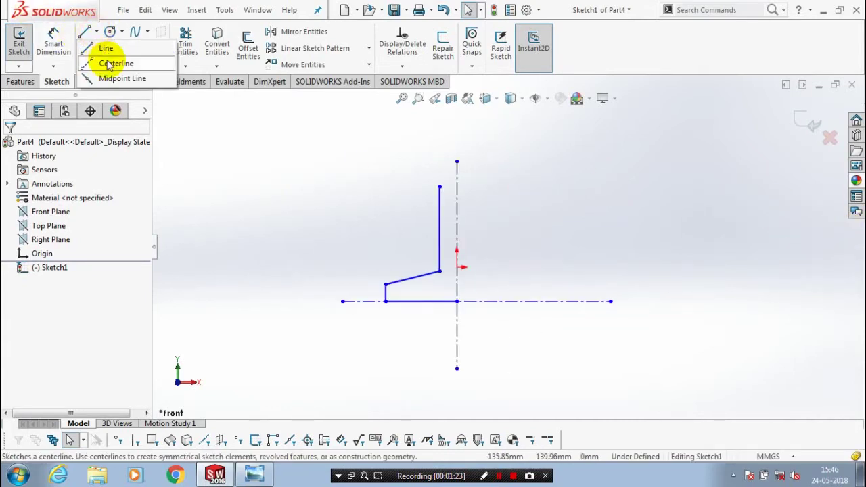
{"action": "left_click", "coordinate": [108, 65]}
{"action": "left_click", "coordinate": [311, 379]}
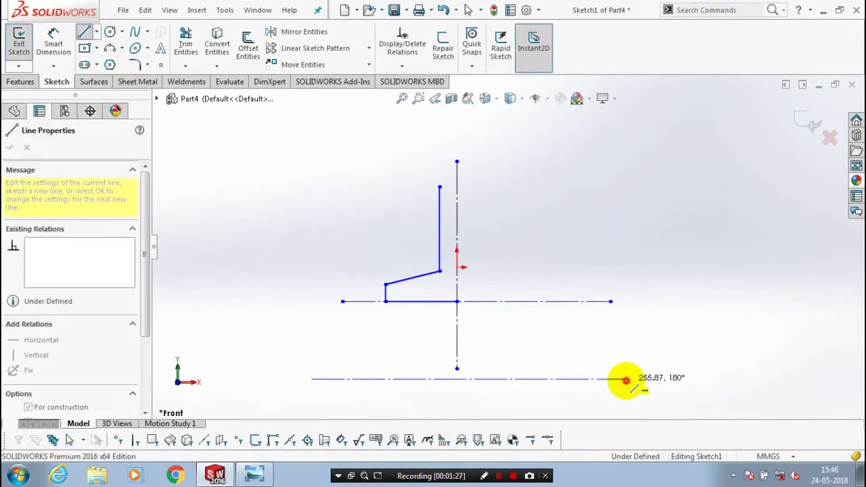
{"action": "double_click", "coordinate": [626, 378]}
{"action": "key", "text": "Escape"}
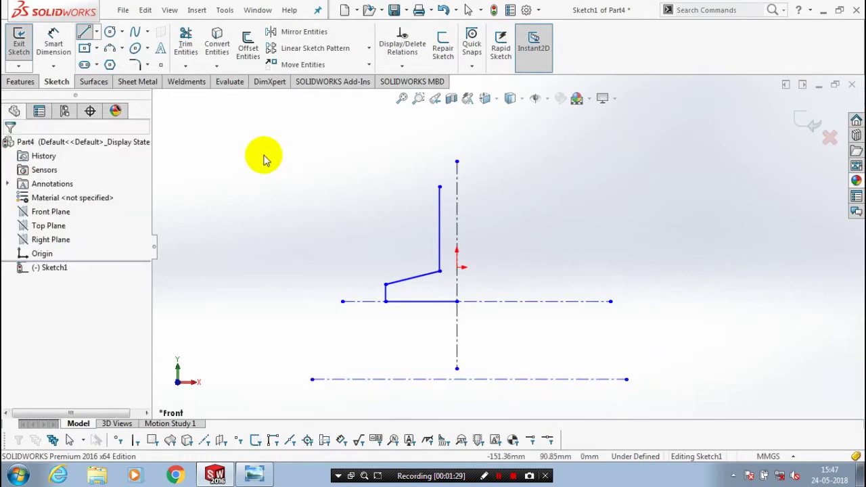
{"action": "left_click", "coordinate": [53, 41]}
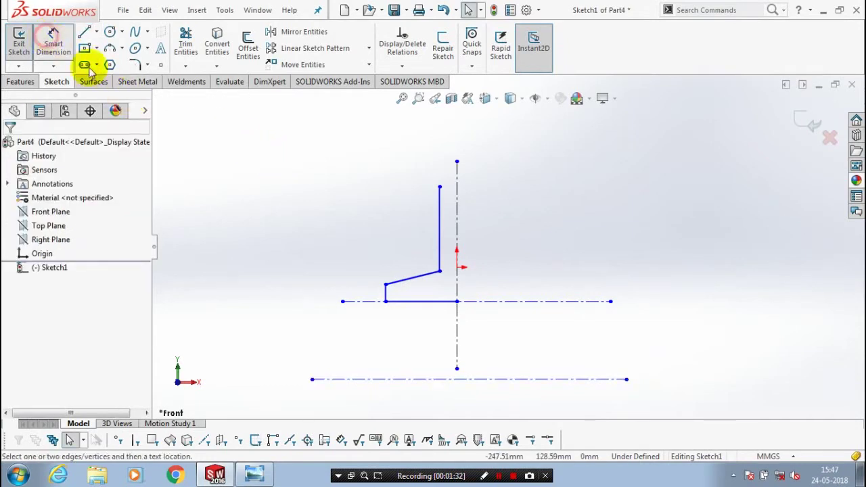
- Dimension the centerline spacing at 50 mm and the step point 78 mm above the lower centerline
{"action": "left_click", "coordinate": [419, 380]}
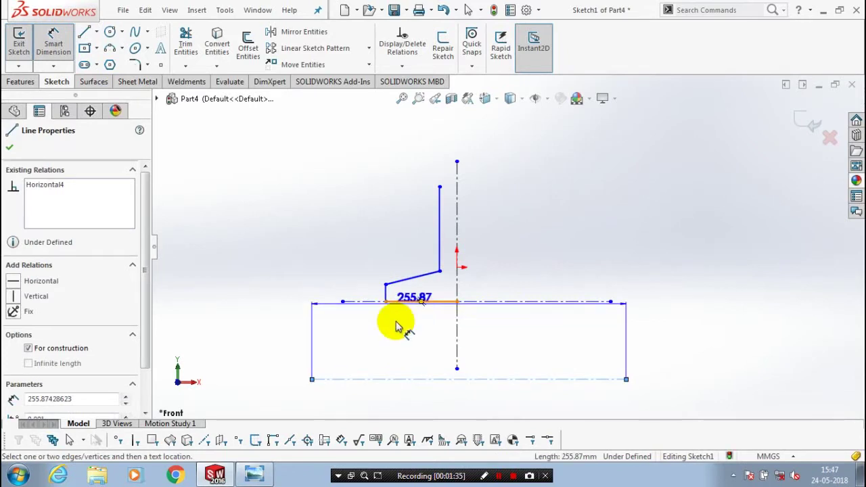
{"action": "left_click", "coordinate": [338, 330]}
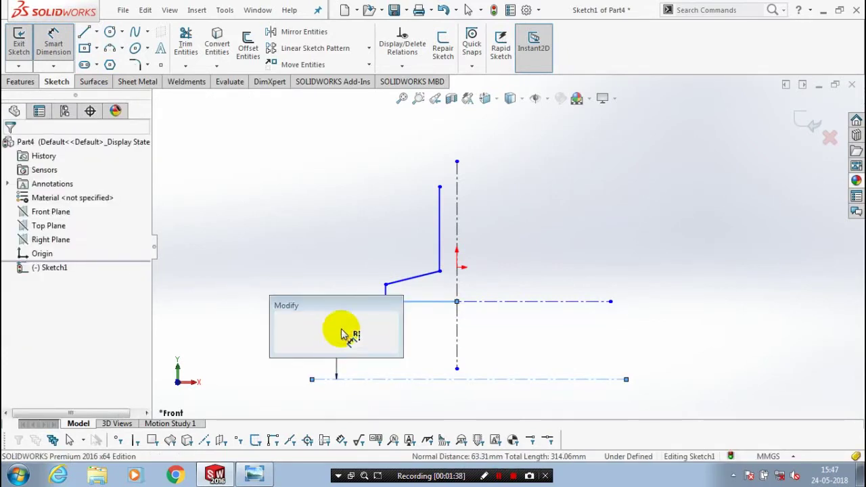
{"action": "type", "text": "50"}
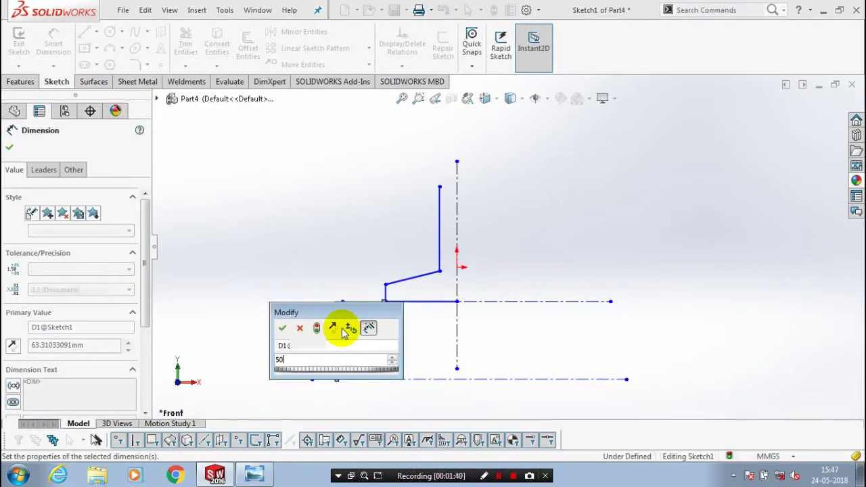
{"action": "key", "text": "Return"}
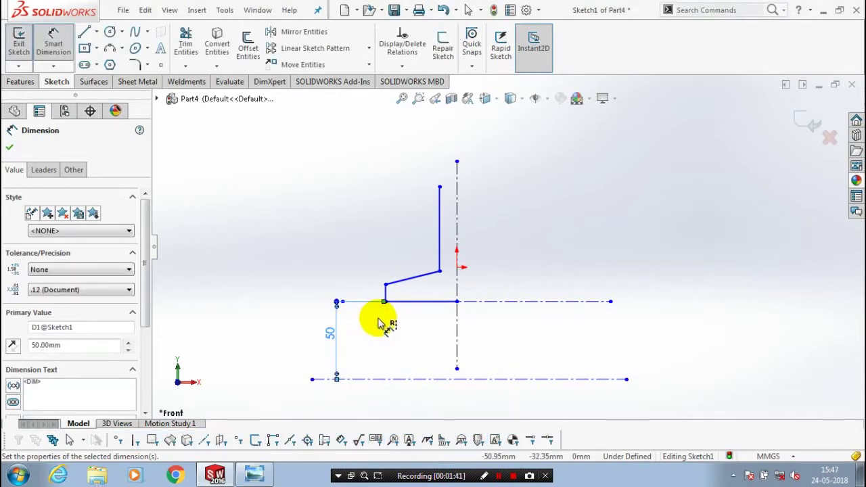
{"action": "left_click", "coordinate": [413, 379]}
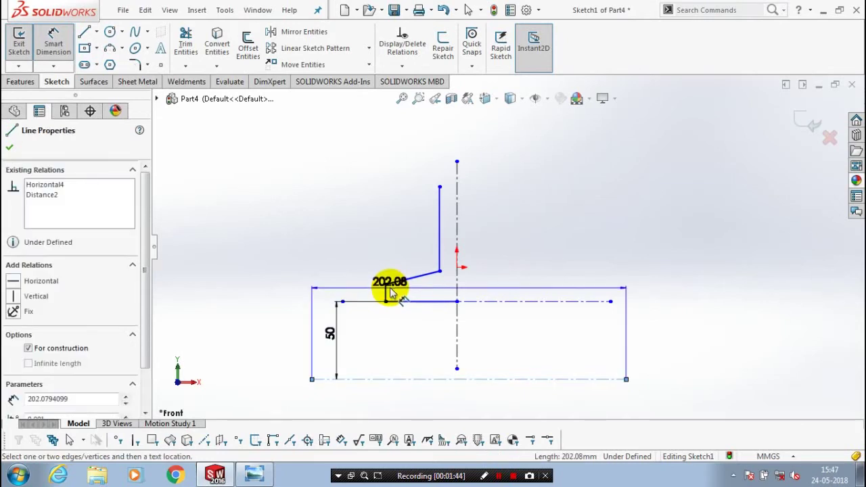
{"action": "left_click", "coordinate": [386, 285]}
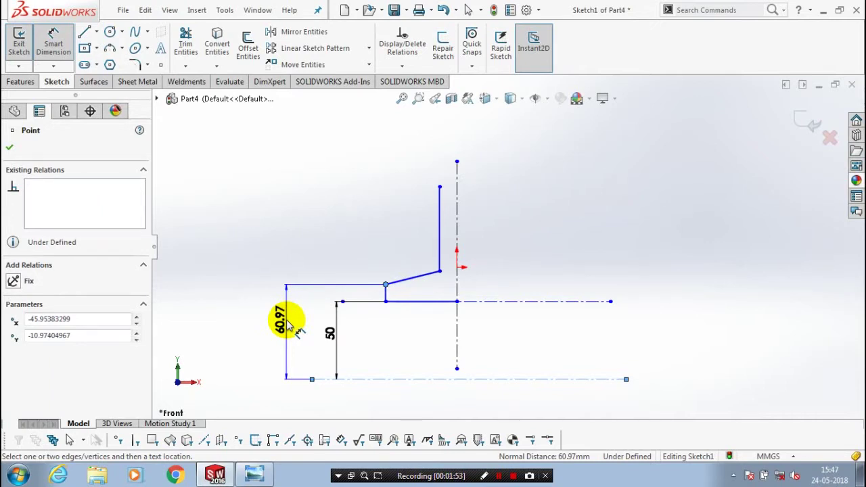
{"action": "left_click", "coordinate": [287, 322]}
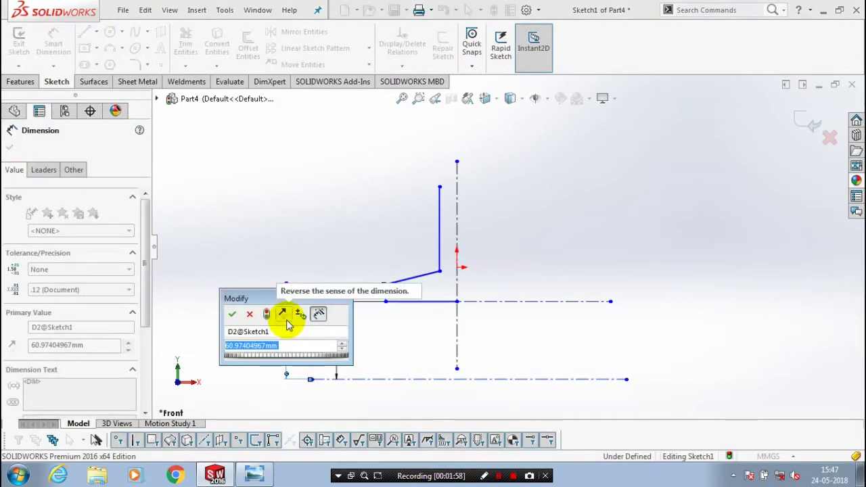
{"action": "type", "text": "78"}
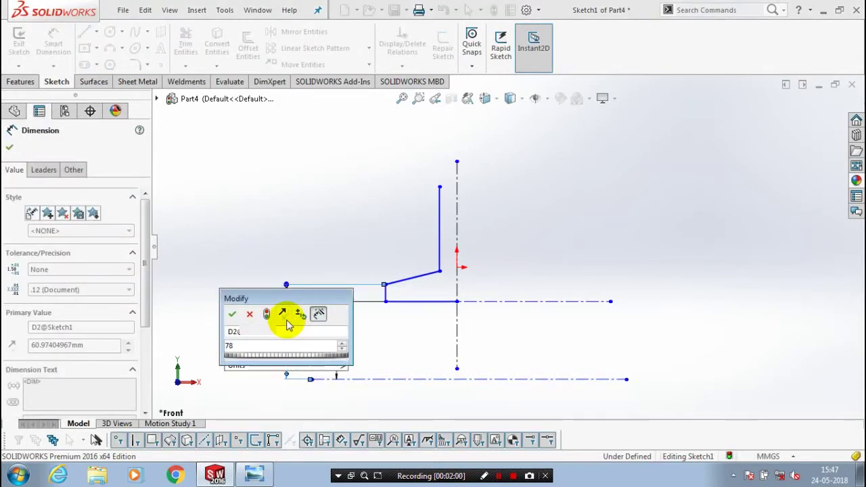
{"action": "key", "text": "Return"}
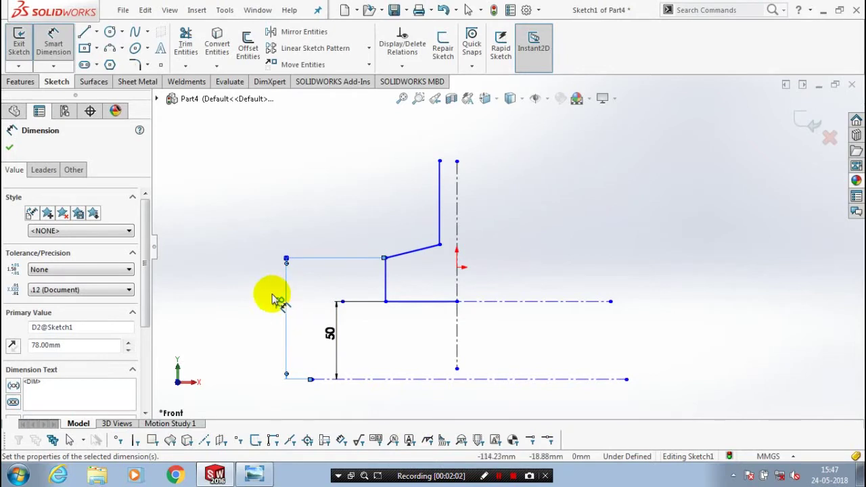
{"action": "left_click", "coordinate": [8, 150]}
- Extend the vertical axis centerline upward
{"action": "scroll", "coordinate": [379, 249], "scroll_direction": "up", "scroll_amount": 1}
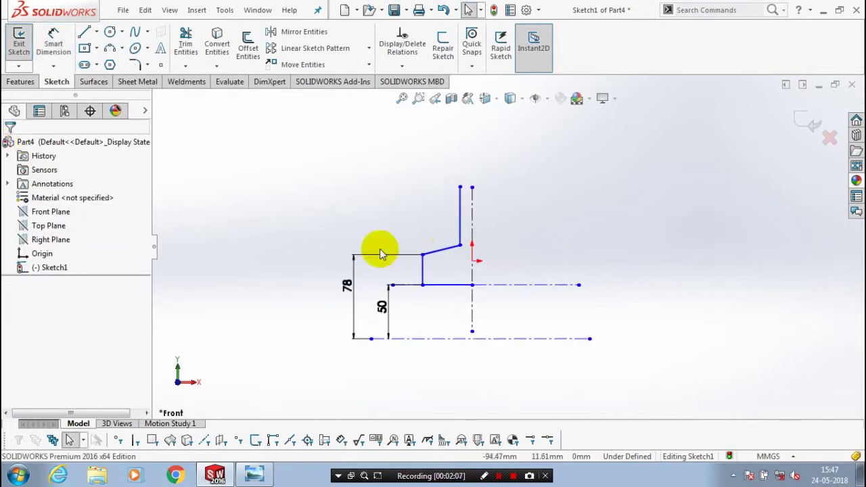
{"action": "scroll", "coordinate": [477, 234], "scroll_direction": "up", "scroll_amount": 1}
{"action": "scroll", "coordinate": [476, 236], "scroll_direction": "down", "scroll_amount": 1}
{"action": "scroll", "coordinate": [480, 201], "scroll_direction": "down", "scroll_amount": 1}
{"action": "scroll", "coordinate": [514, 226], "scroll_direction": "up", "scroll_amount": 1}
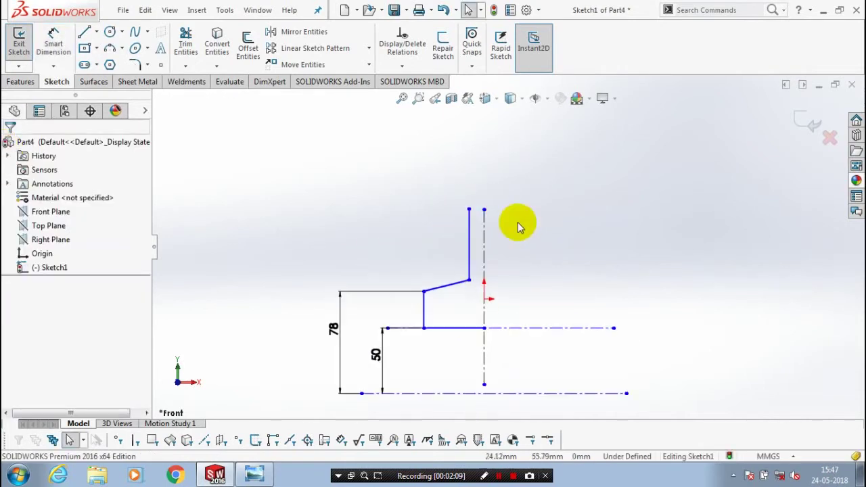
{"action": "scroll", "coordinate": [519, 225], "scroll_direction": "down", "scroll_amount": 1}
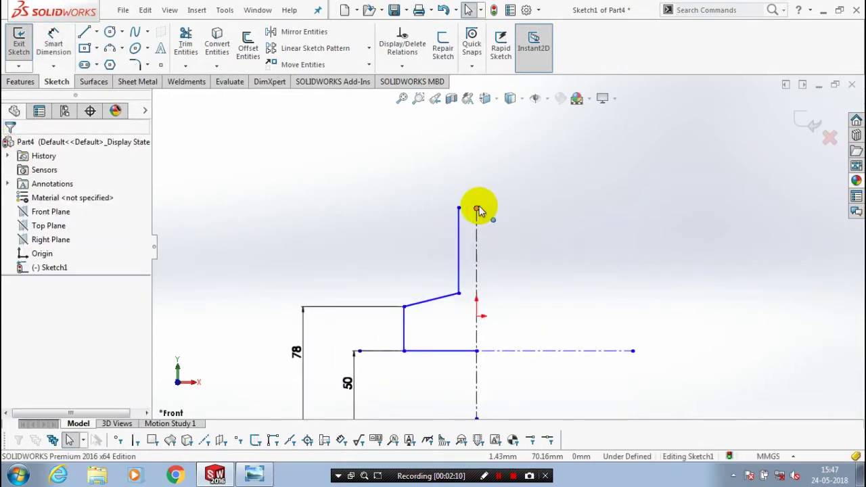
{"action": "left_click_drag", "start_coordinate": [478, 210], "coordinate": [473, 121]}
{"action": "scroll", "coordinate": [494, 224], "scroll_direction": "up", "scroll_amount": 1}
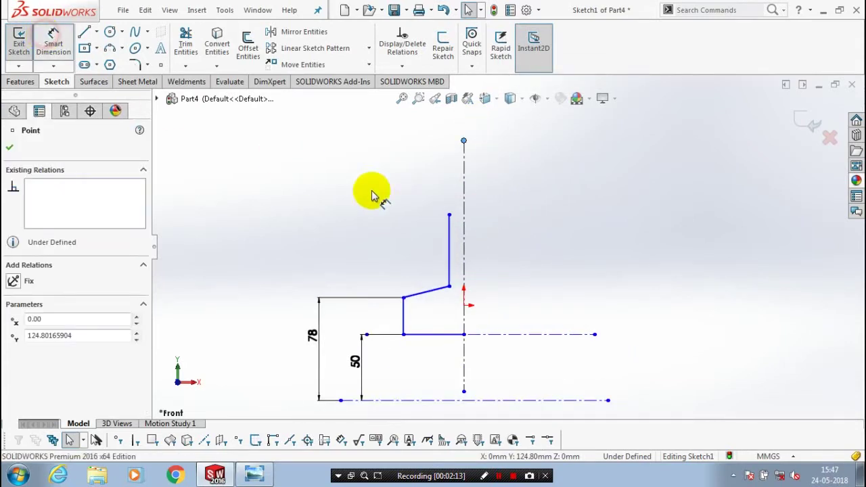
- Set the tall vertical edge 6 mm from the vertical axis
{"action": "left_click", "coordinate": [463, 202]}
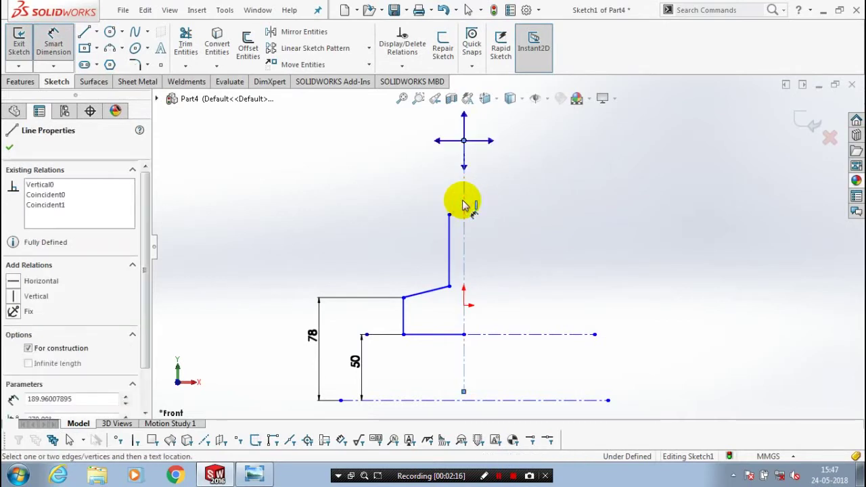
{"action": "left_click", "coordinate": [448, 247]}
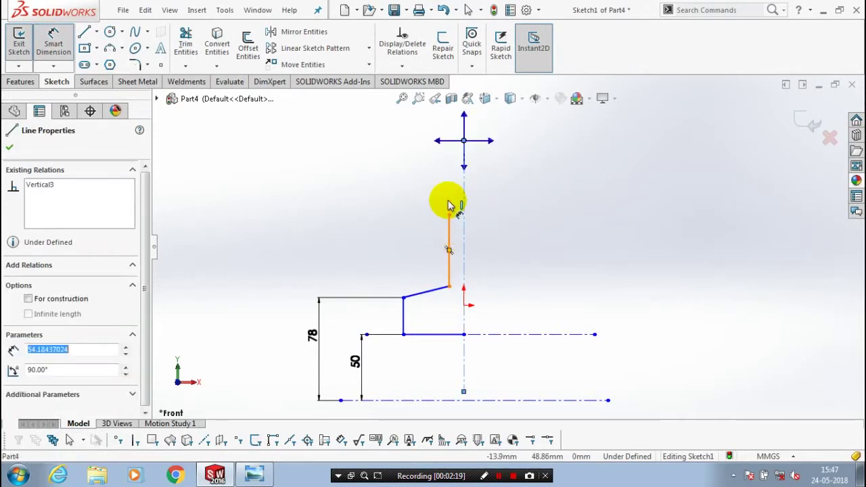
{"action": "left_click", "coordinate": [438, 142]}
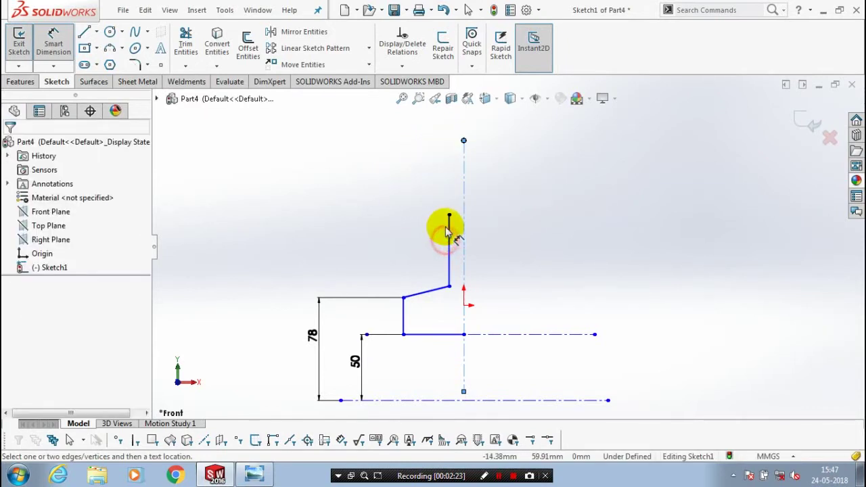
{"action": "left_click", "coordinate": [463, 205]}
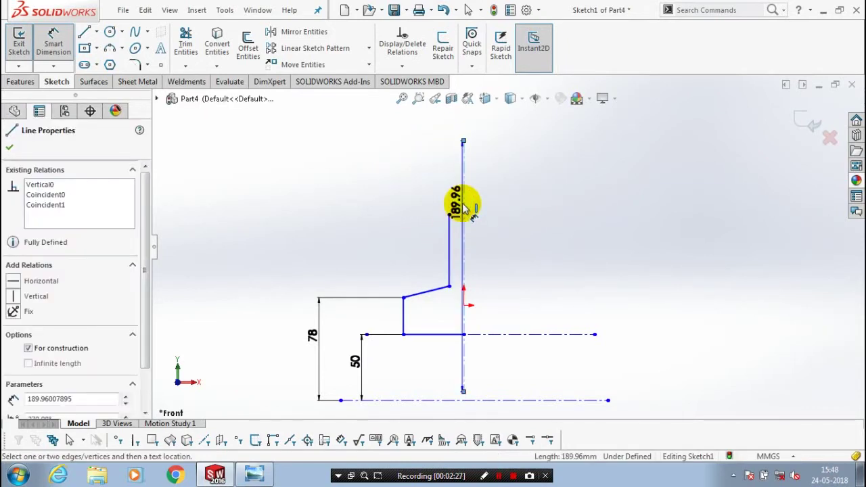
{"action": "left_click", "coordinate": [449, 217]}
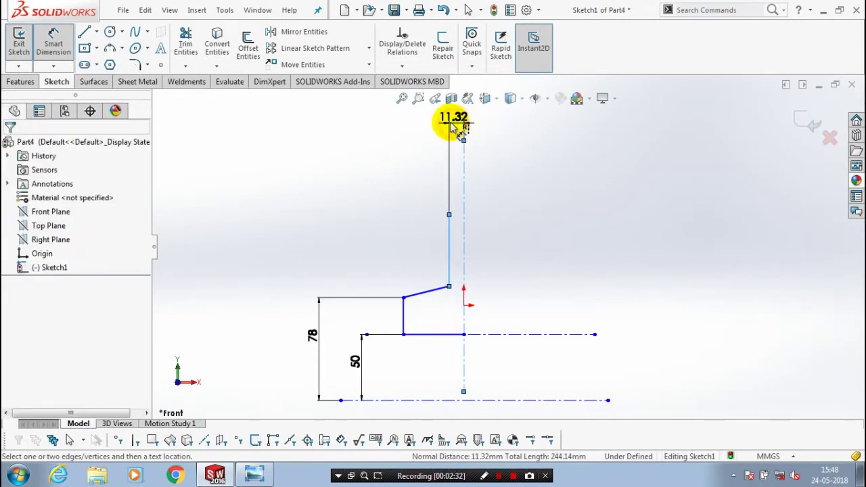
{"action": "left_click", "coordinate": [451, 125]}
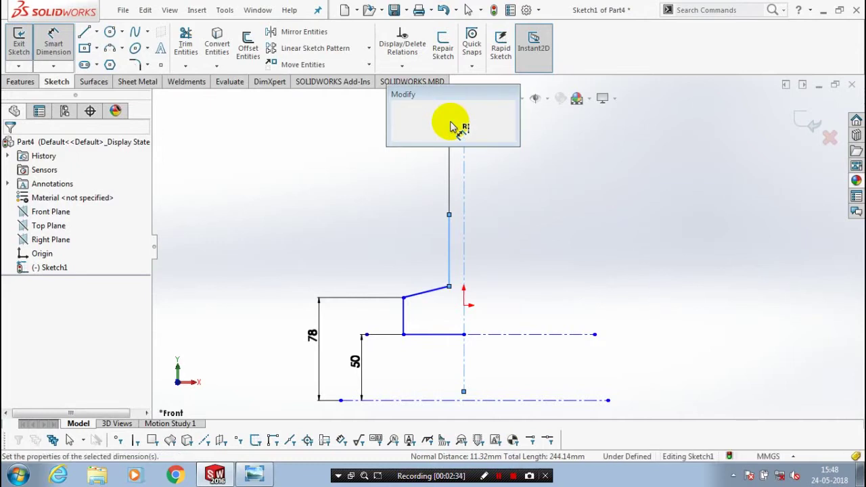
{"action": "type", "text": "6"}
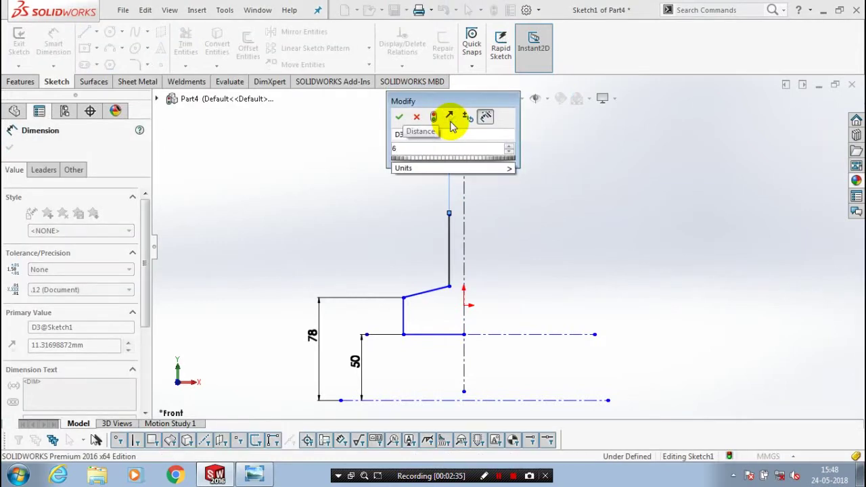
{"action": "left_click", "coordinate": [399, 117]}
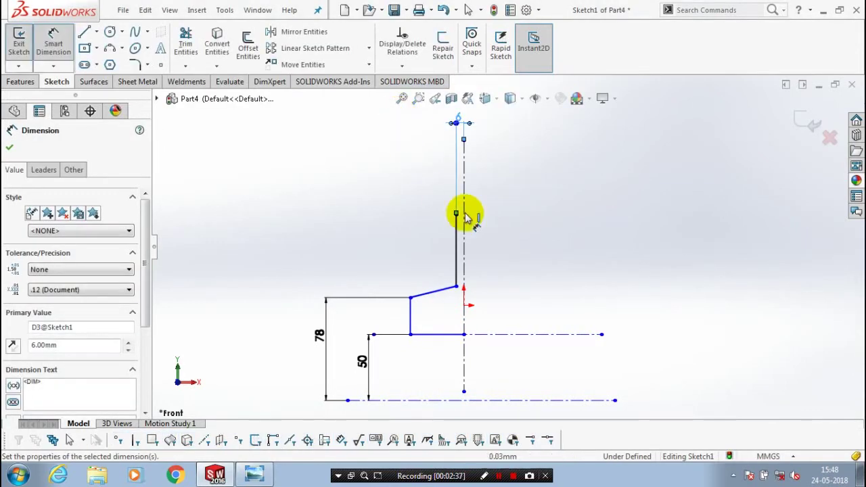
{"action": "scroll", "coordinate": [478, 298], "scroll_direction": "up", "scroll_amount": 1}
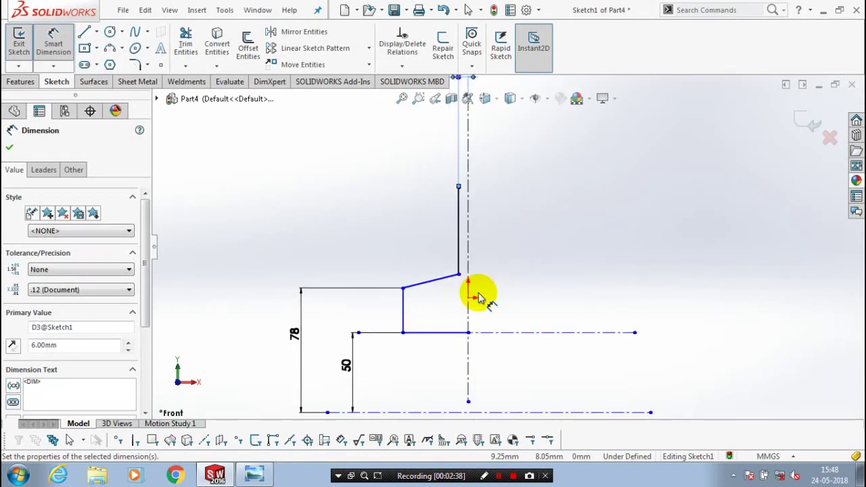
{"action": "scroll", "coordinate": [479, 298], "scroll_direction": "up", "scroll_amount": 1}
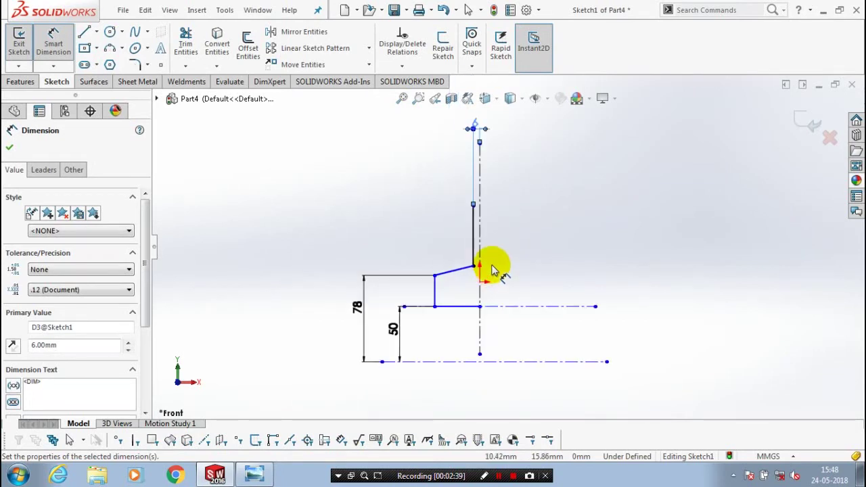
{"action": "scroll", "coordinate": [549, 241], "scroll_direction": "down", "scroll_amount": 2}
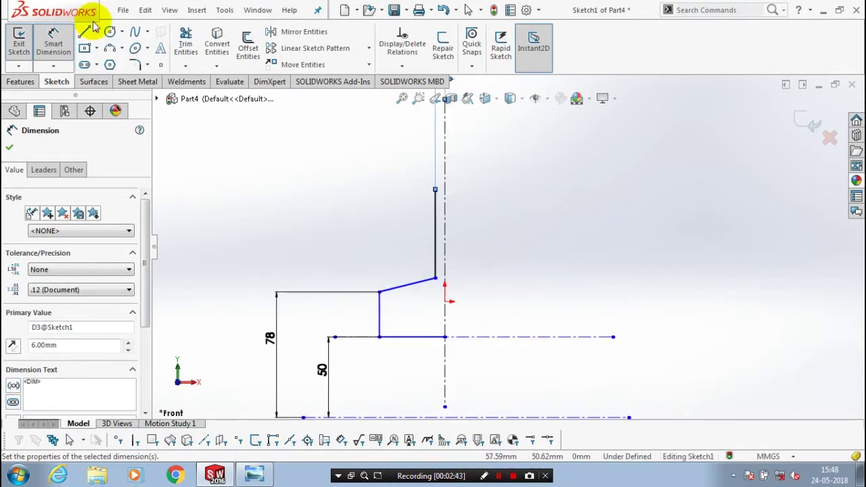
{"action": "key", "text": "Escape"}
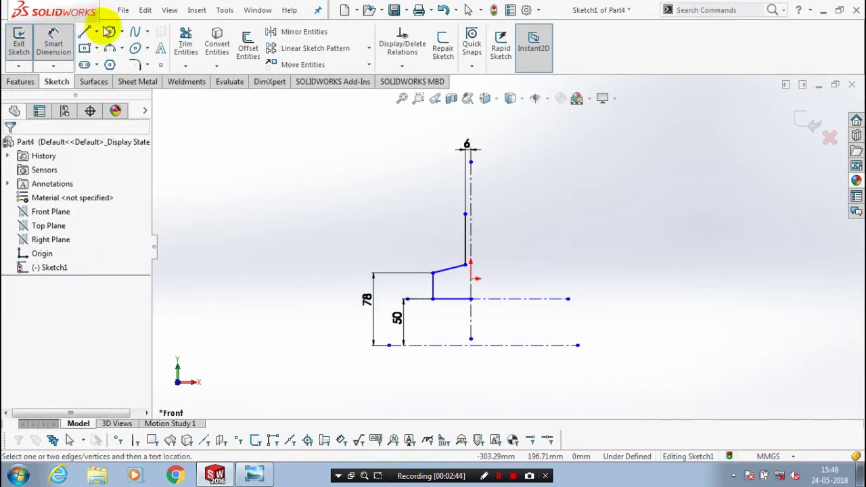
- Draw a circle on the vertical axis and dimension it Ø36
{"action": "left_click", "coordinate": [110, 31]}
{"action": "scroll", "coordinate": [535, 159], "scroll_direction": "down", "scroll_amount": 2}
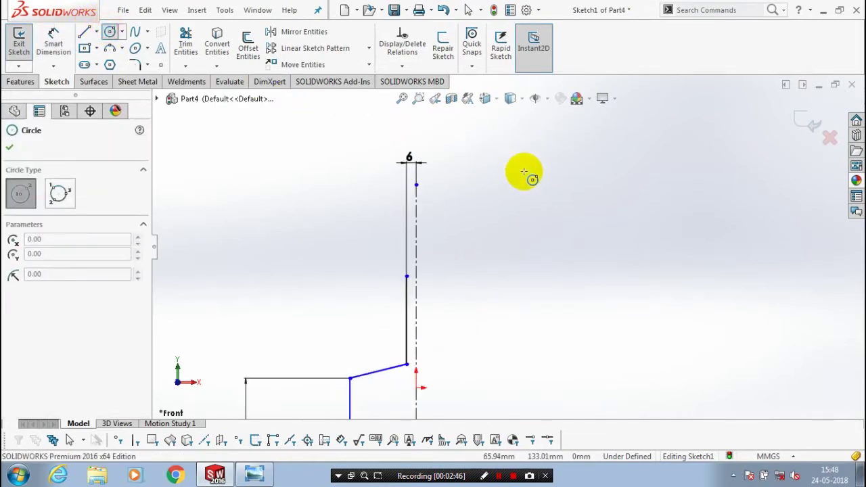
{"action": "left_click", "coordinate": [416, 209]}
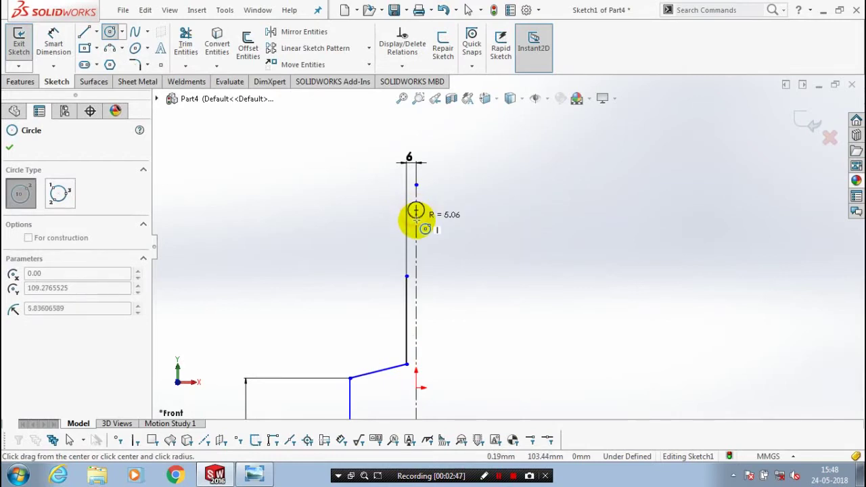
{"action": "left_click", "coordinate": [420, 214]}
{"action": "left_click", "coordinate": [416, 211]}
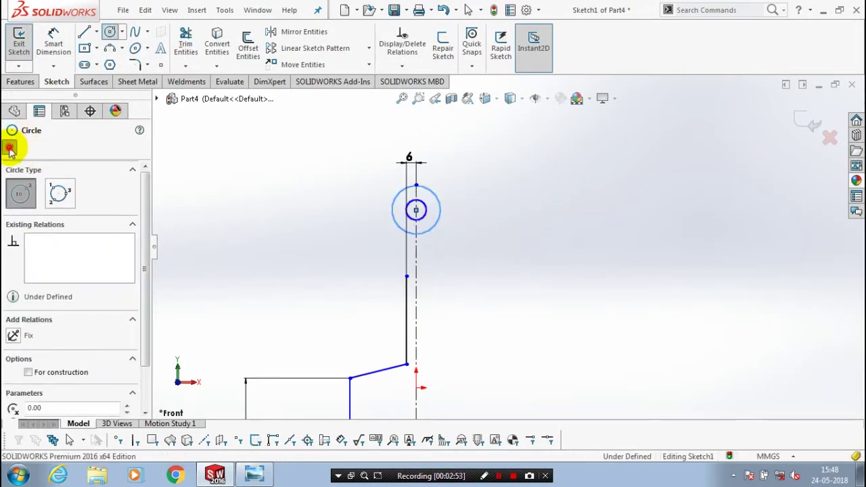
{"action": "left_click", "coordinate": [9, 147]}
{"action": "left_click", "coordinate": [54, 54]}
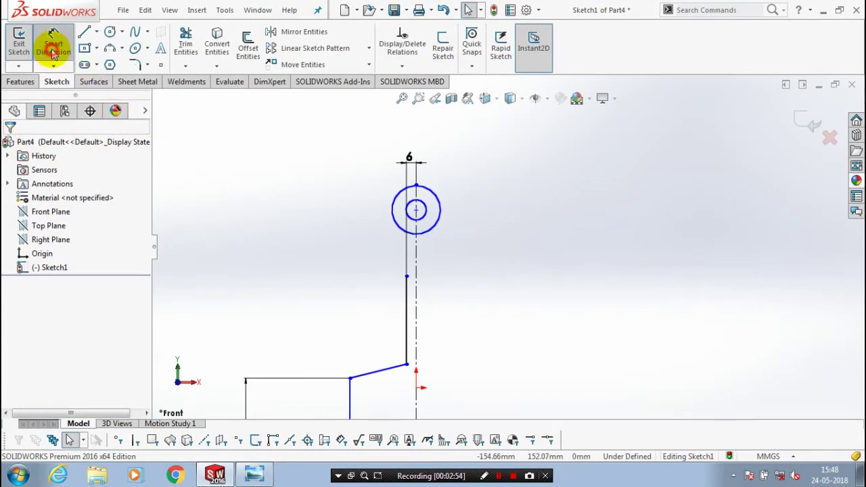
{"action": "left_click", "coordinate": [437, 215]}
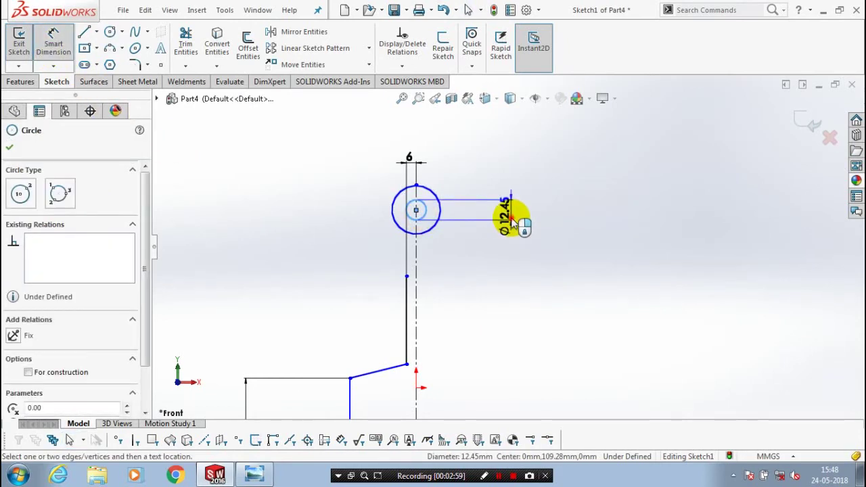
{"action": "left_click", "coordinate": [512, 222]}
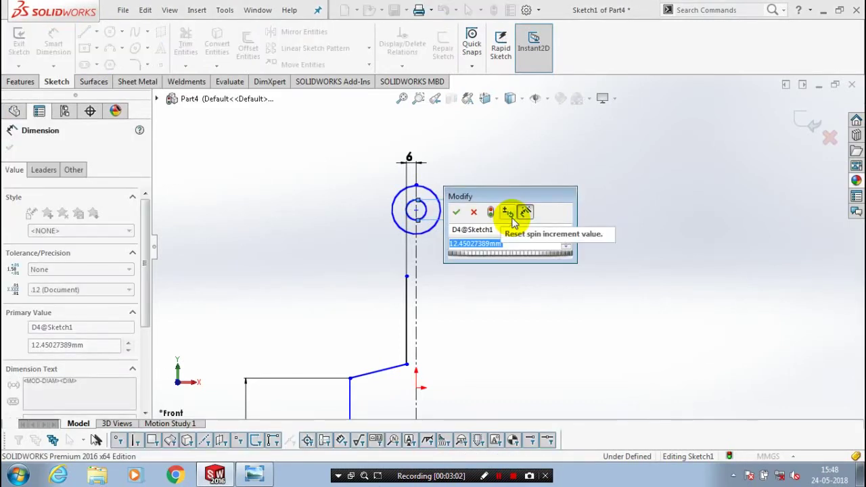
{"action": "type", "text": "36"}
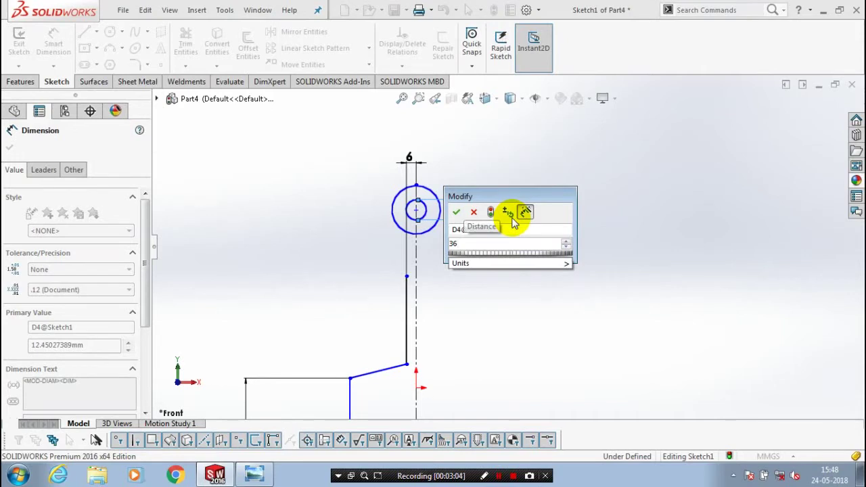
{"action": "left_click", "coordinate": [457, 214]}
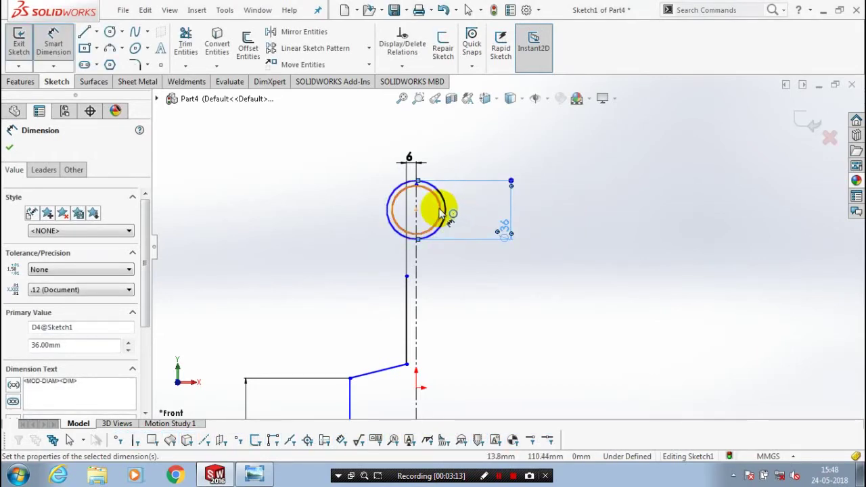
- Dimension the outer circle at 60 mm diameter
{"action": "left_click", "coordinate": [441, 210]}
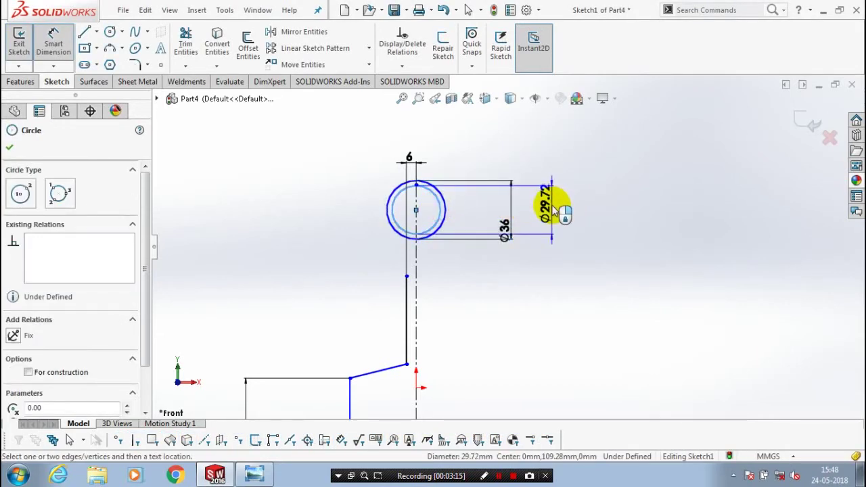
{"action": "left_click", "coordinate": [551, 210]}
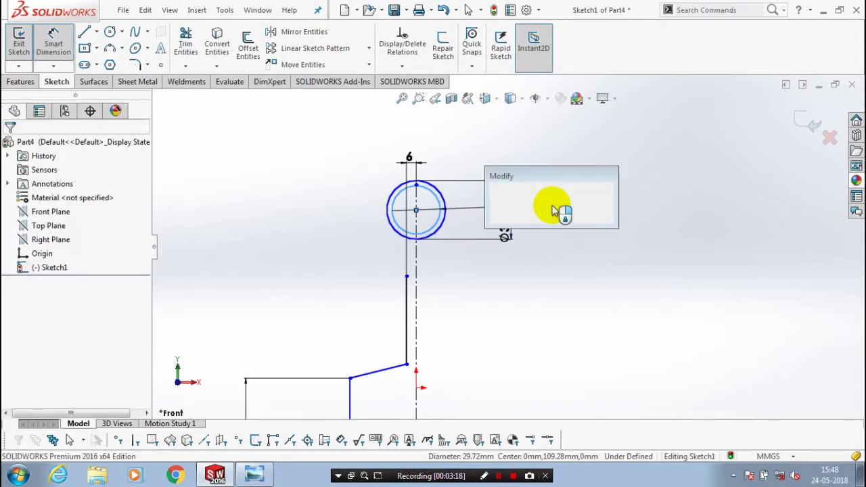
{"action": "type", "text": "60"}
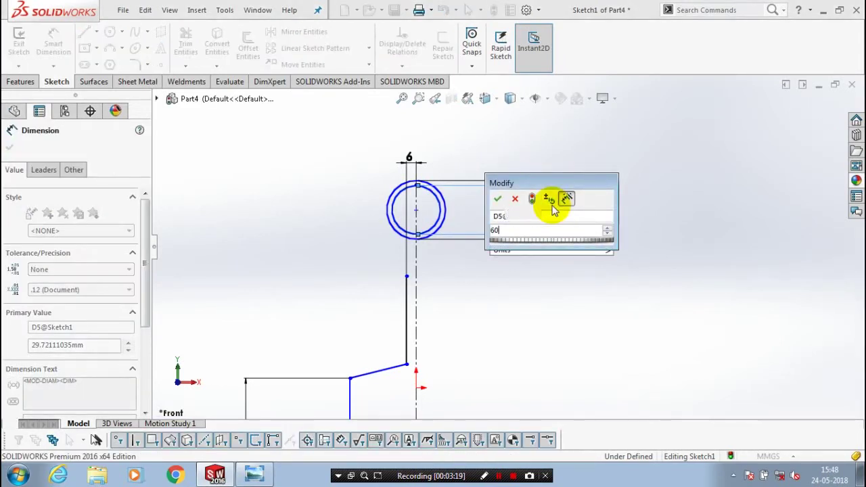
{"action": "key", "text": "Return"}
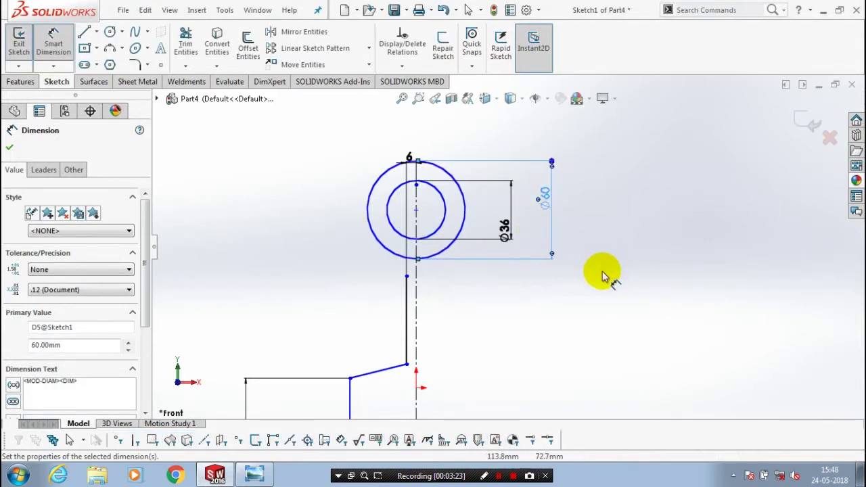
{"action": "scroll", "coordinate": [605, 291], "scroll_direction": "up", "scroll_amount": 2}
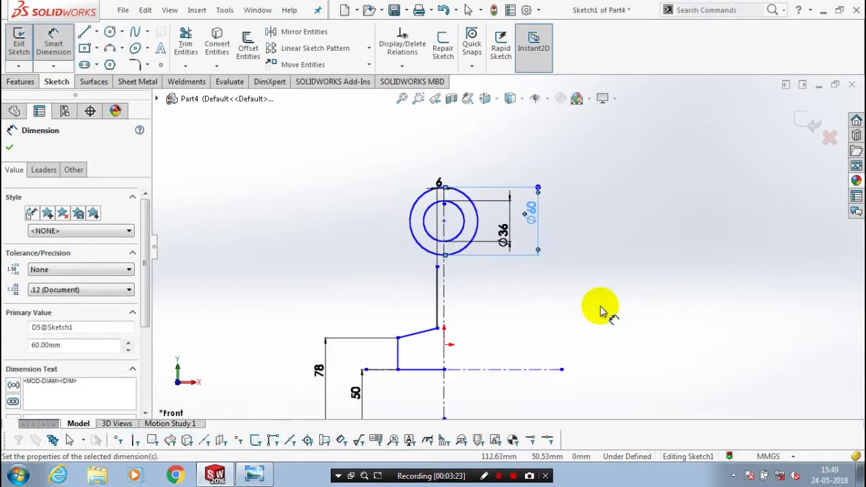
{"action": "left_click", "coordinate": [504, 308]}
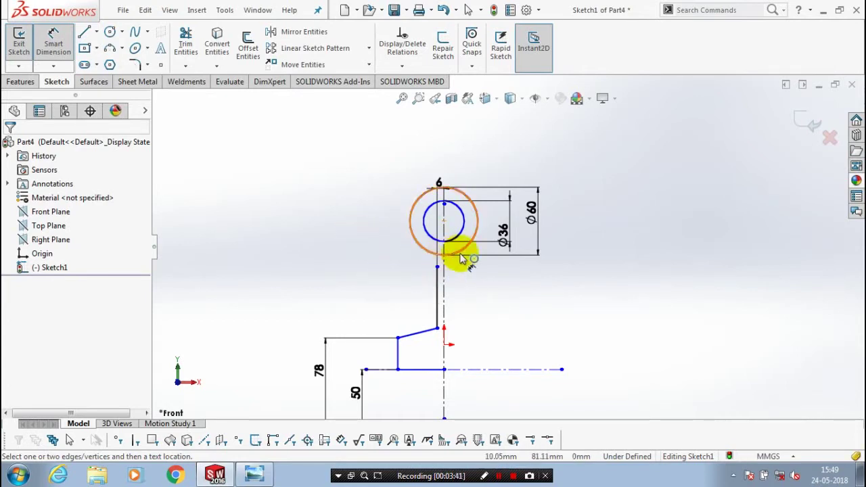
{"action": "left_click", "coordinate": [445, 222]}
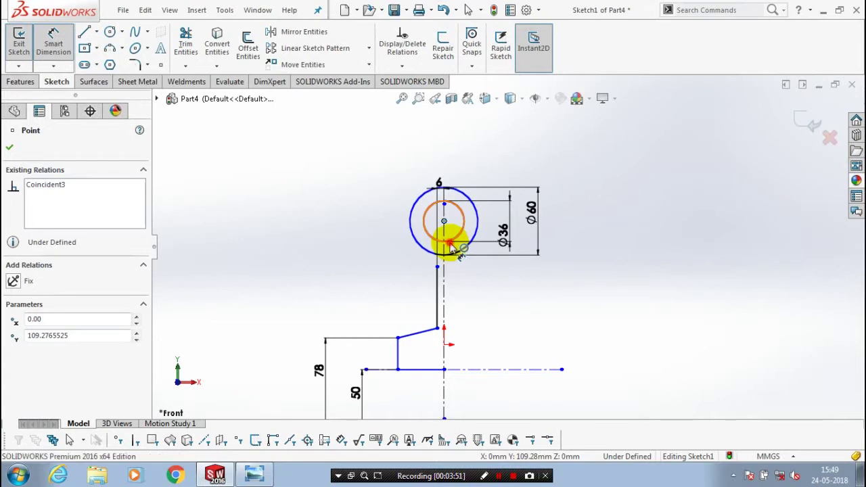
{"action": "left_click", "coordinate": [447, 252]}
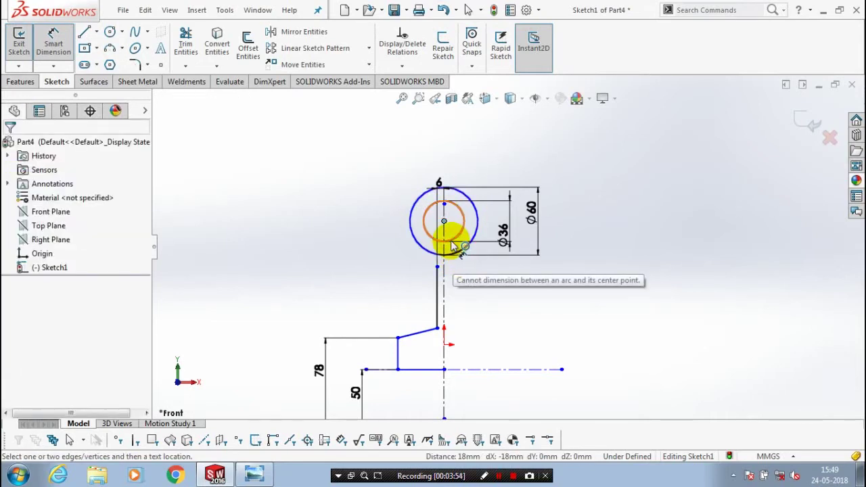
{"action": "left_click", "coordinate": [490, 367]}
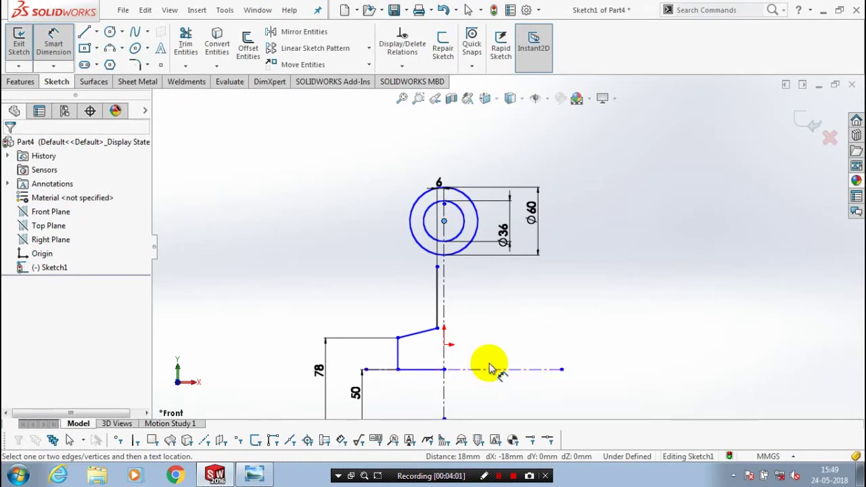
{"action": "left_click", "coordinate": [491, 368]}
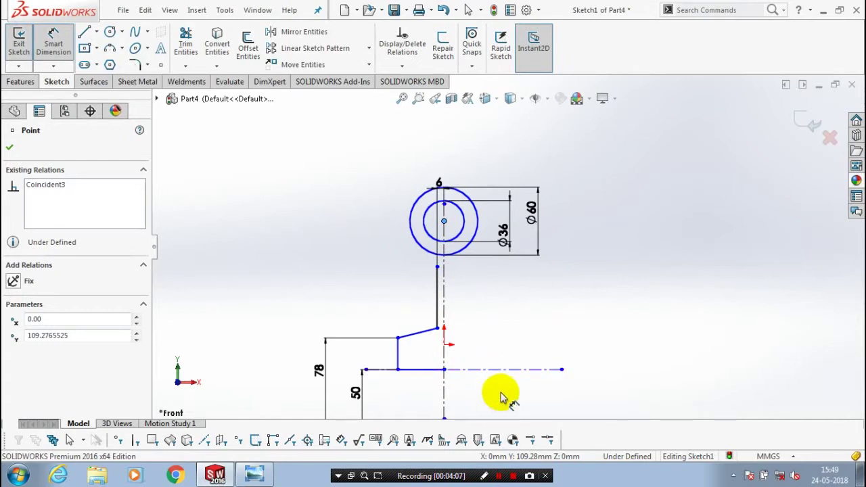
{"action": "scroll", "coordinate": [522, 316], "scroll_direction": "down", "scroll_amount": 1}
{"action": "scroll", "coordinate": [541, 304], "scroll_direction": "down", "scroll_amount": 1}
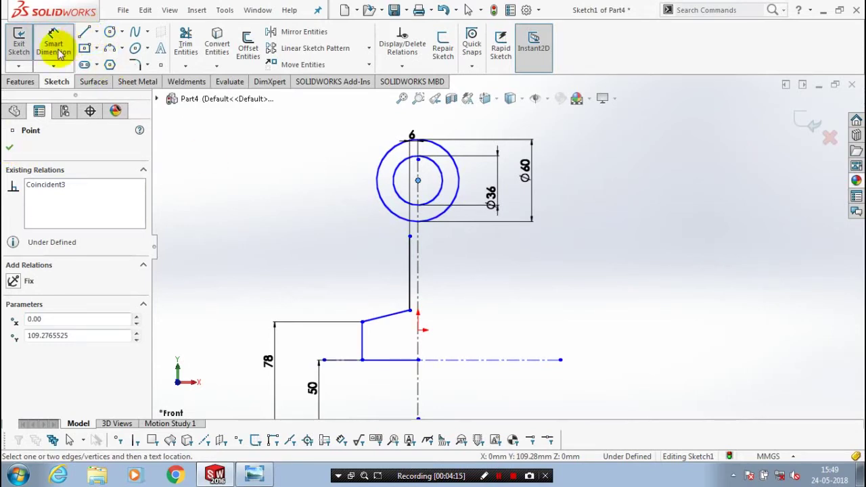
- Draw a horizontal centerline through the circles and make it tangent to the Ø36 circle
{"action": "left_click", "coordinate": [96, 33]}
{"action": "left_click", "coordinate": [102, 63]}
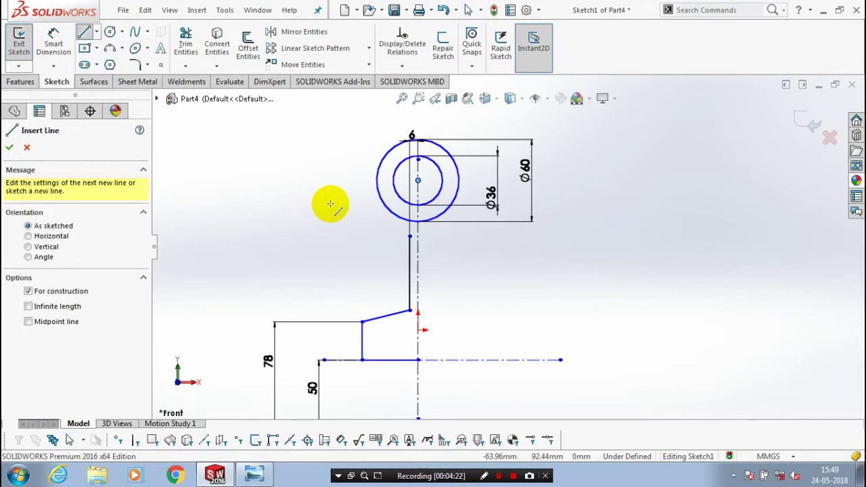
{"action": "left_click", "coordinate": [340, 190]}
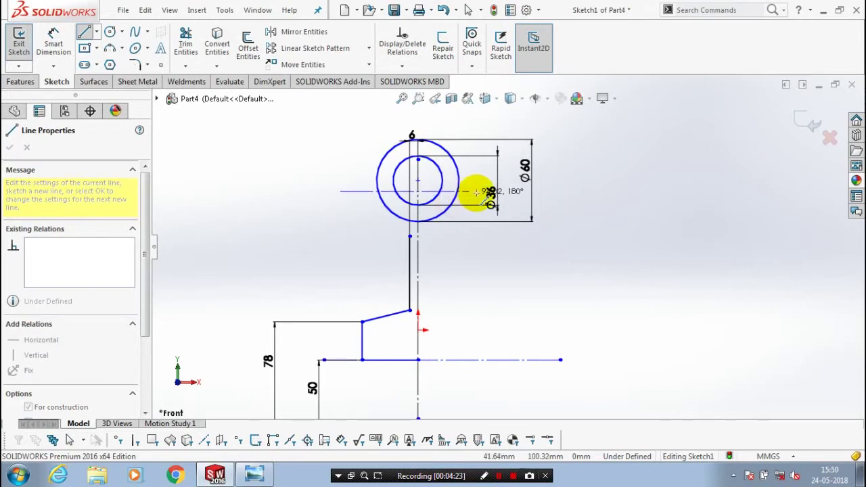
{"action": "left_click", "coordinate": [477, 194]}
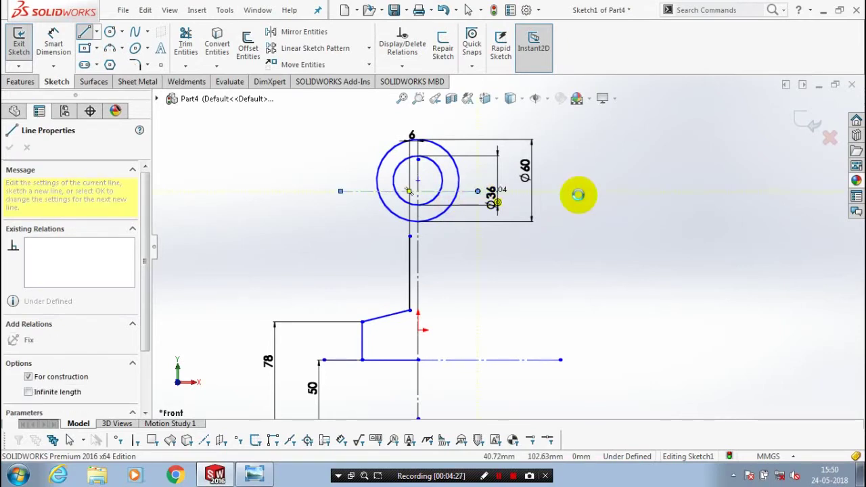
{"action": "key", "text": "Escape"}
{"action": "left_click", "coordinate": [580, 193]}
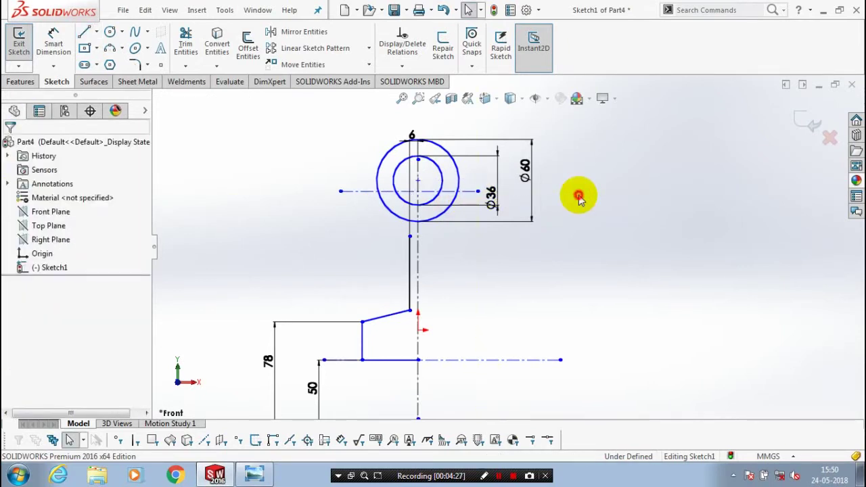
{"action": "left_click", "coordinate": [445, 192]}
{"action": "left_click", "coordinate": [406, 202], "text": "ctrl"}
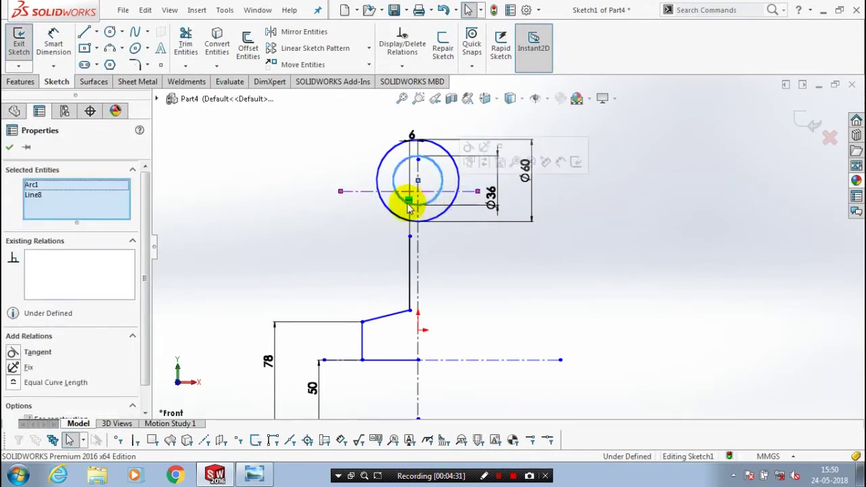
{"action": "left_click", "coordinate": [19, 353]}
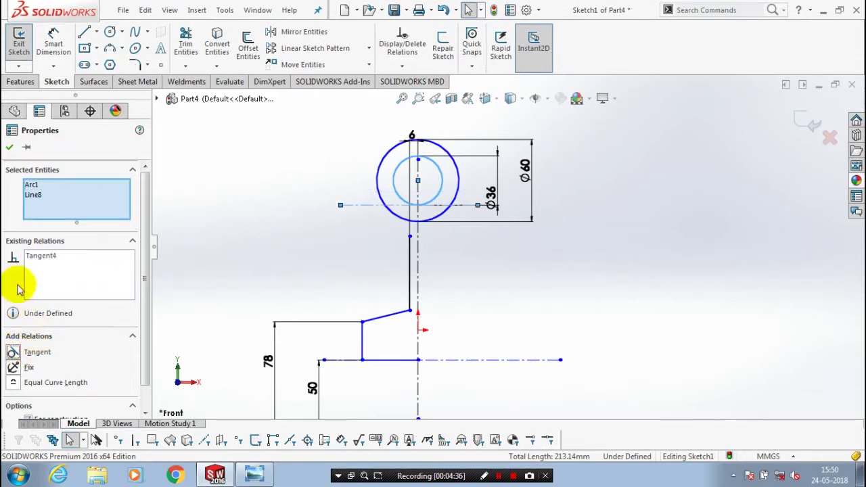
{"action": "left_click", "coordinate": [9, 149]}
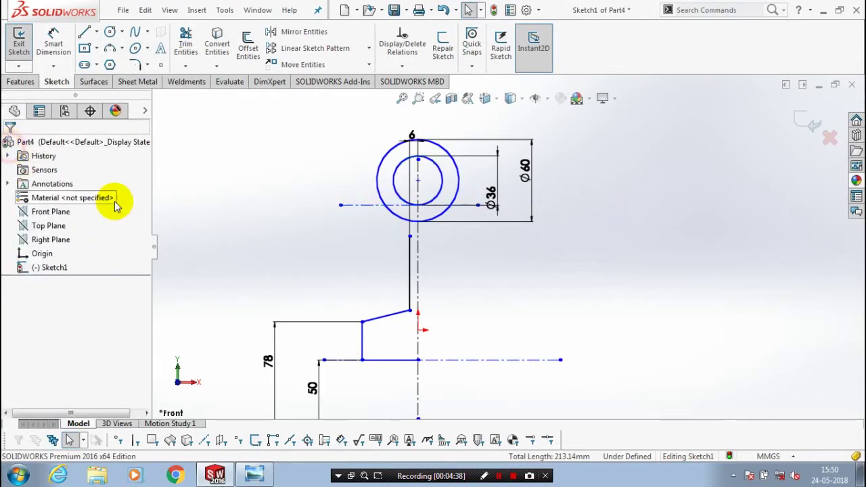
- Dimension the new centerline 225 mm above the lower centerline
{"action": "left_click", "coordinate": [54, 42]}
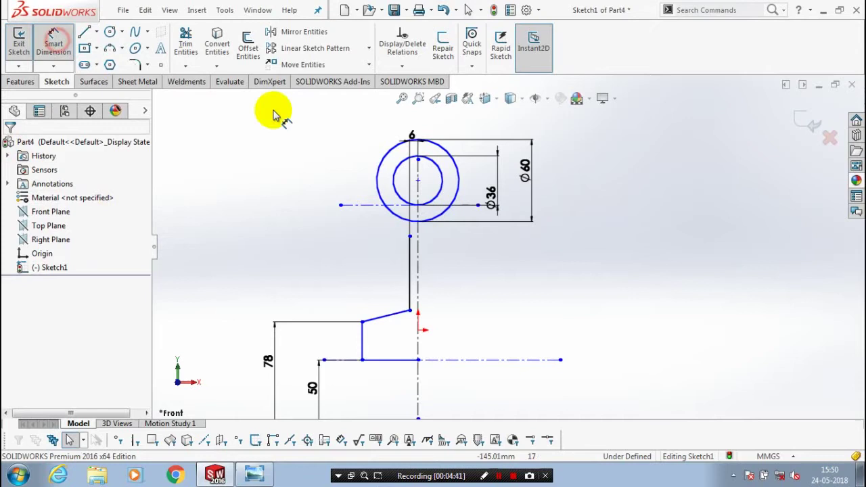
{"action": "left_click", "coordinate": [465, 206]}
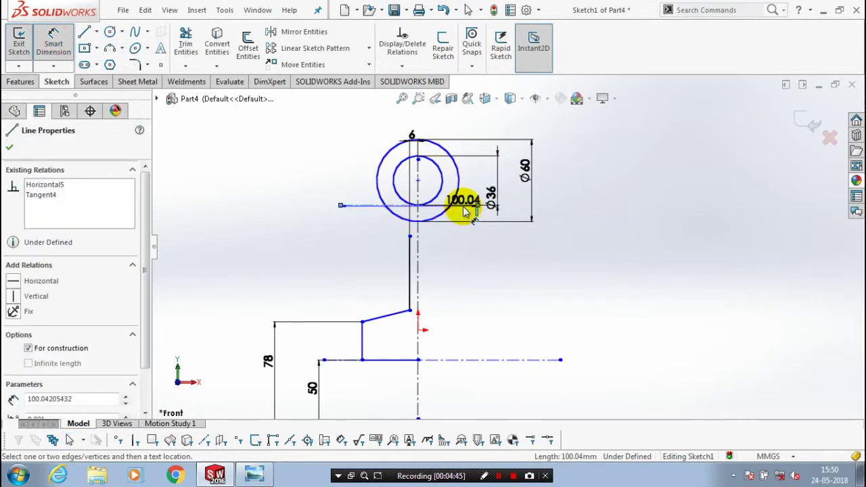
{"action": "left_click", "coordinate": [472, 216]}
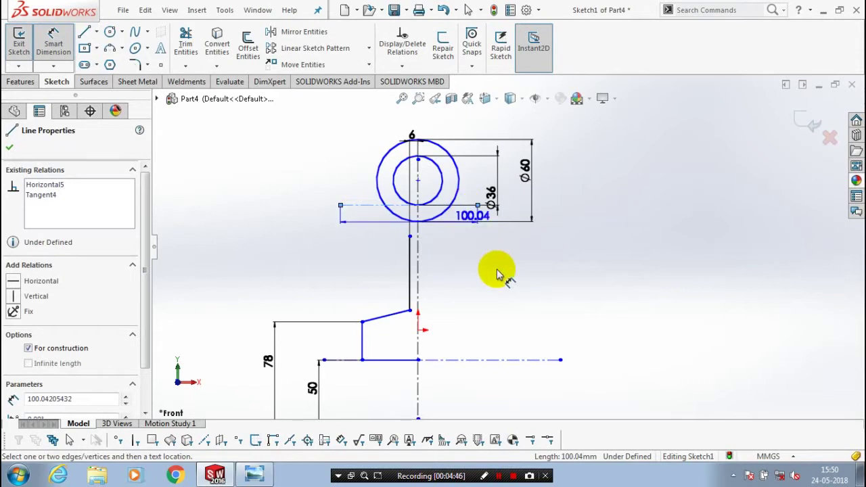
{"action": "left_click", "coordinate": [535, 360]}
{"action": "left_click", "coordinate": [576, 298]}
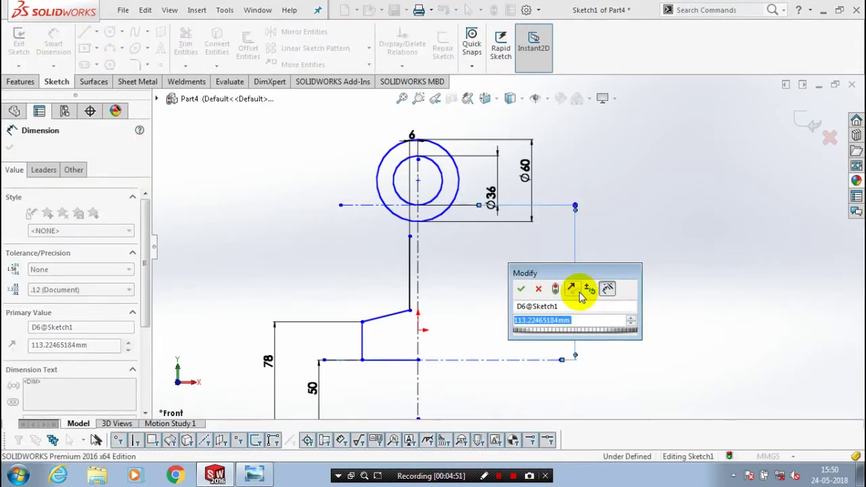
{"action": "type", "text": "225"}
{"action": "key", "text": "Return"}
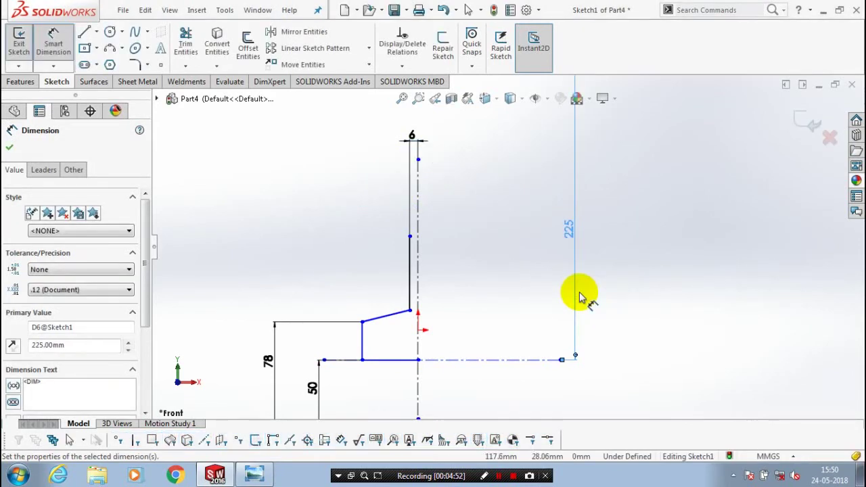
{"action": "key", "text": "z"}
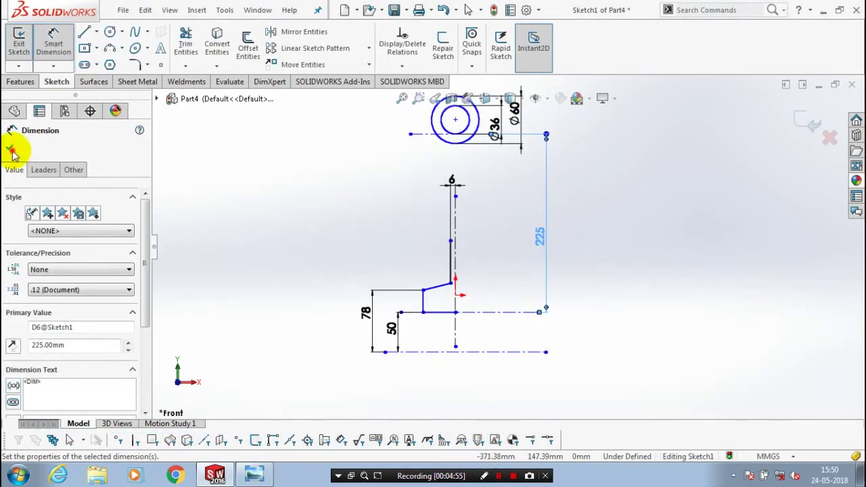
{"action": "left_click", "coordinate": [12, 150]}
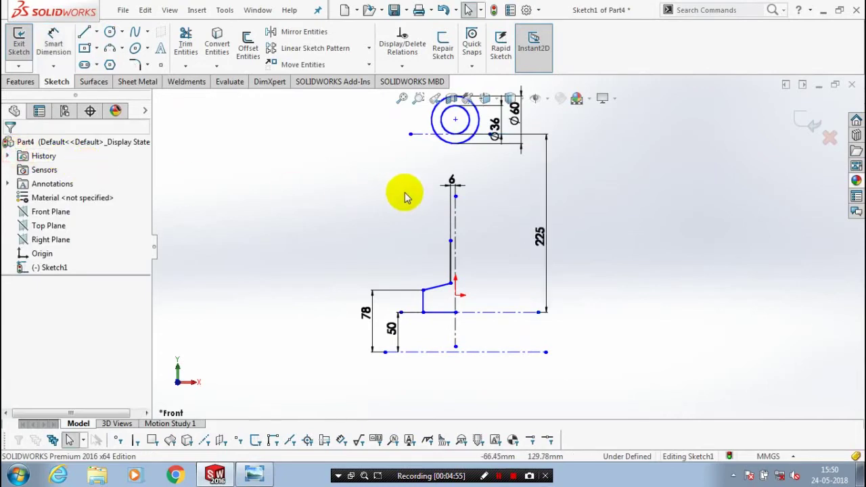
- Drag the tall vertical line's top endpoint up above the circles' centre at X = 0
{"action": "scroll", "coordinate": [528, 164], "scroll_direction": "up", "scroll_amount": 2}
{"action": "scroll", "coordinate": [539, 166], "scroll_direction": "down", "scroll_amount": 2}
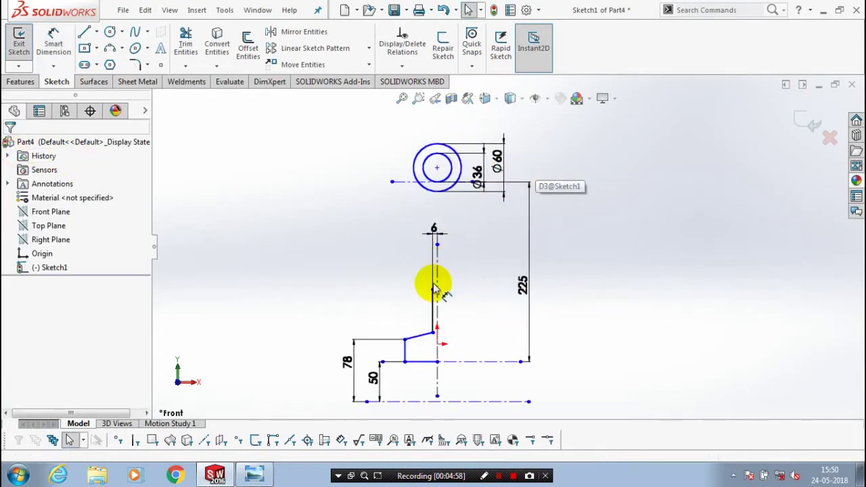
{"action": "left_click_drag", "start_coordinate": [433, 245], "coordinate": [432, 128]}
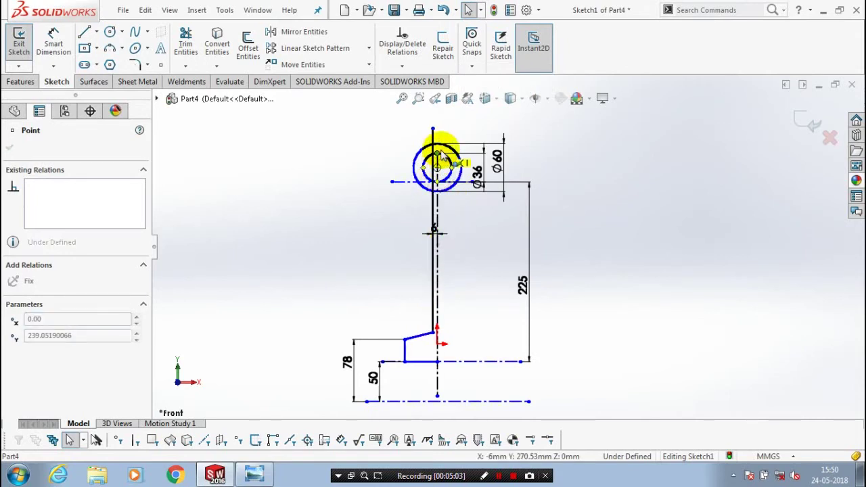
{"action": "left_click_drag", "start_coordinate": [446, 251], "coordinate": [436, 128]}
{"action": "left_click", "coordinate": [477, 218]}
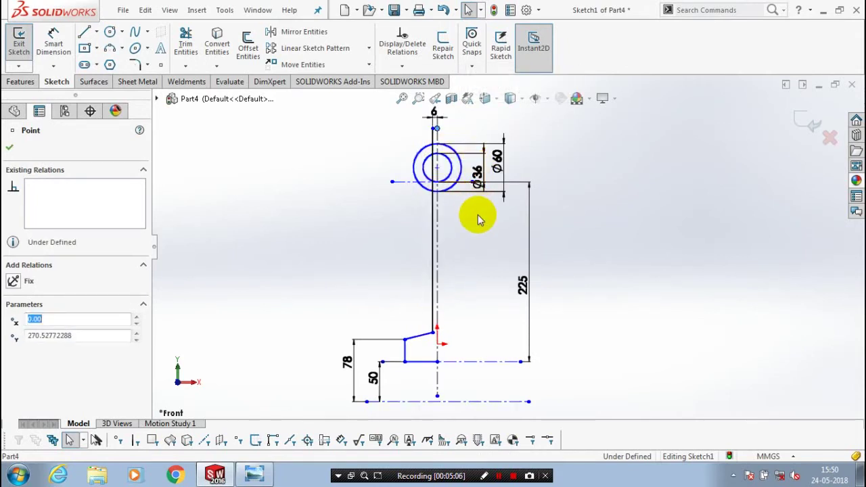
{"action": "left_click", "coordinate": [475, 230]}
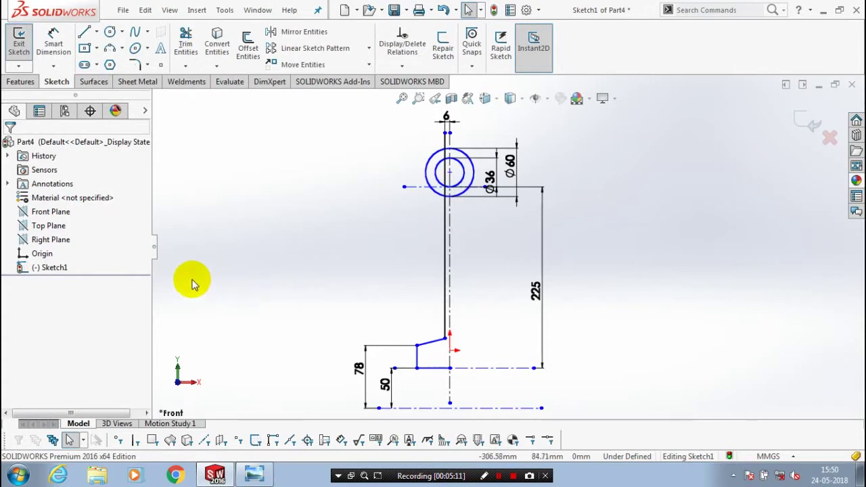
- Fillet the sloped line and the tall vertical line with a 22 mm radius
{"action": "left_click", "coordinate": [135, 64]}
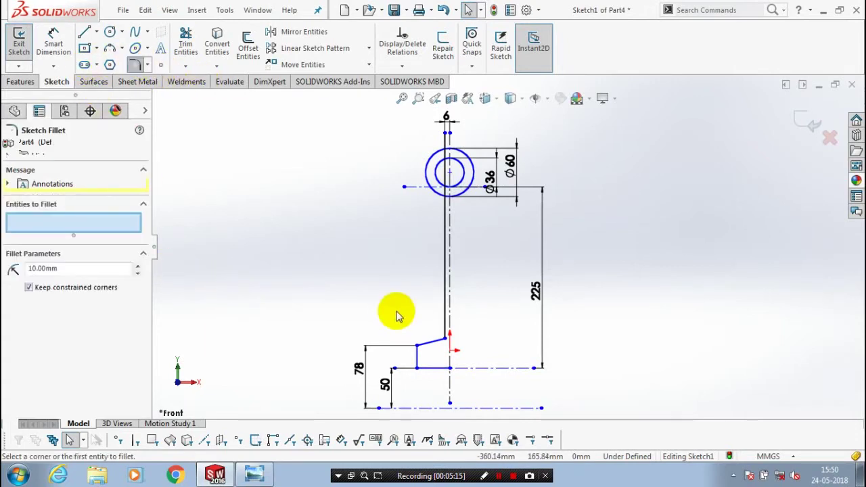
{"action": "scroll", "coordinate": [397, 315], "scroll_direction": "up", "scroll_amount": 3}
{"action": "left_click", "coordinate": [400, 313]}
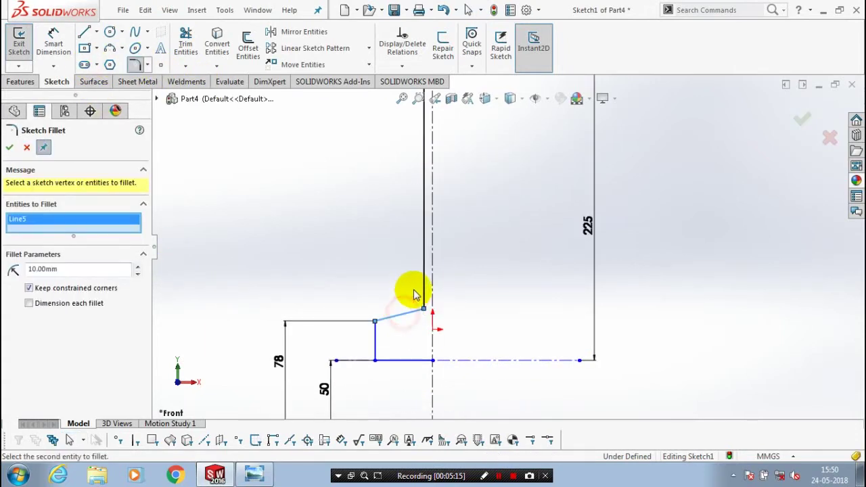
{"action": "left_click", "coordinate": [425, 278]}
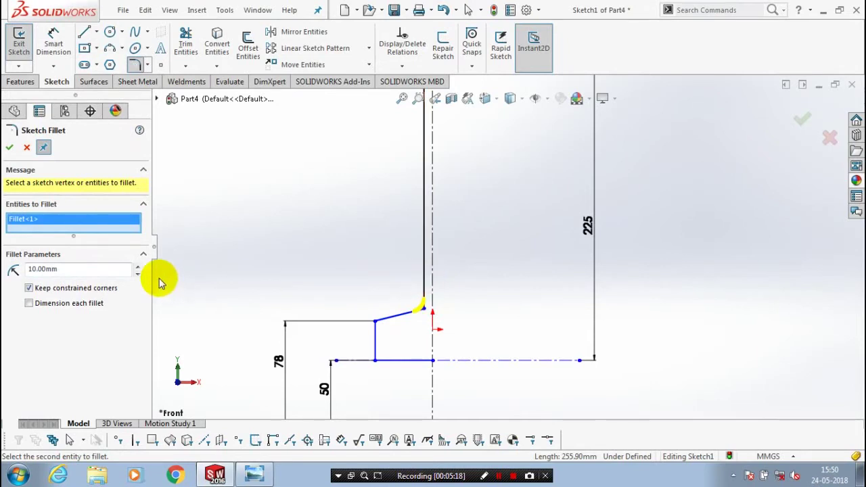
{"action": "double_click", "coordinate": [31, 269]}
{"action": "type", "text": "22"}
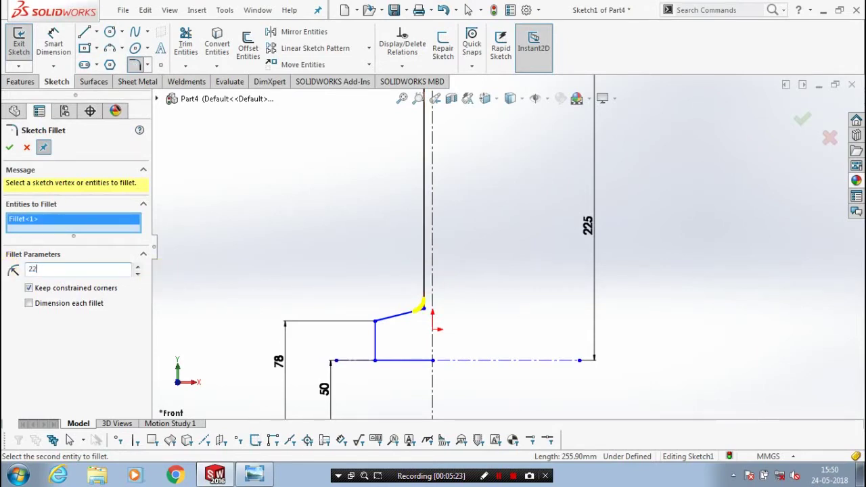
{"action": "key", "text": "Return"}
{"action": "left_click", "coordinate": [9, 147]}
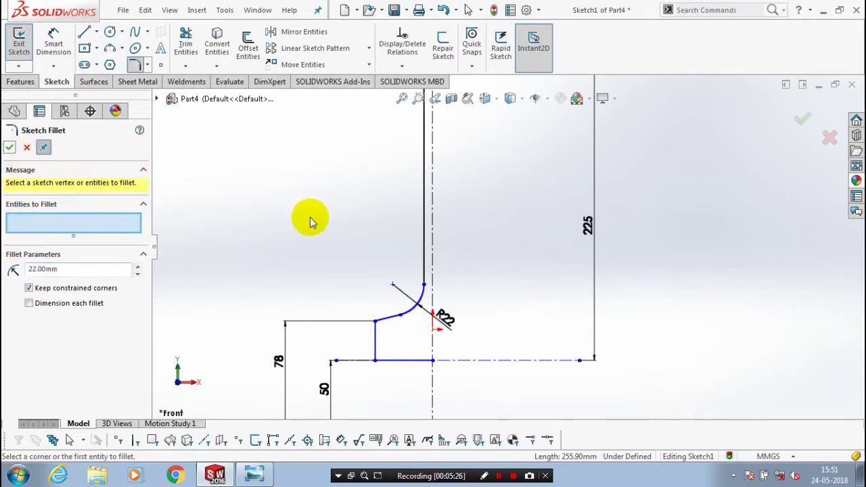
{"action": "left_click", "coordinate": [26, 146]}
{"action": "left_click", "coordinate": [54, 46]}
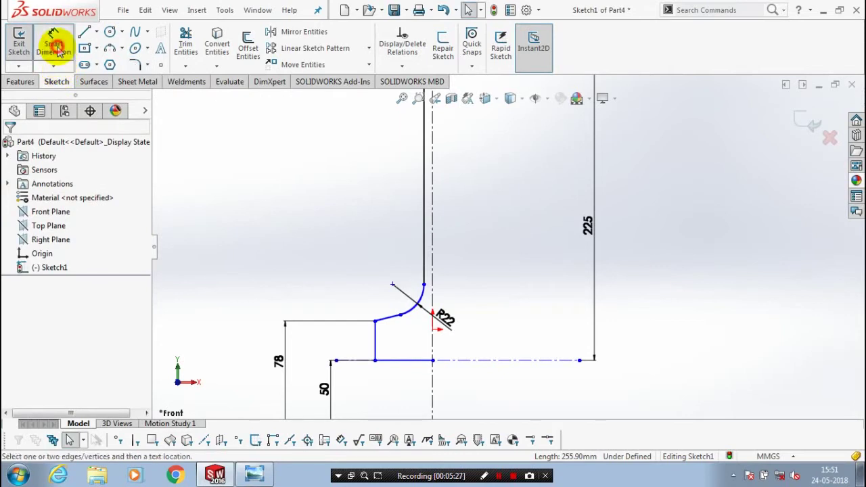
- Set a 66 mm distance between the short step line and the tall vertical line
{"action": "left_click", "coordinate": [376, 322]}
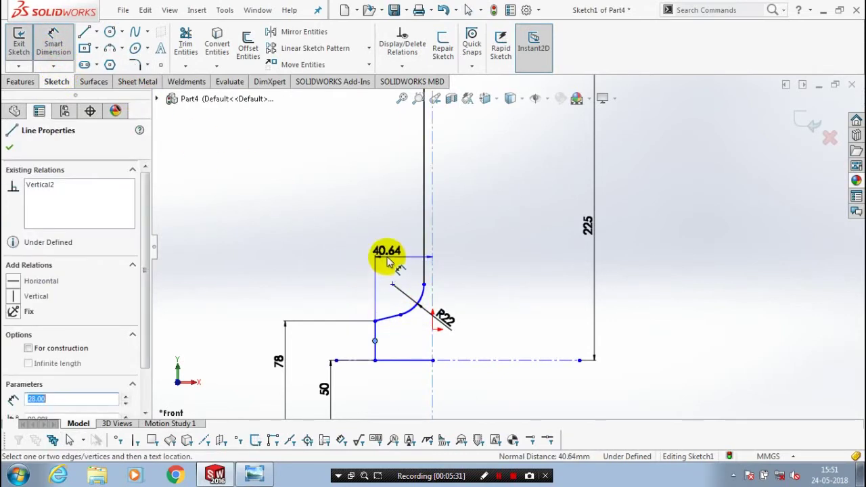
{"action": "left_click", "coordinate": [392, 256]}
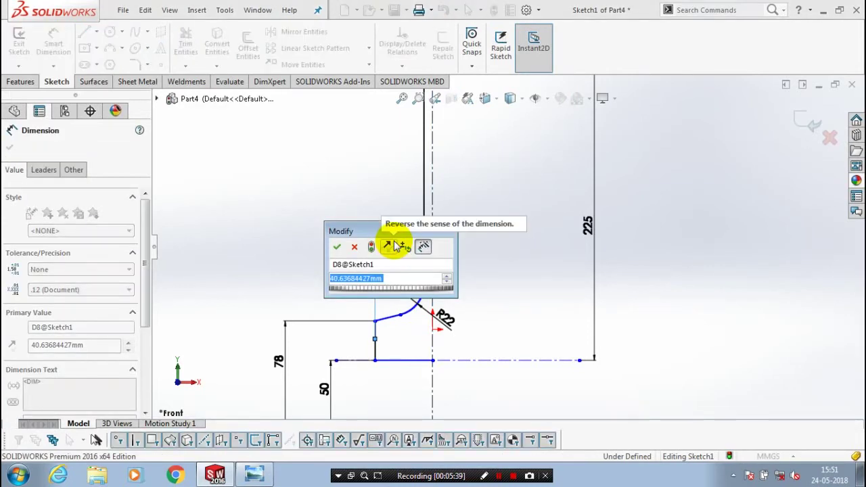
{"action": "type", "text": "66"}
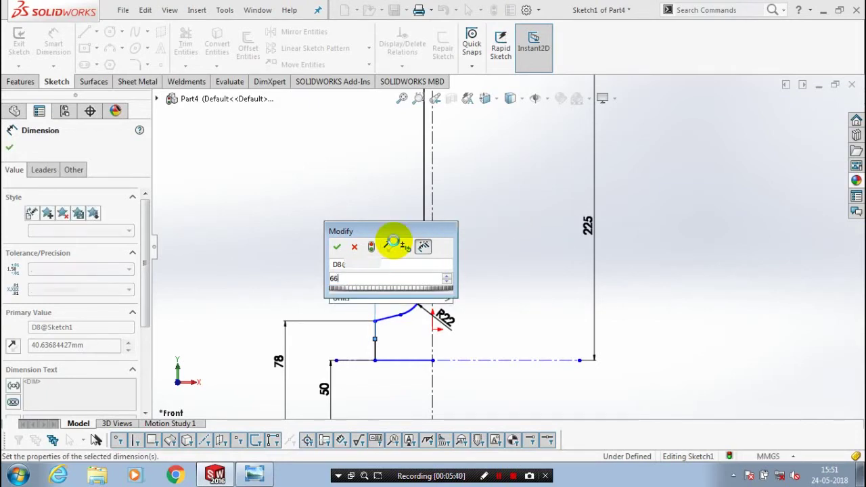
{"action": "key", "text": "Return"}
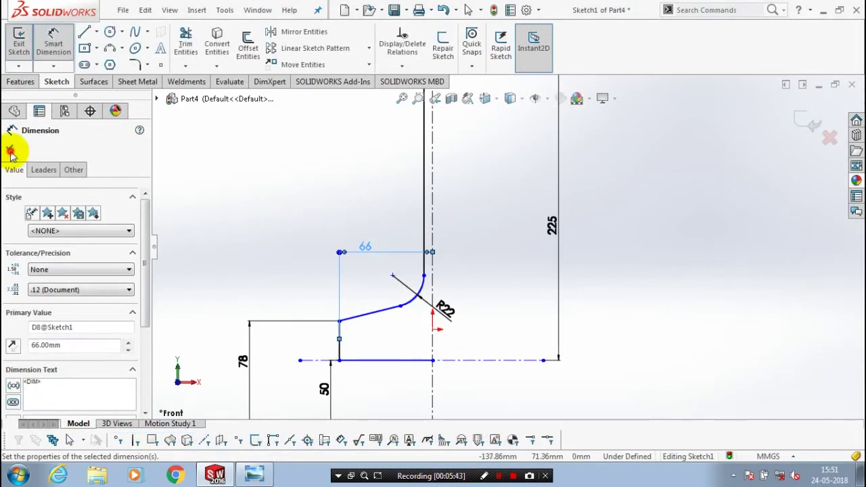
{"action": "left_click", "coordinate": [10, 152]}
{"action": "key", "text": "f"}
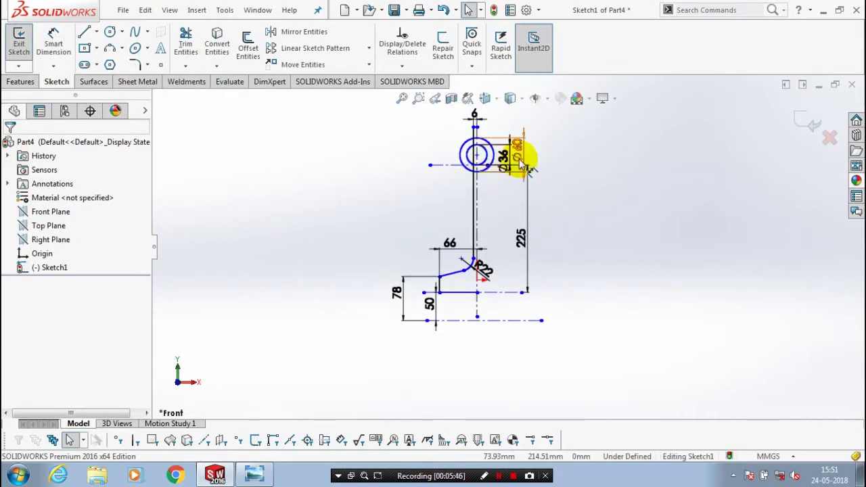
{"action": "scroll", "coordinate": [521, 162], "scroll_direction": "down", "scroll_amount": 3}
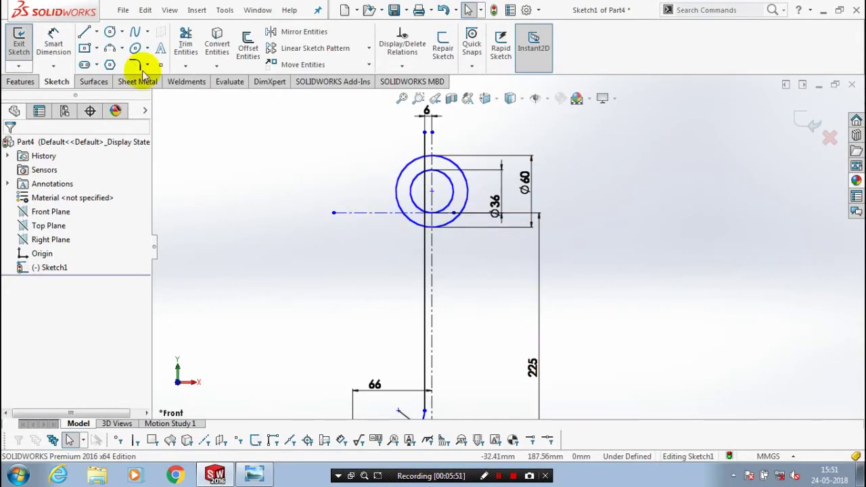
- Draw a vertical centreline left of the circles, dimensioned 35 mm from the tall vertical edge
{"action": "left_click", "coordinate": [96, 32]}
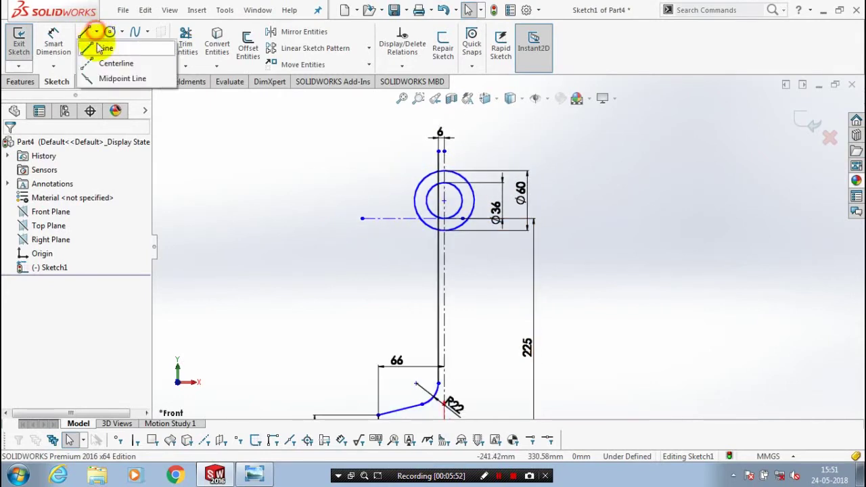
{"action": "left_click", "coordinate": [107, 62]}
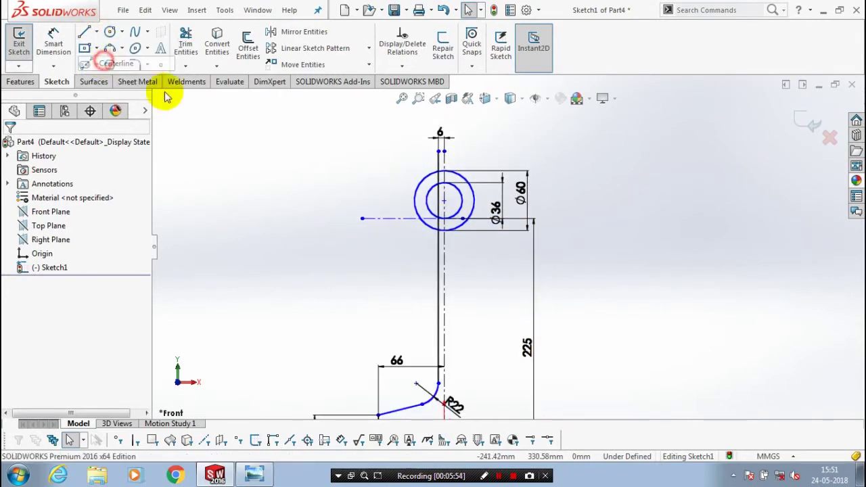
{"action": "left_click", "coordinate": [402, 144]}
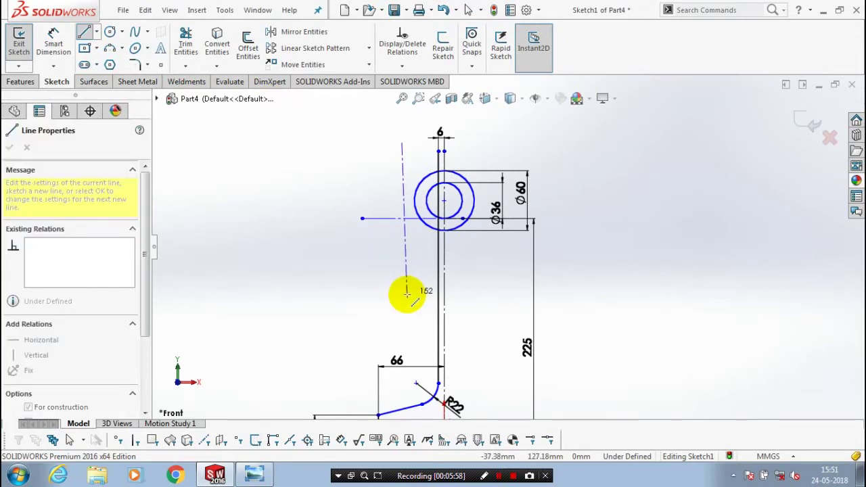
{"action": "double_click", "coordinate": [402, 297]}
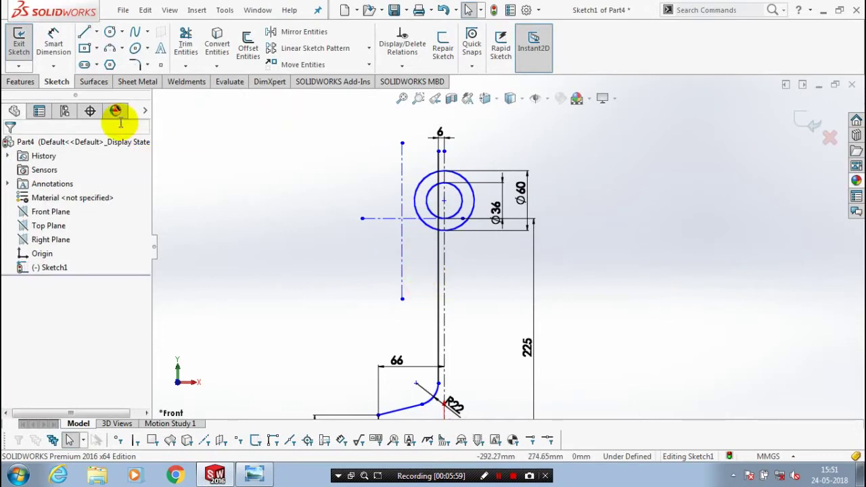
{"action": "left_click", "coordinate": [54, 42]}
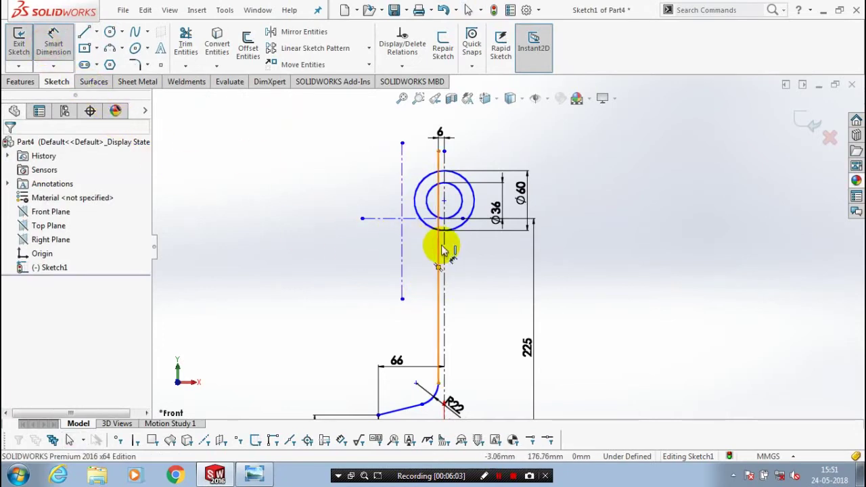
{"action": "left_click", "coordinate": [402, 252]}
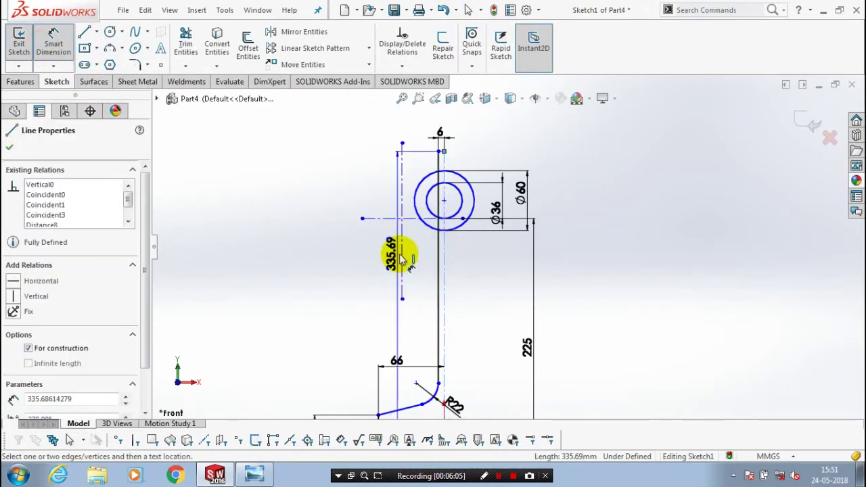
{"action": "left_click", "coordinate": [401, 256]}
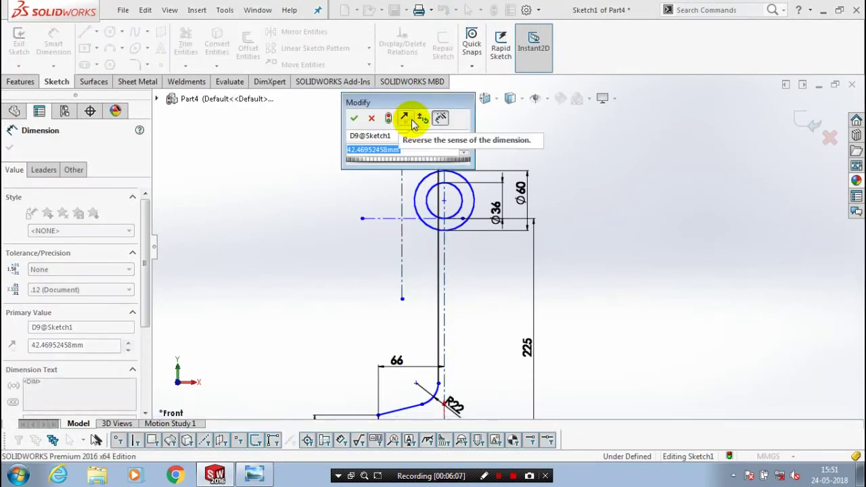
{"action": "type", "text": "35"}
{"action": "key", "text": "Return"}
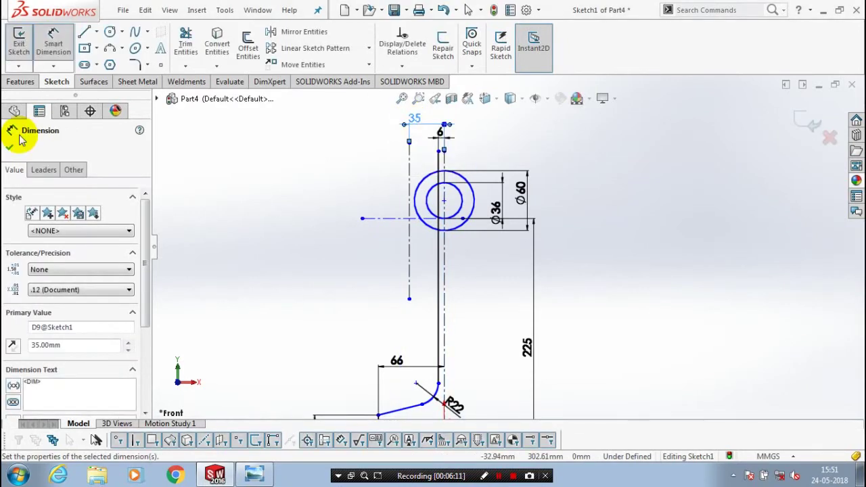
{"action": "left_click", "coordinate": [9, 146]}
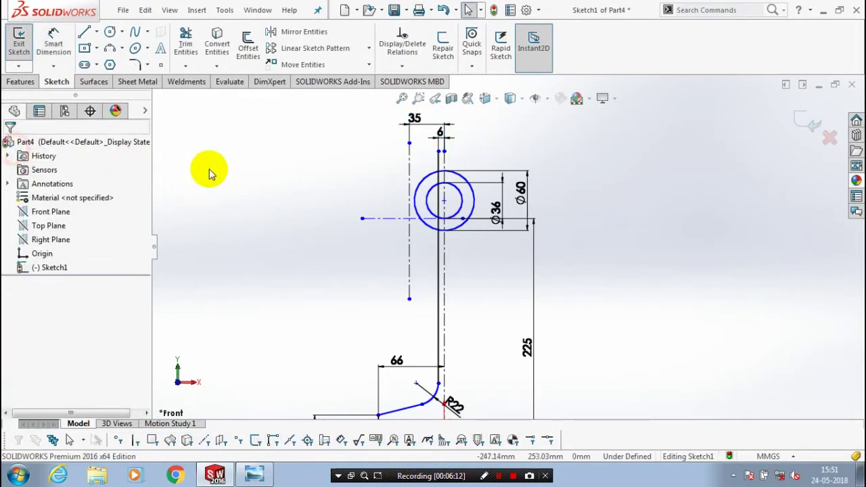
- Draw a small circle centred on the new vertical centreline left of the Ø60 circle
{"action": "left_click", "coordinate": [108, 32]}
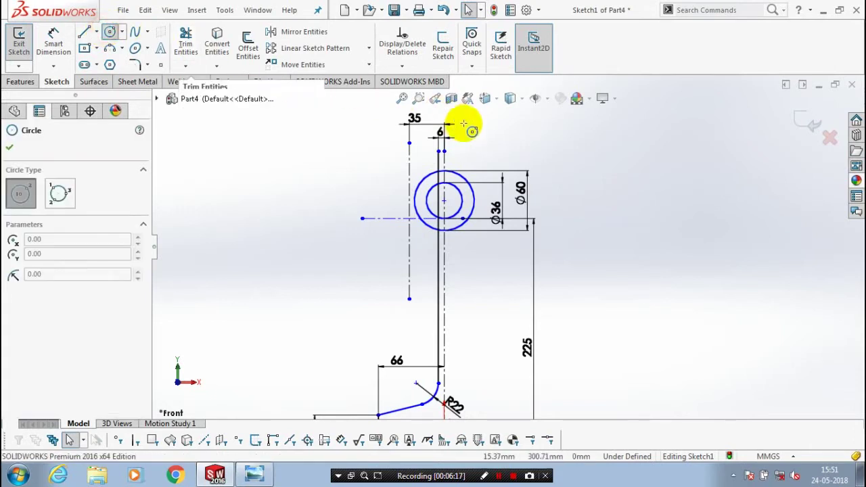
{"action": "scroll", "coordinate": [428, 152], "scroll_direction": "down", "scroll_amount": 3}
{"action": "scroll", "coordinate": [428, 177], "scroll_direction": "down", "scroll_amount": 2}
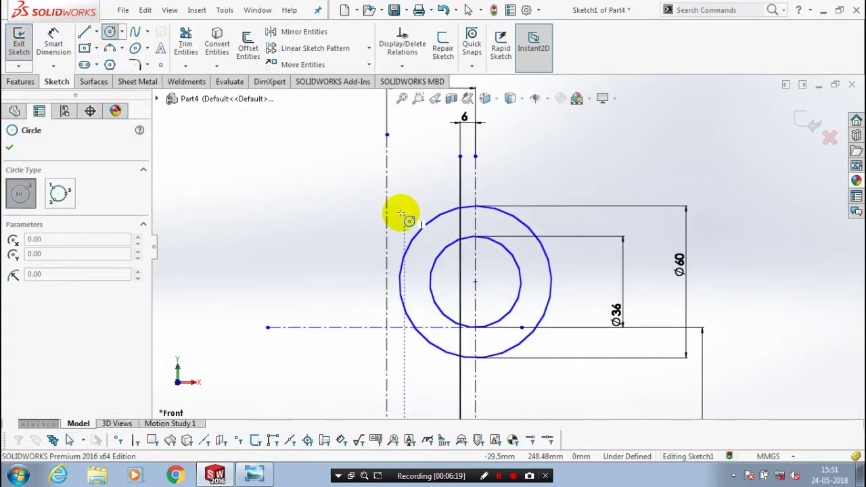
{"action": "left_click_drag", "start_coordinate": [396, 215], "coordinate": [407, 224]}
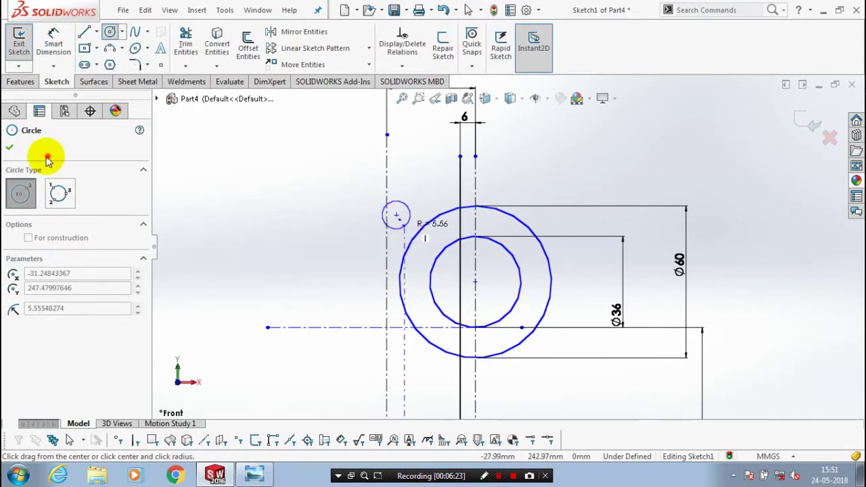
{"action": "left_click", "coordinate": [9, 147]}
- Dimension the small circle's diameter as 12 mm, then select the vertical centreline
{"action": "left_click", "coordinate": [53, 42]}
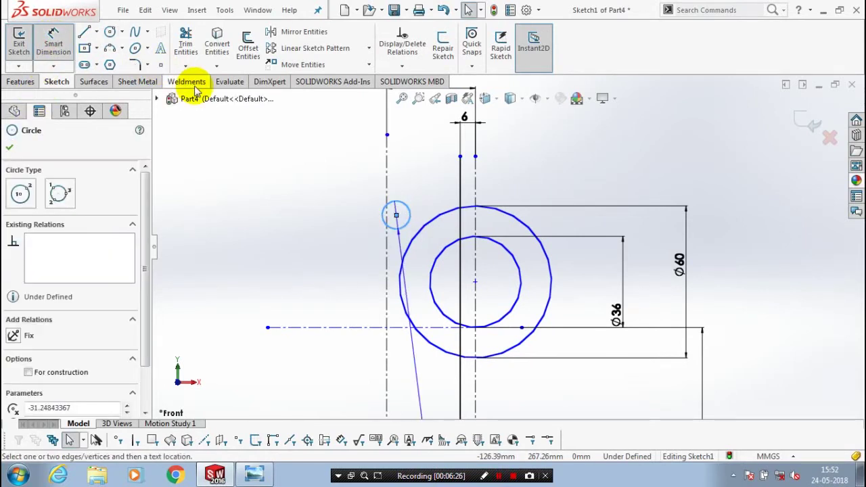
{"action": "left_click", "coordinate": [334, 167]}
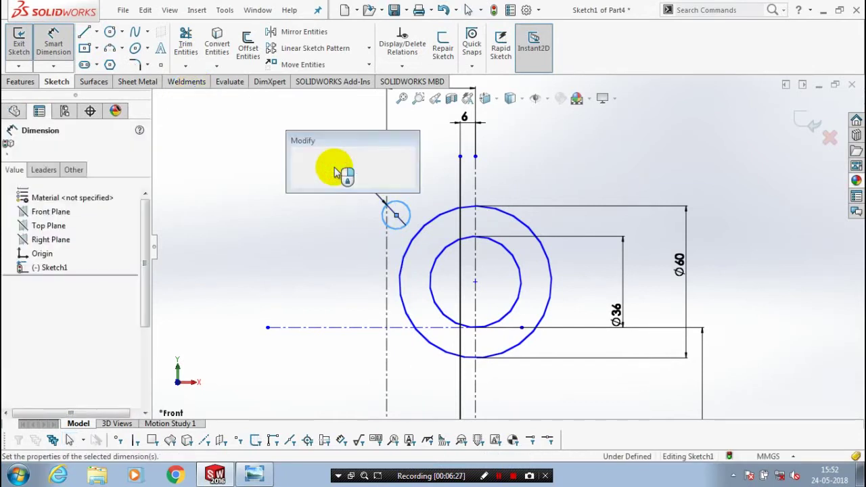
{"action": "type", "text": "12"}
{"action": "key", "text": "Return"}
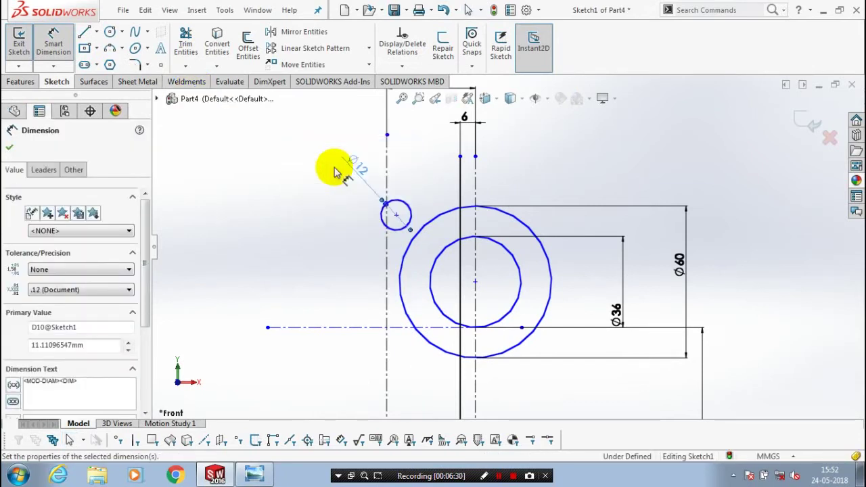
{"action": "left_click", "coordinate": [9, 148]}
{"action": "key", "text": "Escape"}
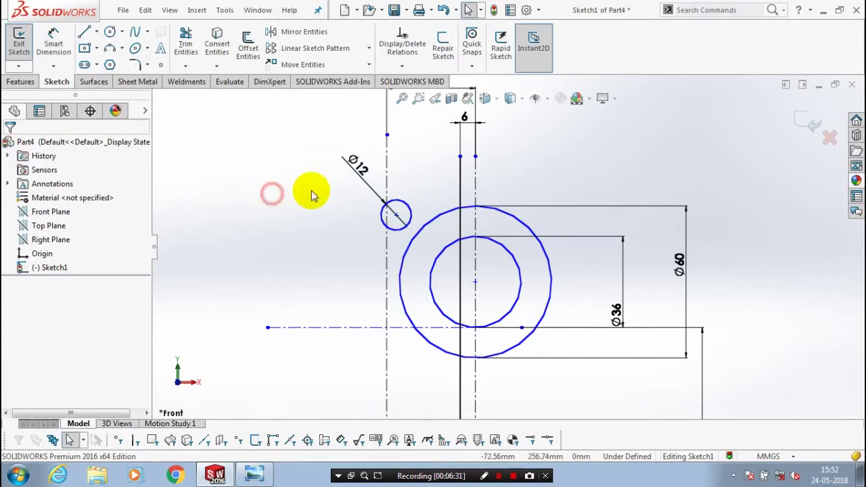
{"action": "left_click", "coordinate": [388, 184]}
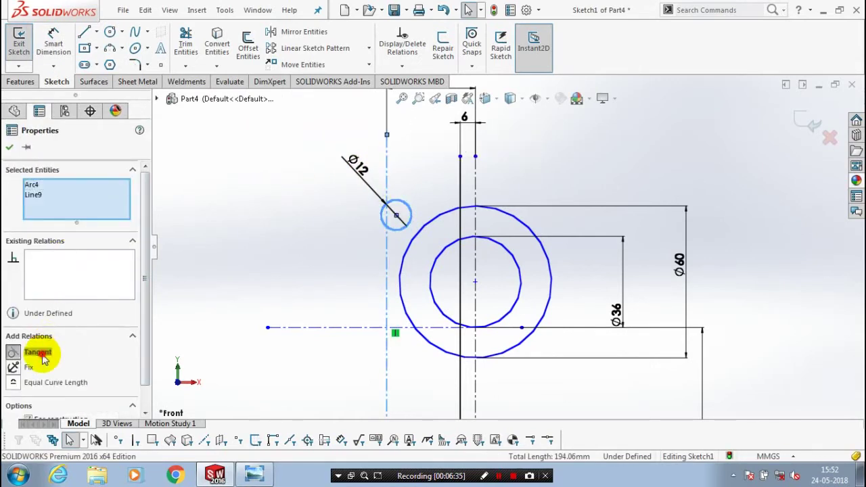
- Make the Ø12 circle tangent to the Ø60 circle
{"action": "left_click", "coordinate": [36, 352]}
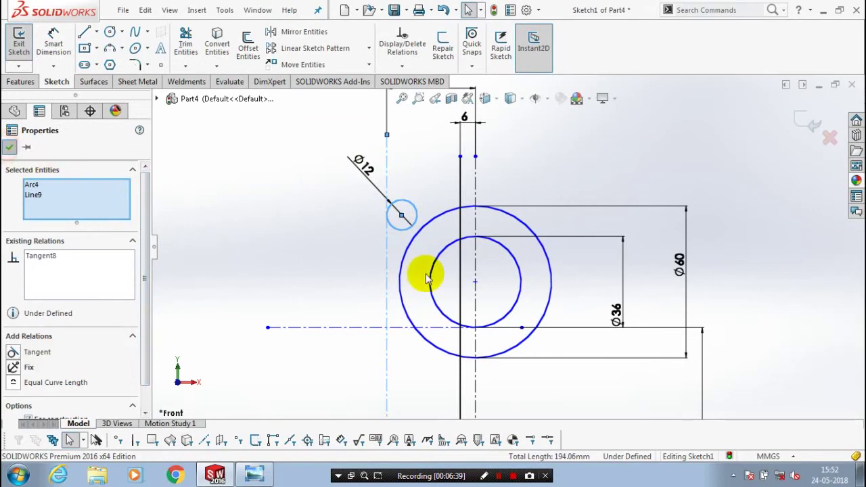
{"action": "left_click", "coordinate": [445, 261]}
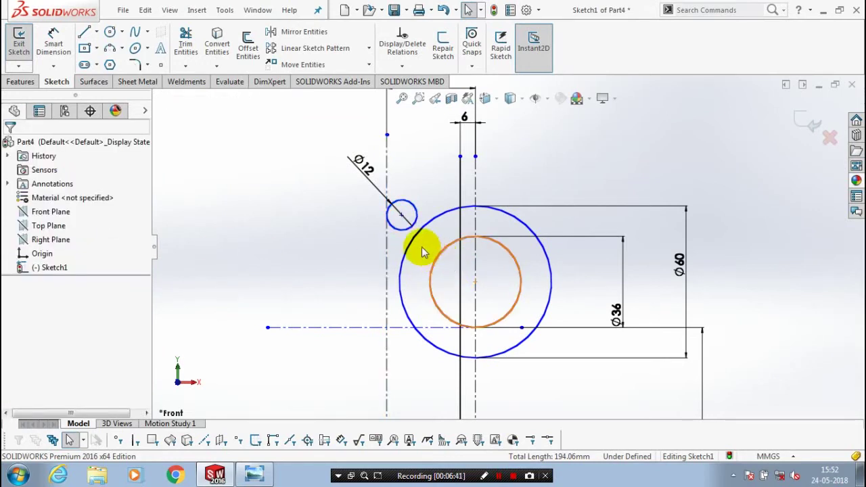
{"action": "left_click", "coordinate": [406, 256]}
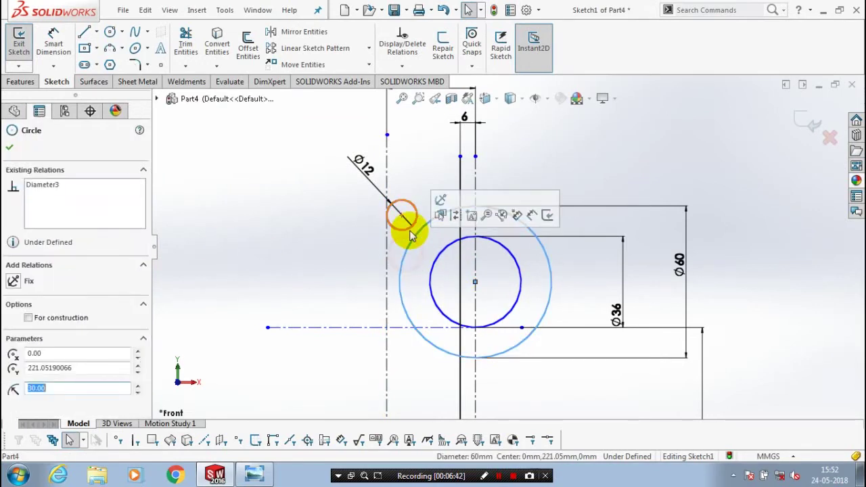
{"action": "left_click", "coordinate": [410, 230], "text": "ctrl"}
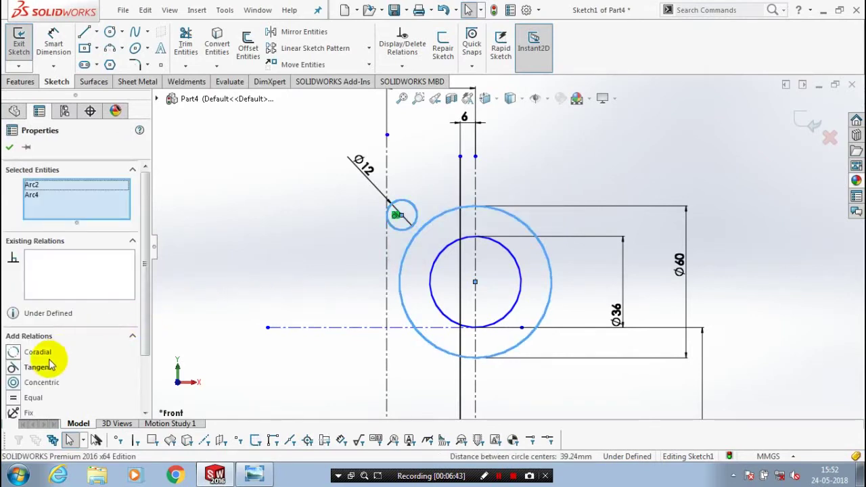
{"action": "left_click", "coordinate": [40, 367]}
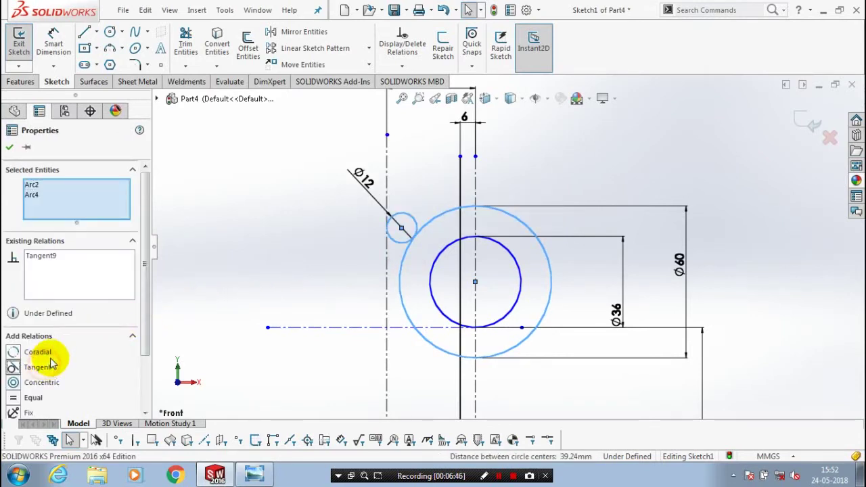
{"action": "left_click", "coordinate": [345, 278]}
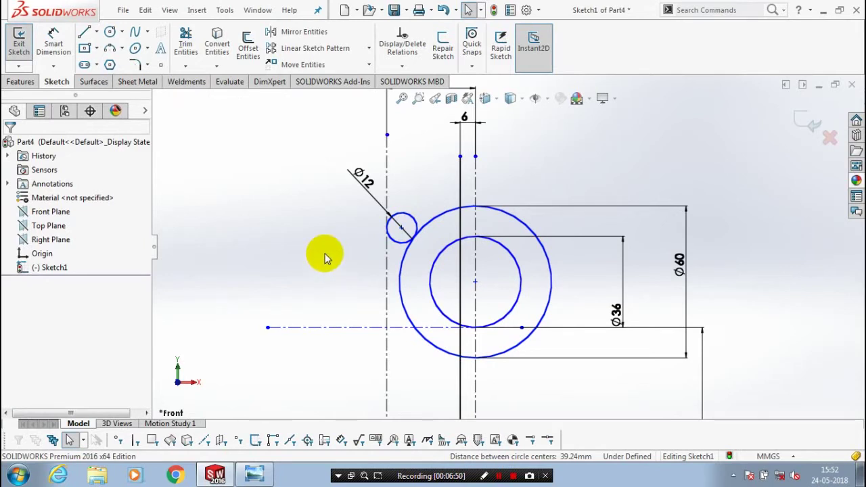
- Draw a slanted line from left of the Ø12 circle down to the horizontal centreline
{"action": "left_click", "coordinate": [97, 32]}
{"action": "left_click", "coordinate": [105, 48]}
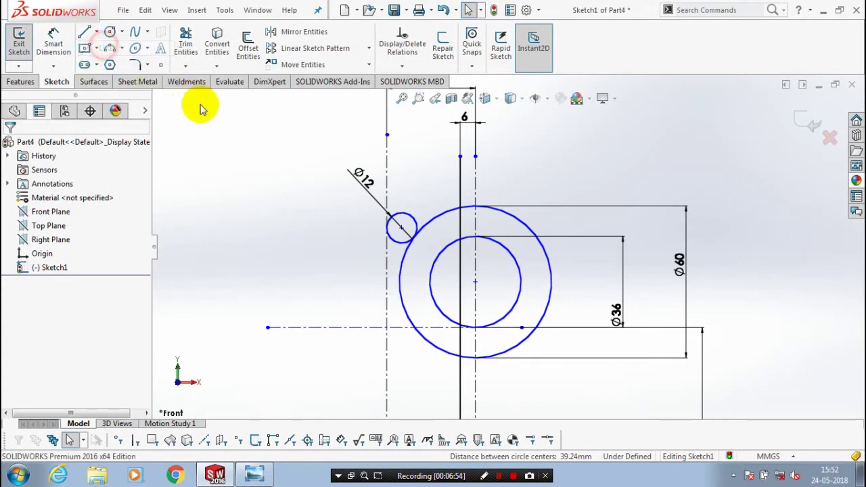
{"action": "left_click", "coordinate": [371, 220]}
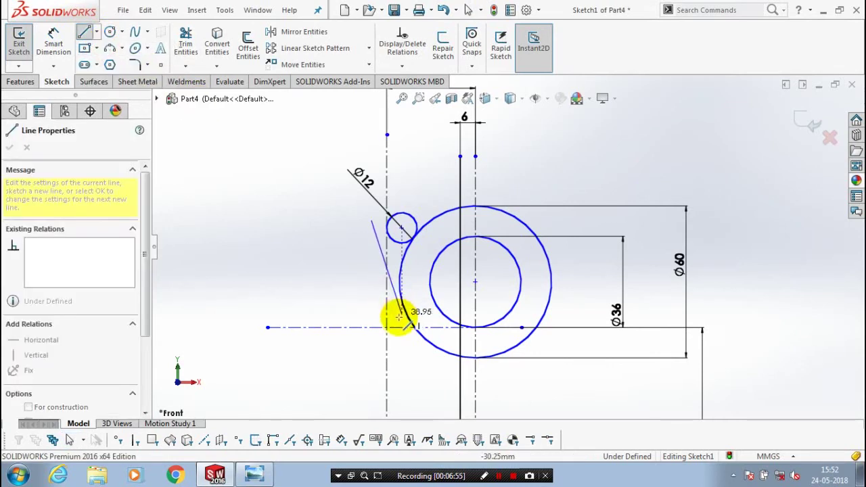
{"action": "left_click", "coordinate": [402, 318]}
{"action": "key", "text": "Escape"}
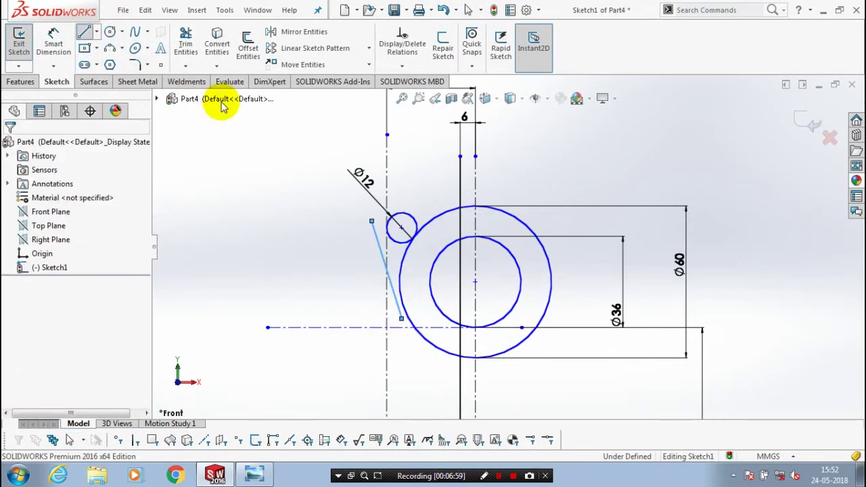
{"action": "key", "text": "Escape"}
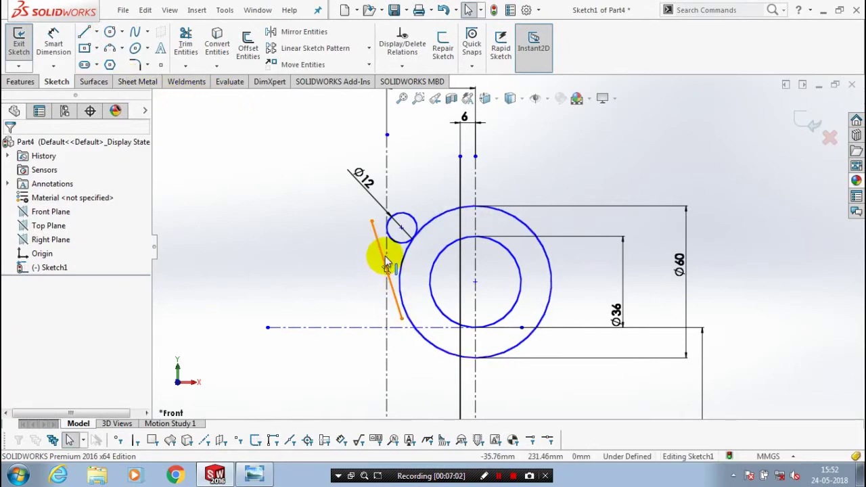
- Make the slanted line tangent to both the Ø12 and Ø60 circles
{"action": "left_click", "coordinate": [385, 256]}
{"action": "left_click", "coordinate": [402, 241], "text": "ctrl"}
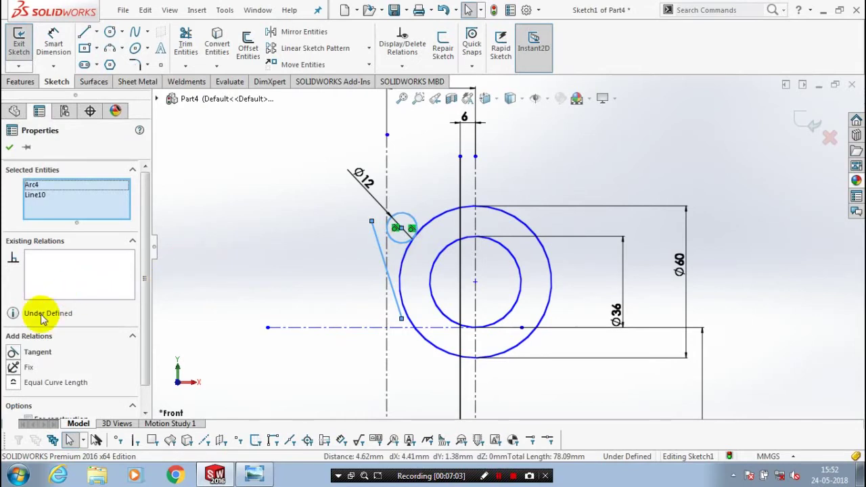
{"action": "left_click", "coordinate": [28, 352]}
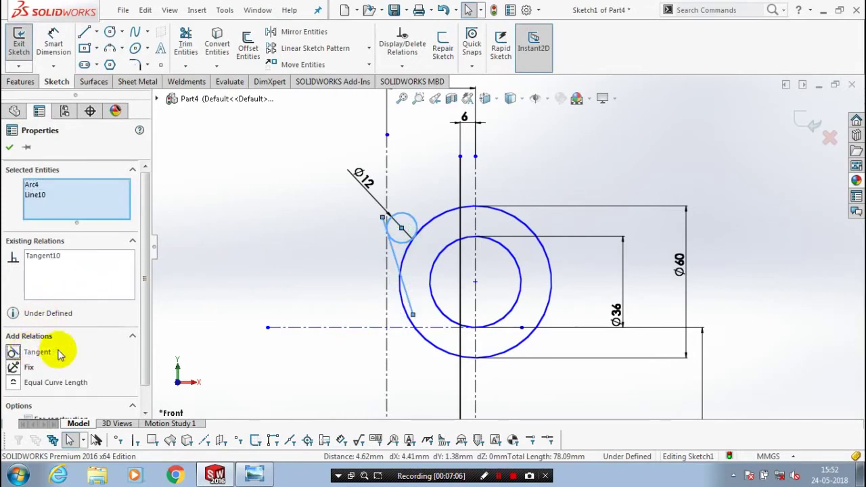
{"action": "left_click", "coordinate": [394, 310]}
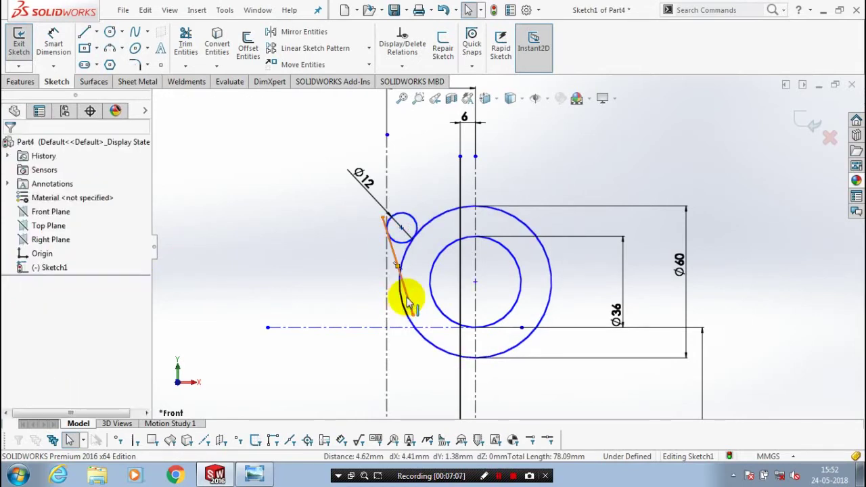
{"action": "left_click", "coordinate": [404, 302]}
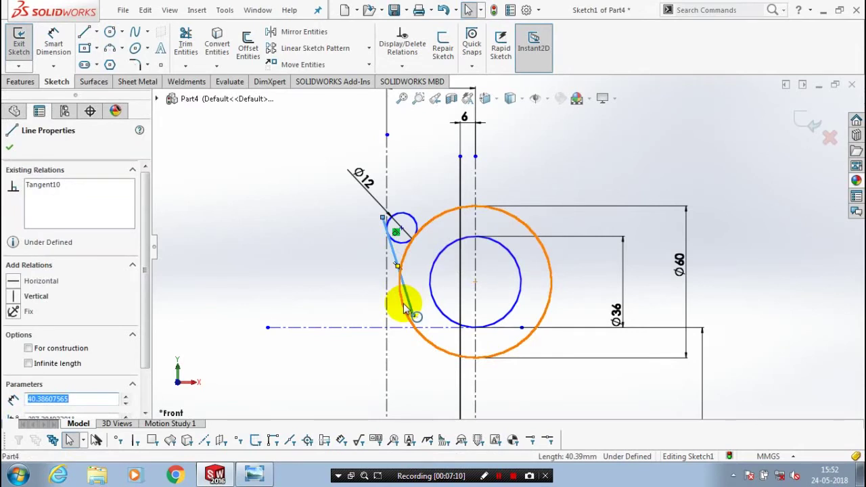
{"action": "left_click", "coordinate": [404, 309], "text": "ctrl"}
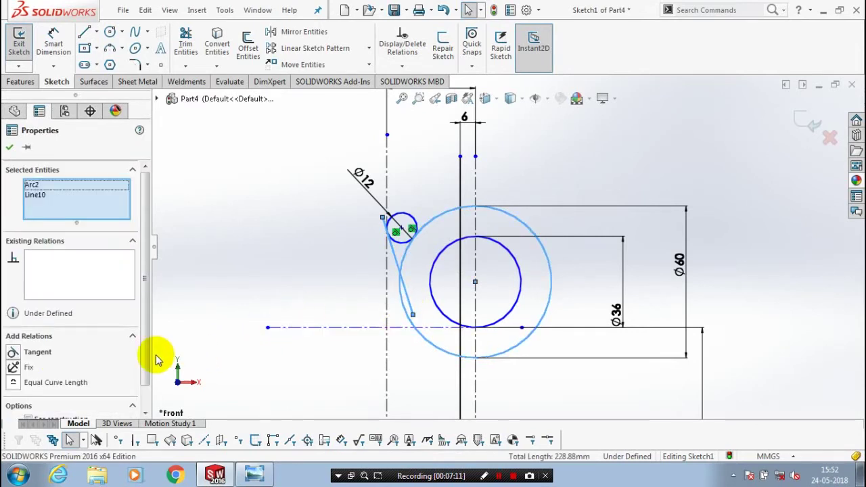
{"action": "left_click", "coordinate": [38, 352]}
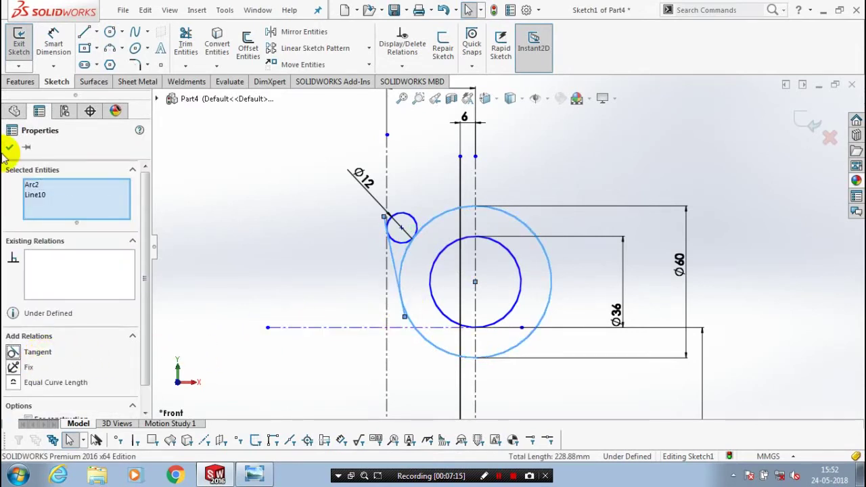
{"action": "left_click", "coordinate": [6, 149]}
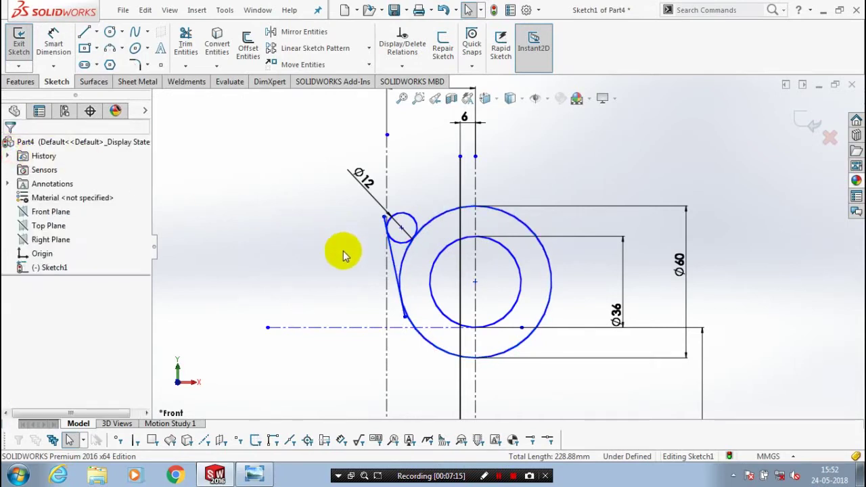
{"action": "key", "text": "f"}
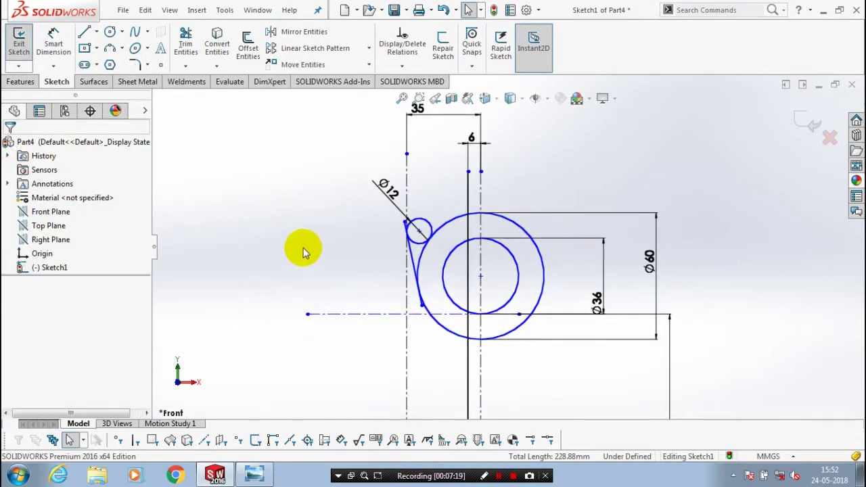
{"action": "key", "text": "z"}
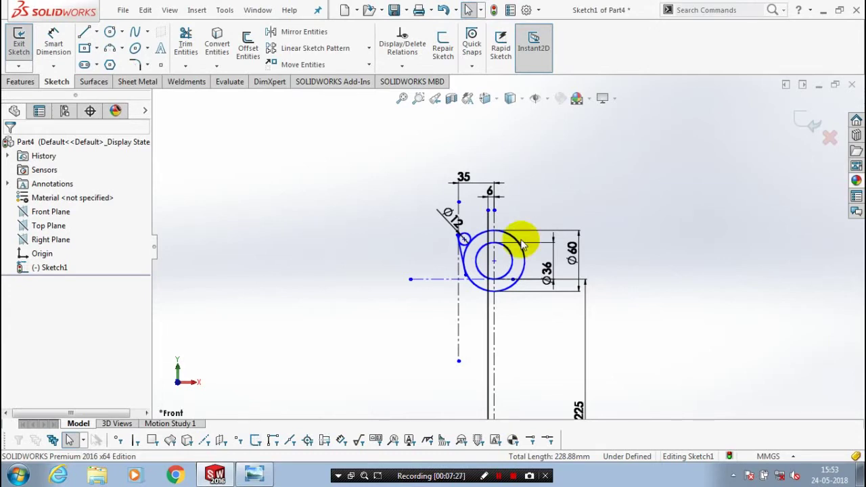
{"action": "scroll", "coordinate": [521, 245], "scroll_direction": "down", "scroll_amount": 5}
{"action": "scroll", "coordinate": [521, 245], "scroll_direction": "up", "scroll_amount": 2}
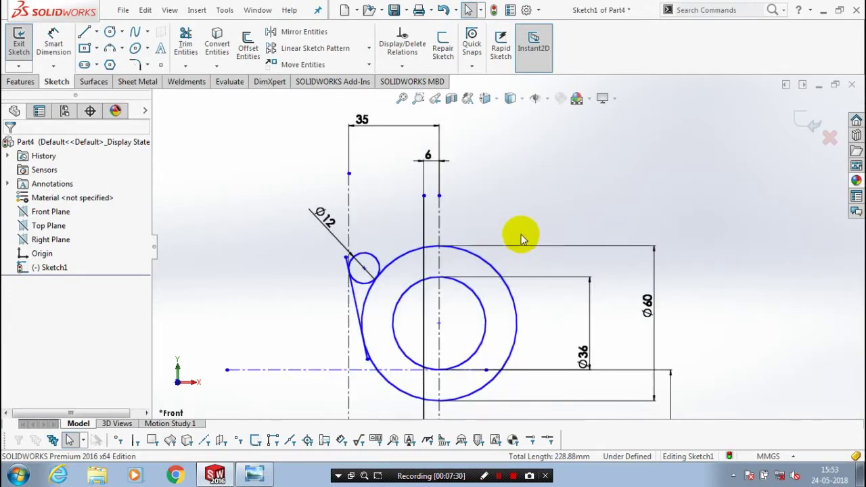
{"action": "left_click", "coordinate": [84, 32]}
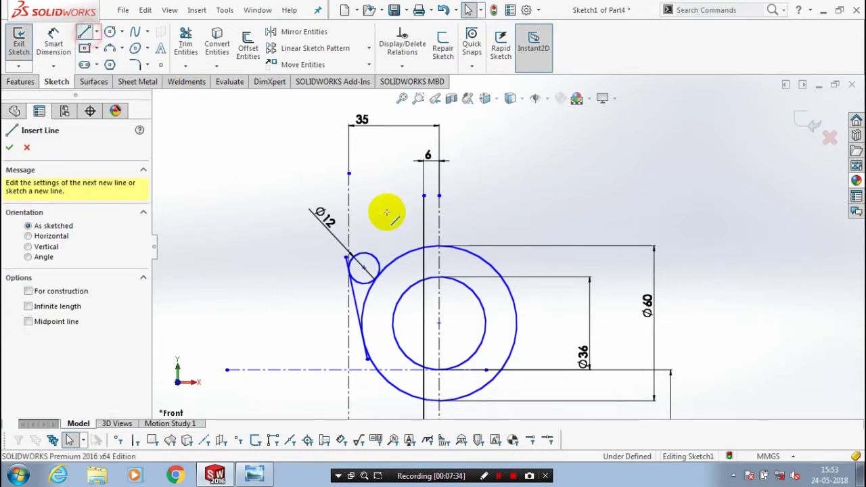
{"action": "left_click", "coordinate": [374, 230]}
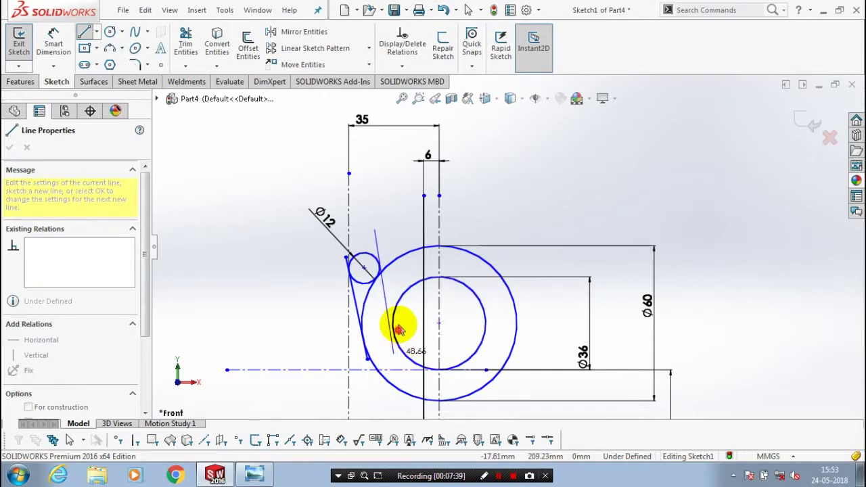
{"action": "key", "text": "Escape"}
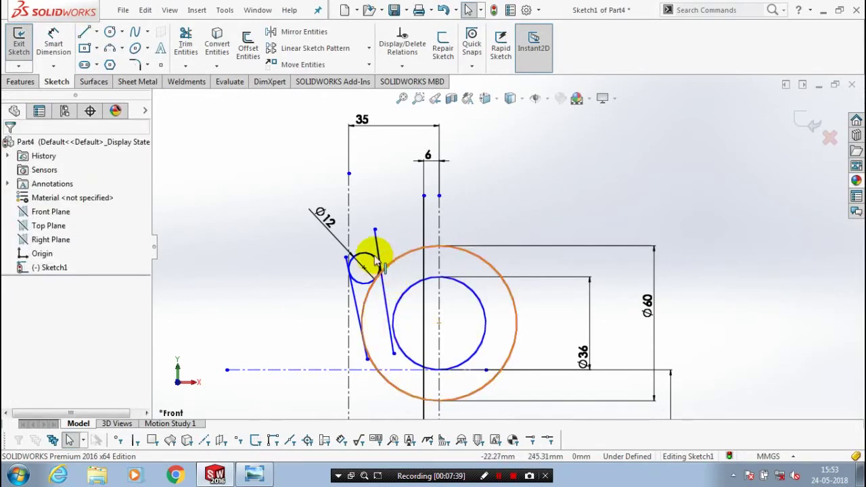
{"action": "left_click", "coordinate": [218, 228]}
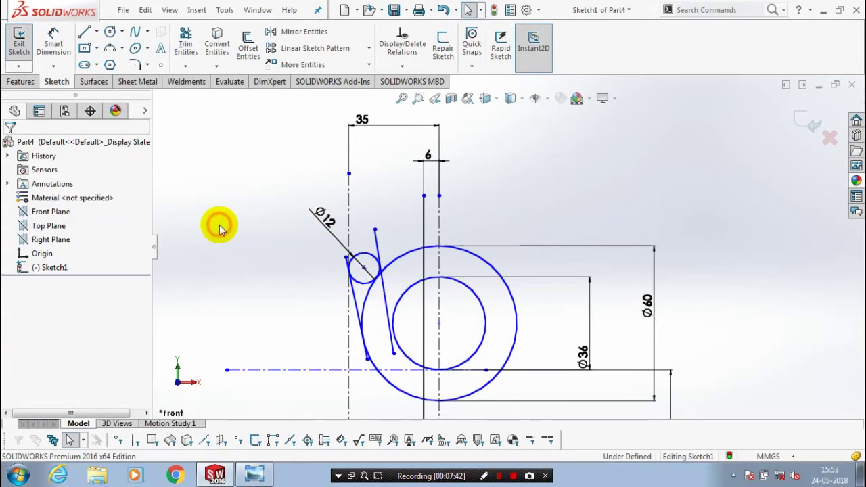
{"action": "left_click", "coordinate": [370, 253]}
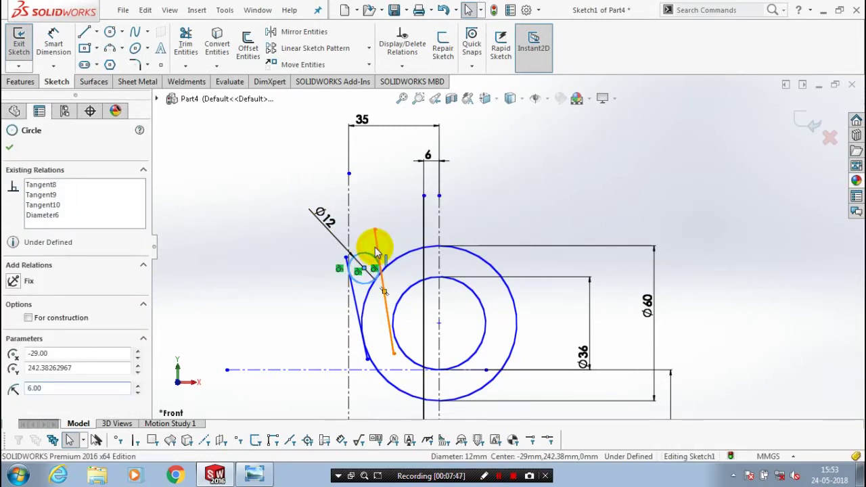
{"action": "left_click", "coordinate": [377, 252], "text": "ctrl"}
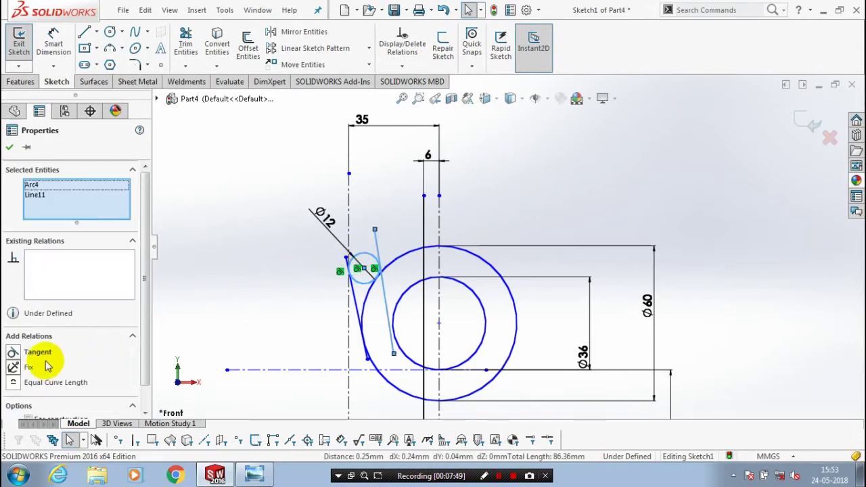
{"action": "left_click", "coordinate": [42, 352]}
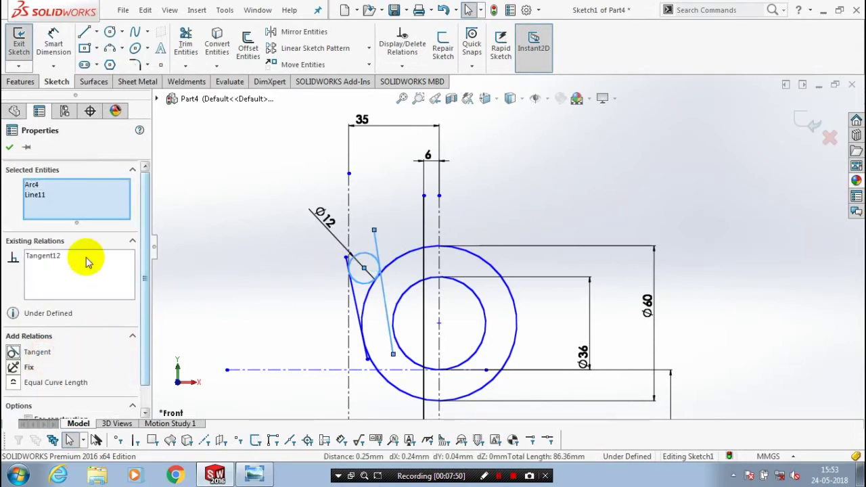
{"action": "left_click", "coordinate": [541, 357]}
{"action": "scroll", "coordinate": [446, 325], "scroll_direction": "down", "scroll_amount": 2}
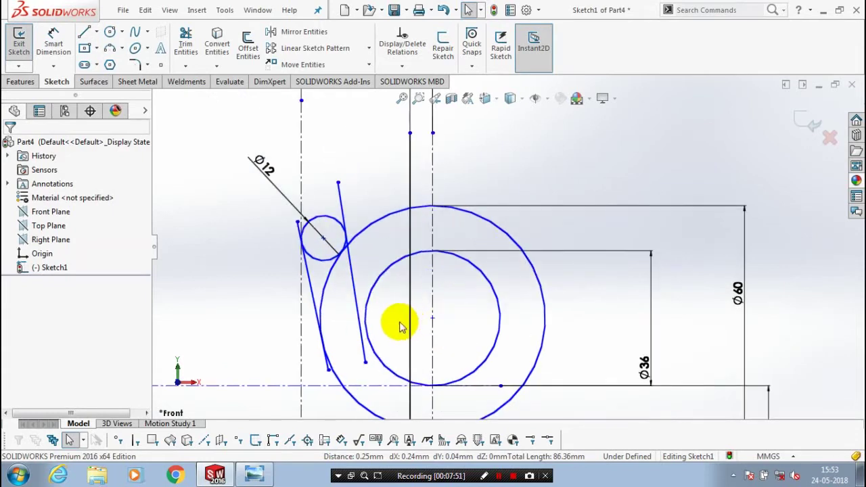
{"action": "left_click", "coordinate": [368, 288]}
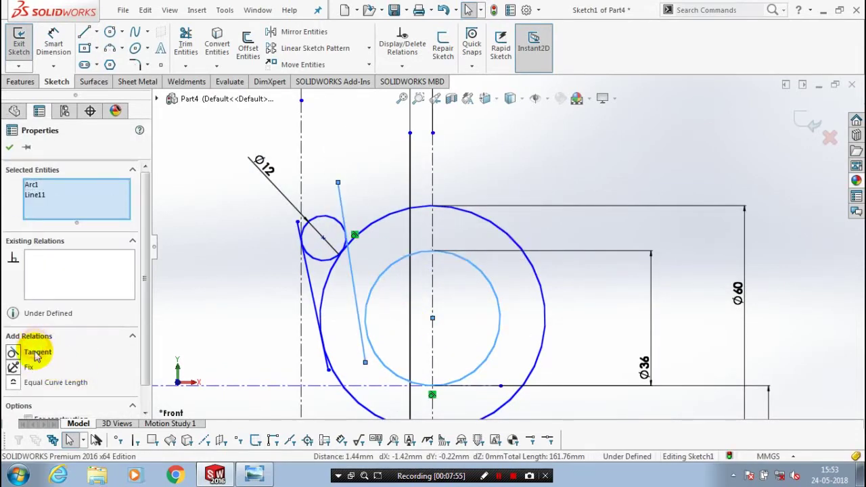
{"action": "left_click", "coordinate": [34, 351]}
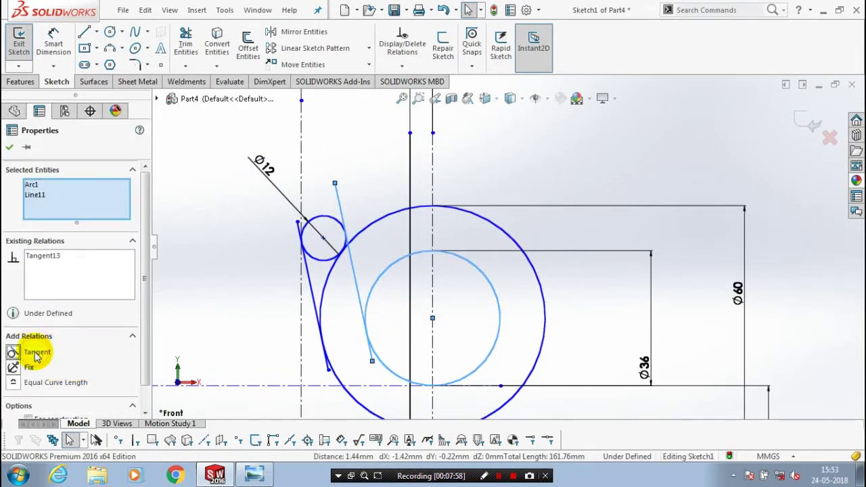
{"action": "left_click", "coordinate": [250, 231]}
{"action": "scroll", "coordinate": [298, 227], "scroll_direction": "up", "scroll_amount": 3}
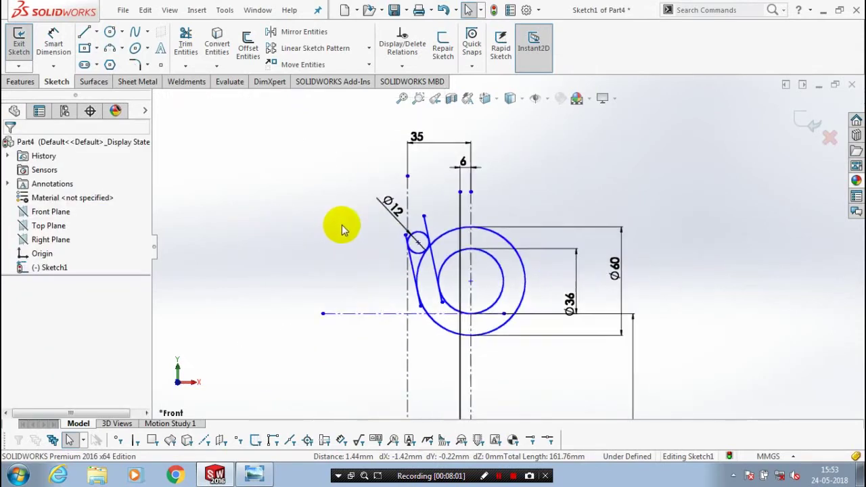
{"action": "scroll", "coordinate": [359, 251], "scroll_direction": "up", "scroll_amount": 2}
{"action": "scroll", "coordinate": [378, 280], "scroll_direction": "up", "scroll_amount": 2}
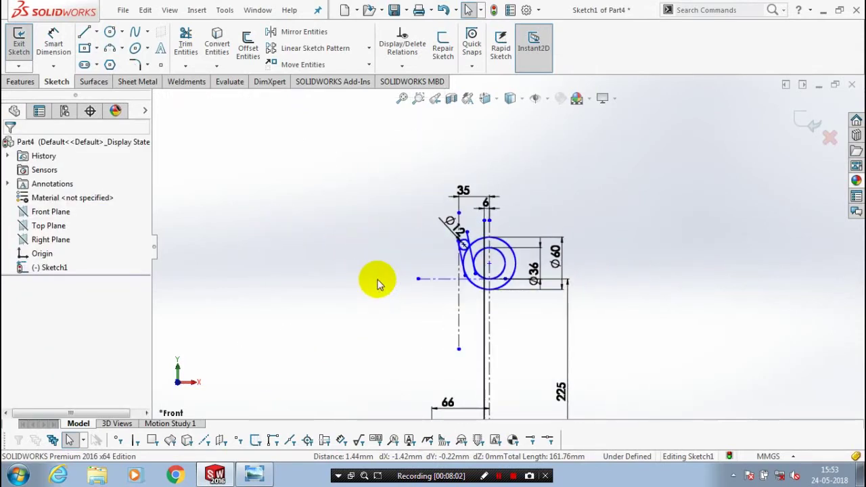
{"action": "scroll", "coordinate": [550, 332], "scroll_direction": "up", "scroll_amount": 1}
{"action": "scroll", "coordinate": [506, 203], "scroll_direction": "down", "scroll_amount": 2}
{"action": "scroll", "coordinate": [460, 170], "scroll_direction": "down", "scroll_amount": 2}
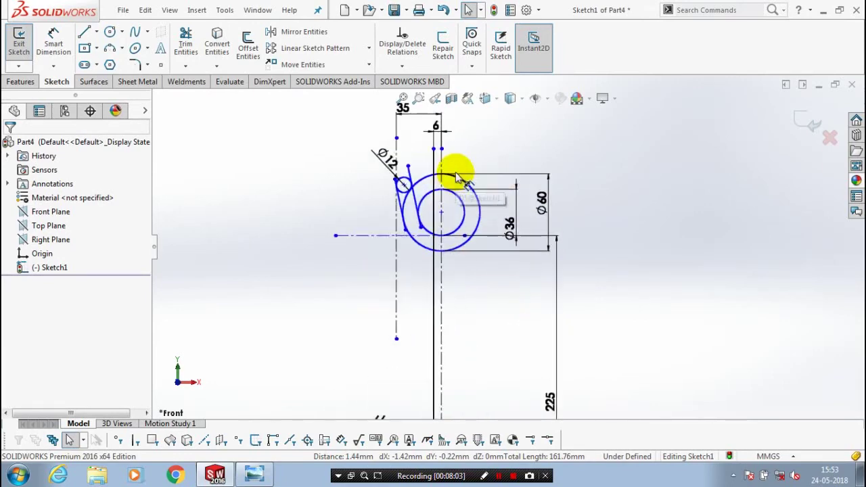
{"action": "scroll", "coordinate": [445, 178], "scroll_direction": "down", "scroll_amount": 2}
{"action": "scroll", "coordinate": [422, 159], "scroll_direction": "down", "scroll_amount": 2}
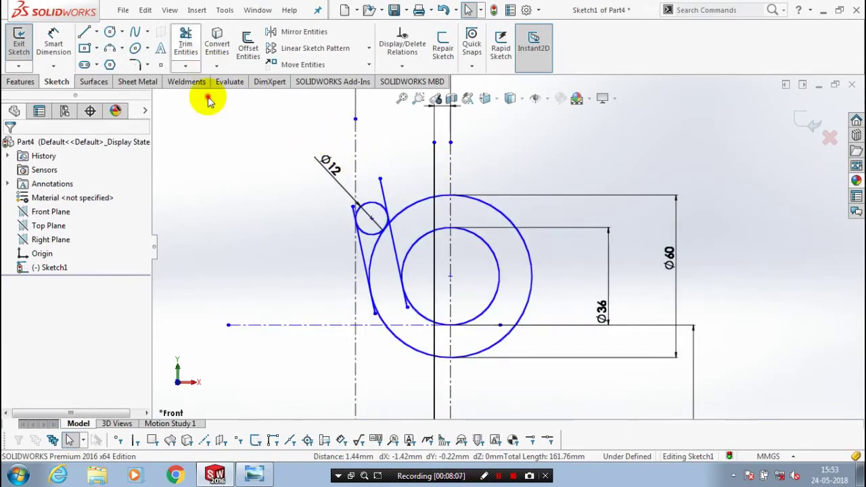
- Power-trim the line stub above the Ø12 circle and the stray segment near the left tangent
{"action": "left_click", "coordinate": [185, 44]}
{"action": "scroll", "coordinate": [406, 203], "scroll_direction": "down", "scroll_amount": 2}
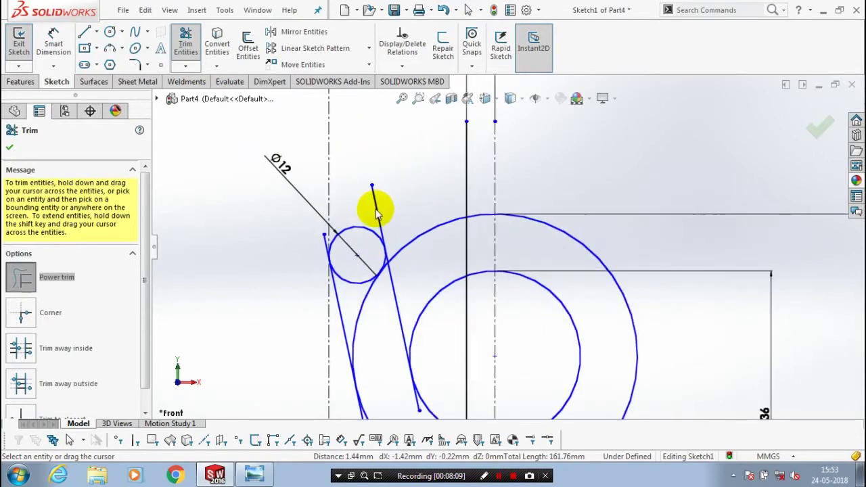
{"action": "left_click_drag", "start_coordinate": [392, 207], "coordinate": [375, 210]}
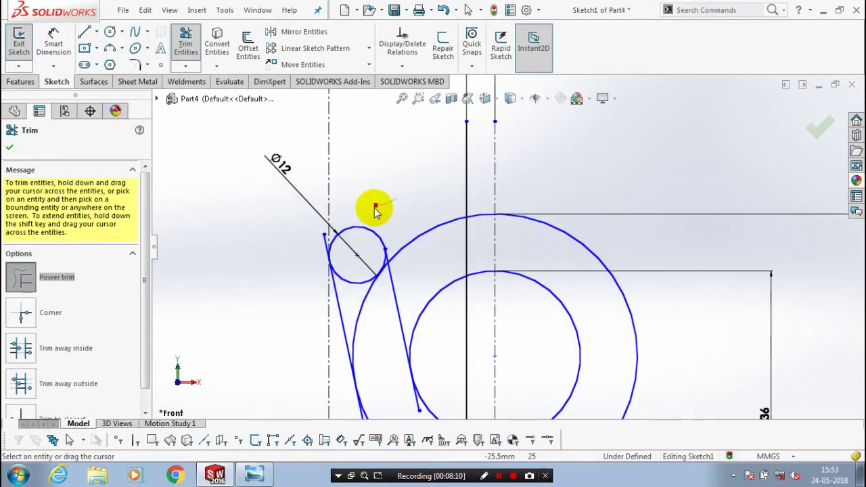
{"action": "scroll", "coordinate": [344, 217], "scroll_direction": "down", "scroll_amount": 3}
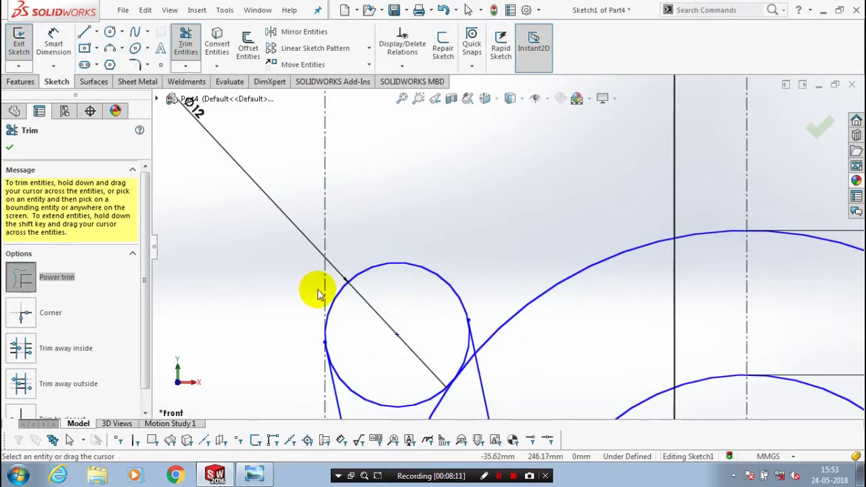
{"action": "scroll", "coordinate": [316, 291], "scroll_direction": "up", "scroll_amount": 2}
{"action": "scroll", "coordinate": [469, 332], "scroll_direction": "up", "scroll_amount": 2}
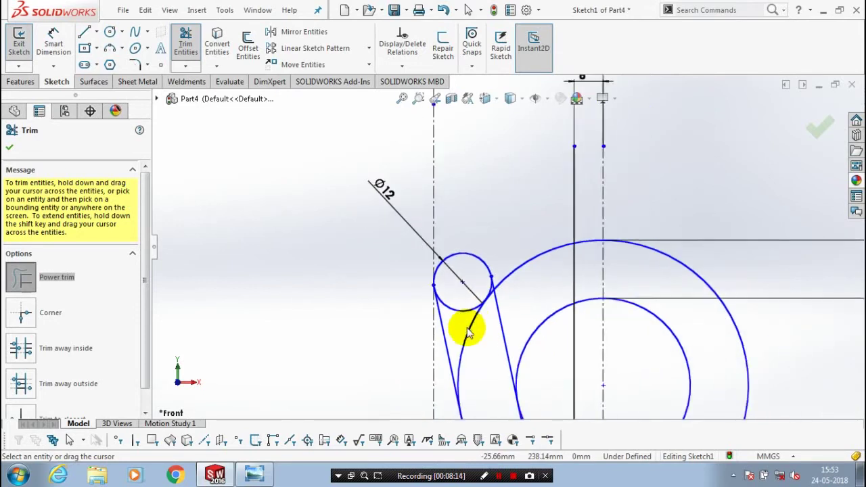
{"action": "scroll", "coordinate": [468, 331], "scroll_direction": "up", "scroll_amount": 2}
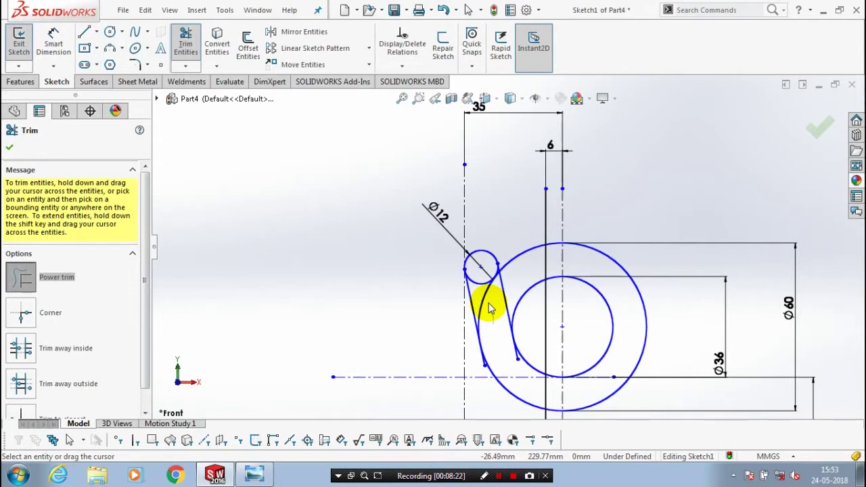
{"action": "scroll", "coordinate": [487, 271], "scroll_direction": "down", "scroll_amount": 2}
{"action": "scroll", "coordinate": [505, 270], "scroll_direction": "down", "scroll_amount": 2}
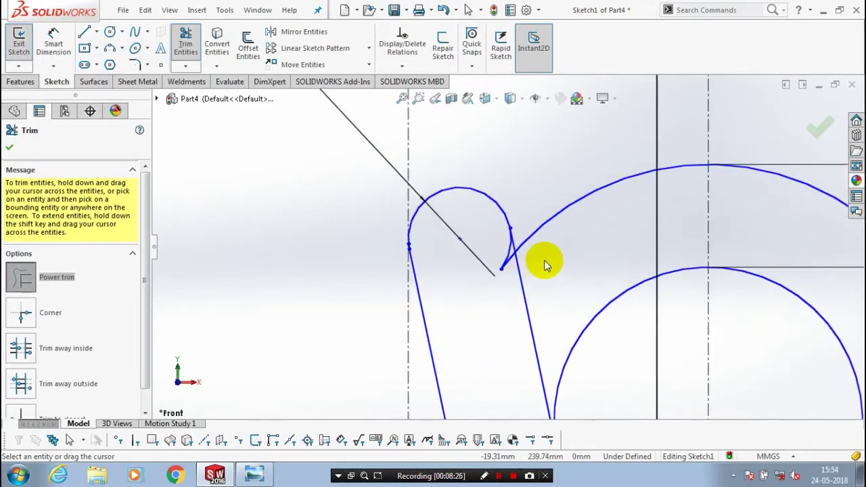
{"action": "scroll", "coordinate": [521, 270], "scroll_direction": "down", "scroll_amount": 2}
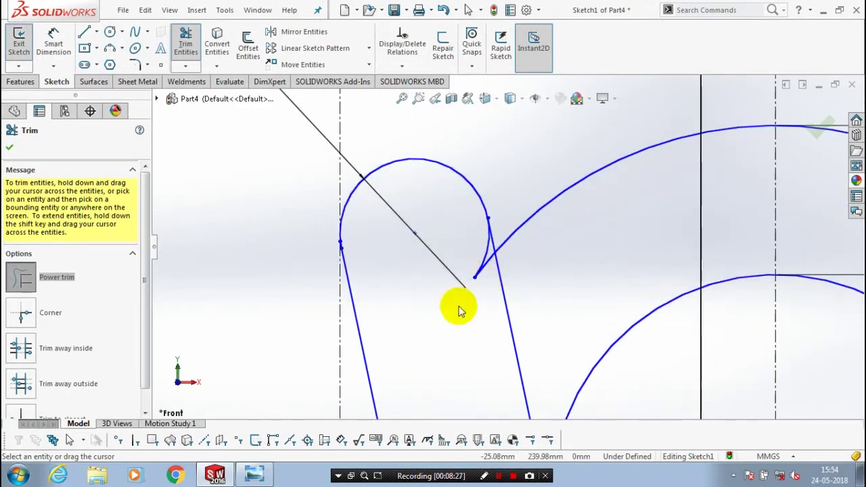
{"action": "scroll", "coordinate": [458, 309], "scroll_direction": "up", "scroll_amount": 2}
{"action": "scroll", "coordinate": [458, 309], "scroll_direction": "up", "scroll_amount": 2}
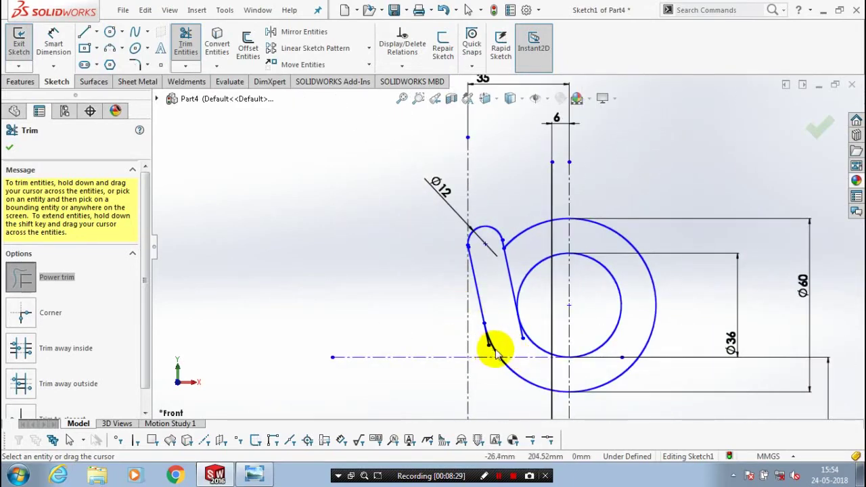
{"action": "scroll", "coordinate": [501, 335], "scroll_direction": "down", "scroll_amount": 2}
{"action": "scroll", "coordinate": [503, 328], "scroll_direction": "down", "scroll_amount": 2}
{"action": "scroll", "coordinate": [474, 308], "scroll_direction": "down", "scroll_amount": 2}
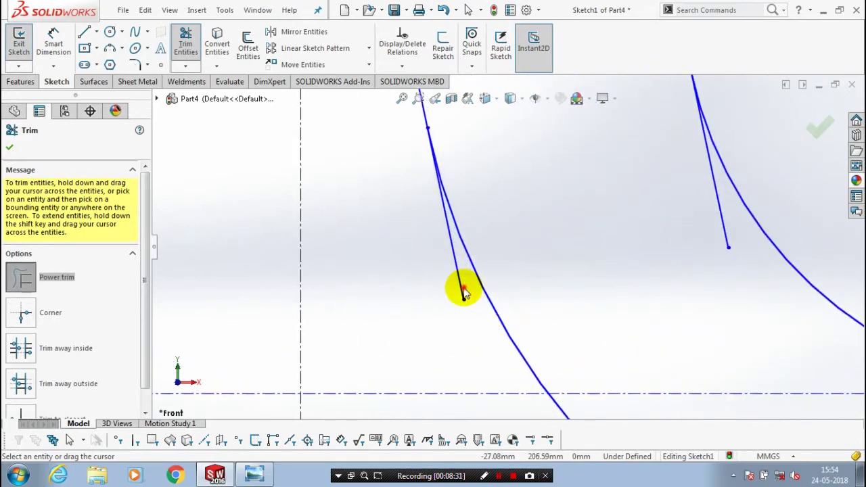
{"action": "left_click", "coordinate": [463, 290]}
- Trim the upper-left Ø60 arc, the vertical line above it, and the left Ø36 arc
{"action": "scroll", "coordinate": [462, 291], "scroll_direction": "up", "scroll_amount": 2}
{"action": "scroll", "coordinate": [462, 292], "scroll_direction": "up", "scroll_amount": 2}
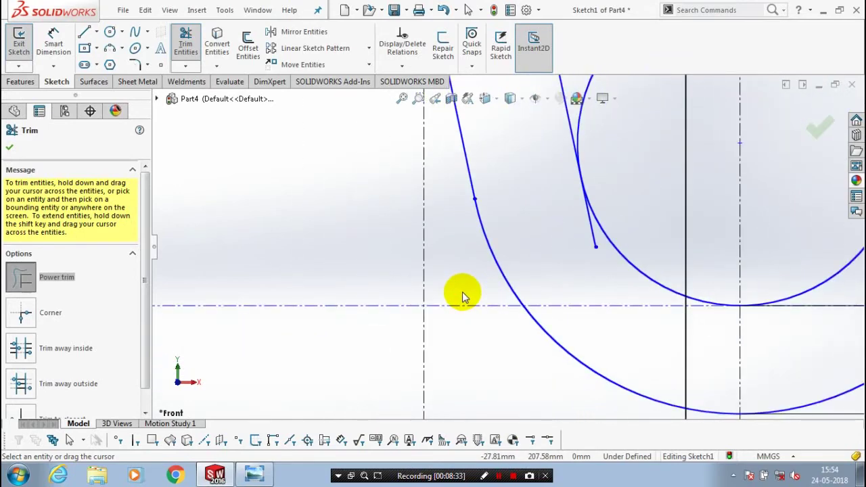
{"action": "scroll", "coordinate": [466, 291], "scroll_direction": "up", "scroll_amount": 2}
{"action": "scroll", "coordinate": [514, 264], "scroll_direction": "up", "scroll_amount": 2}
{"action": "scroll", "coordinate": [561, 210], "scroll_direction": "down", "scroll_amount": 2}
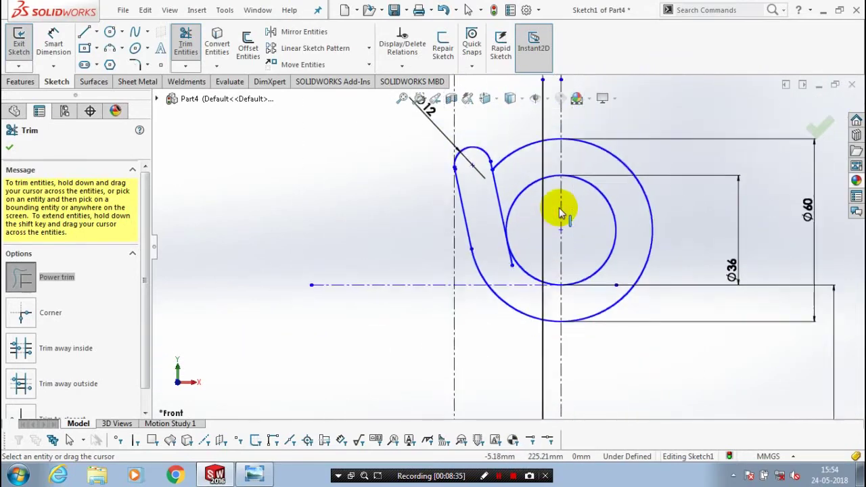
{"action": "scroll", "coordinate": [551, 186], "scroll_direction": "up", "scroll_amount": 1}
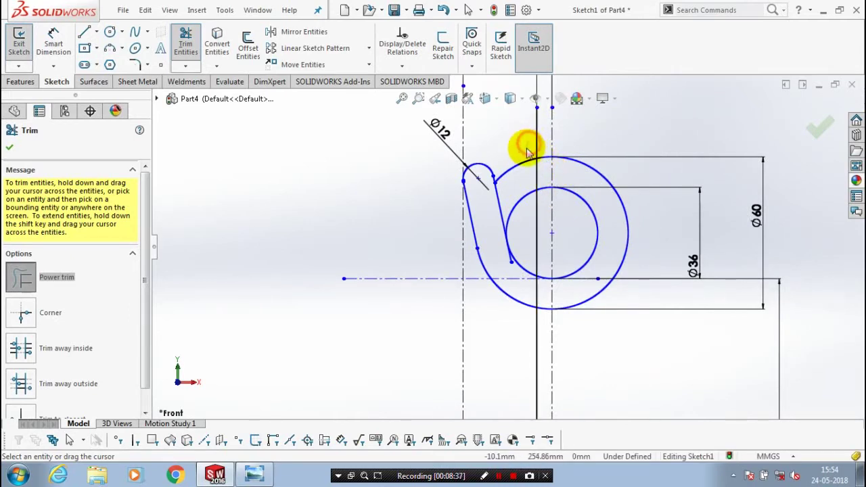
{"action": "left_click_drag", "start_coordinate": [527, 144], "coordinate": [523, 174]}
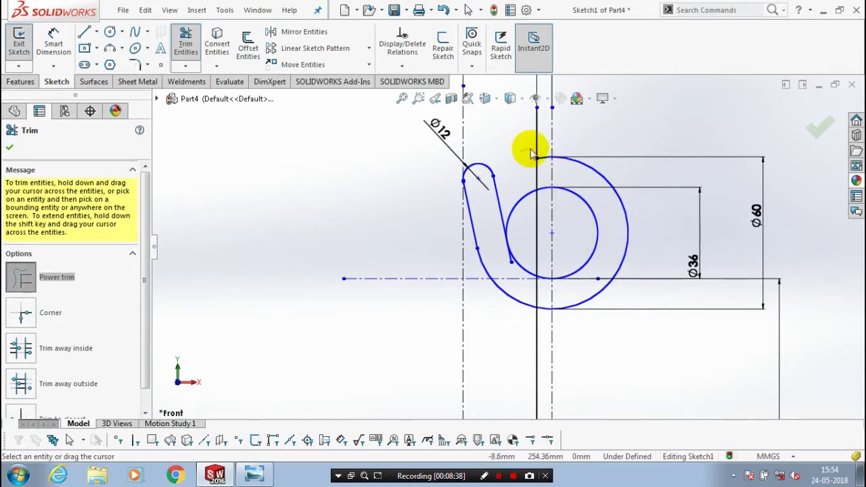
{"action": "left_click_drag", "start_coordinate": [532, 152], "coordinate": [536, 181]}
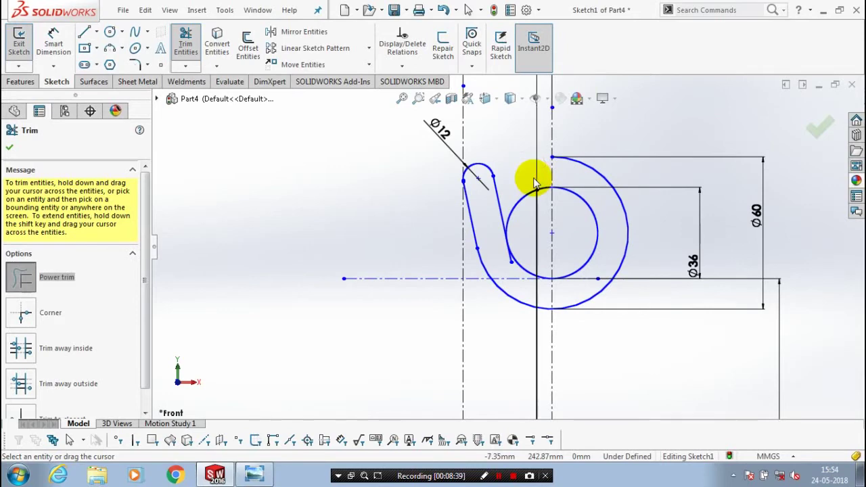
{"action": "scroll", "coordinate": [535, 181], "scroll_direction": "up", "scroll_amount": 2}
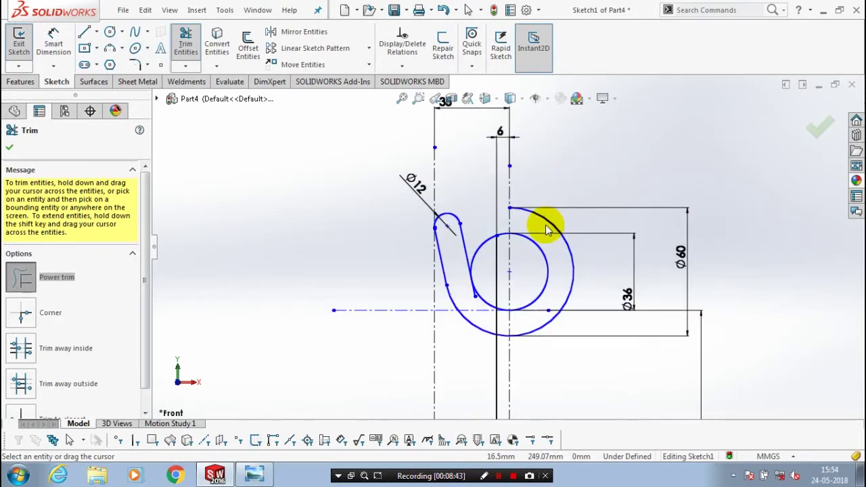
{"action": "scroll", "coordinate": [545, 224], "scroll_direction": "up", "scroll_amount": 1}
{"action": "scroll", "coordinate": [537, 225], "scroll_direction": "up", "scroll_amount": 1}
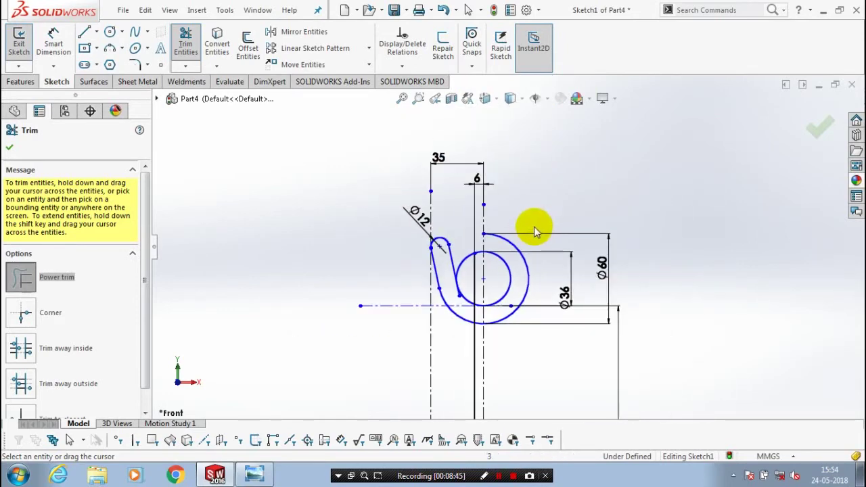
{"action": "scroll", "coordinate": [494, 257], "scroll_direction": "down", "scroll_amount": 1}
{"action": "scroll", "coordinate": [490, 254], "scroll_direction": "down", "scroll_amount": 2}
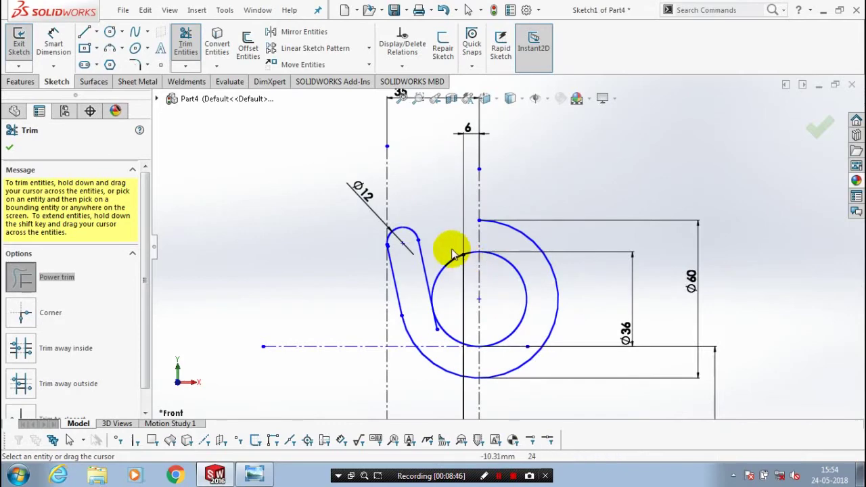
{"action": "left_click_drag", "start_coordinate": [452, 254], "coordinate": [460, 286]}
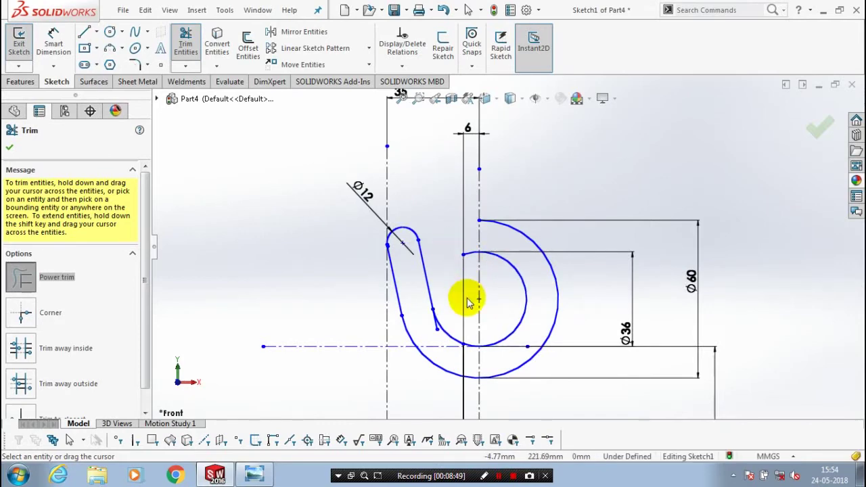
- Trim the leftover stub and the right portions of the Ø60 and Ø36 arcs, then close Trim
{"action": "scroll", "coordinate": [464, 295], "scroll_direction": "up", "scroll_amount": 1}
{"action": "scroll", "coordinate": [470, 309], "scroll_direction": "down", "scroll_amount": 1}
{"action": "scroll", "coordinate": [479, 297], "scroll_direction": "down", "scroll_amount": 2}
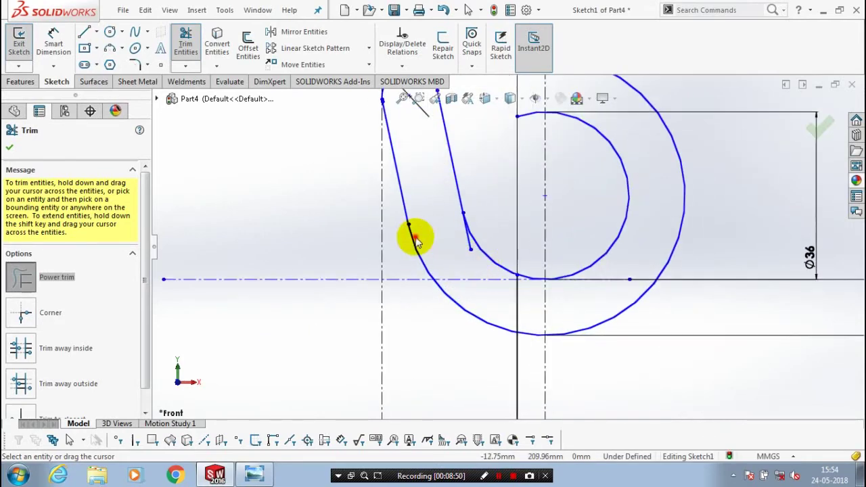
{"action": "scroll", "coordinate": [416, 242], "scroll_direction": "down", "scroll_amount": 3}
{"action": "left_click_drag", "start_coordinate": [416, 238], "coordinate": [459, 250]}
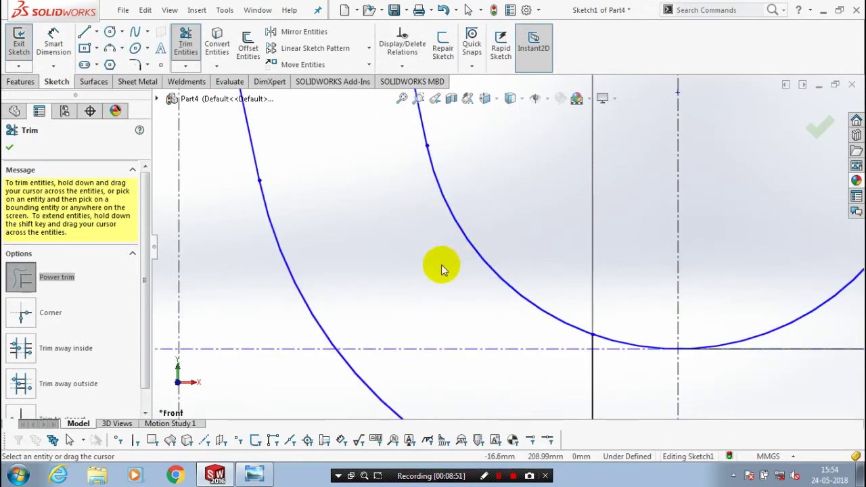
{"action": "scroll", "coordinate": [446, 272], "scroll_direction": "up", "scroll_amount": 2}
{"action": "scroll", "coordinate": [464, 282], "scroll_direction": "up", "scroll_amount": 2}
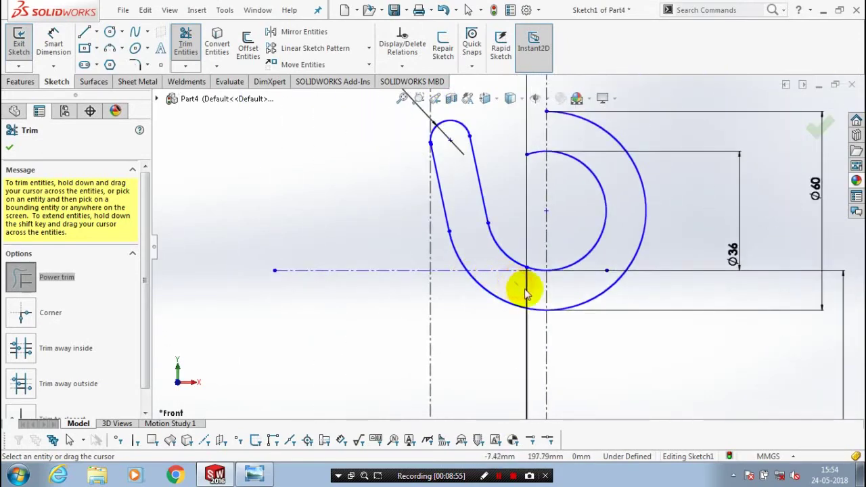
{"action": "scroll", "coordinate": [538, 271], "scroll_direction": "down", "scroll_amount": 2}
{"action": "scroll", "coordinate": [517, 265], "scroll_direction": "down", "scroll_amount": 2}
{"action": "scroll", "coordinate": [500, 264], "scroll_direction": "down", "scroll_amount": 1}
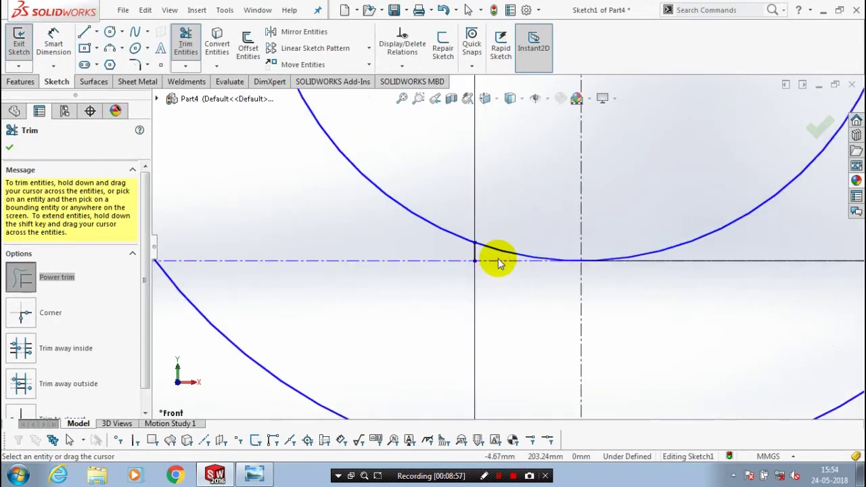
{"action": "scroll", "coordinate": [499, 263], "scroll_direction": "down", "scroll_amount": 1}
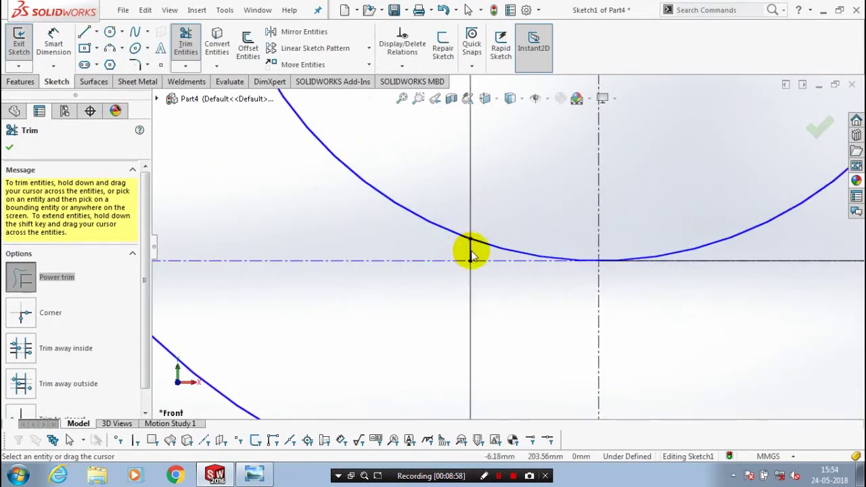
{"action": "scroll", "coordinate": [471, 255], "scroll_direction": "up", "scroll_amount": 2}
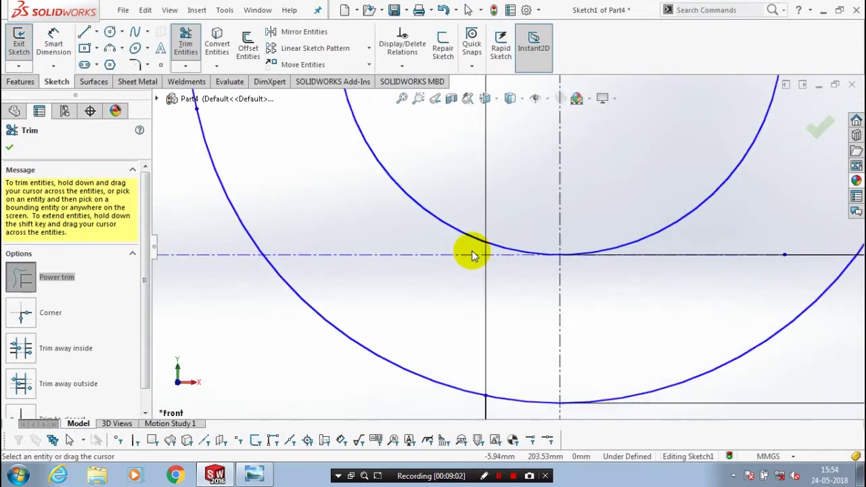
{"action": "scroll", "coordinate": [472, 251], "scroll_direction": "up", "scroll_amount": 2}
{"action": "scroll", "coordinate": [479, 253], "scroll_direction": "up", "scroll_amount": 2}
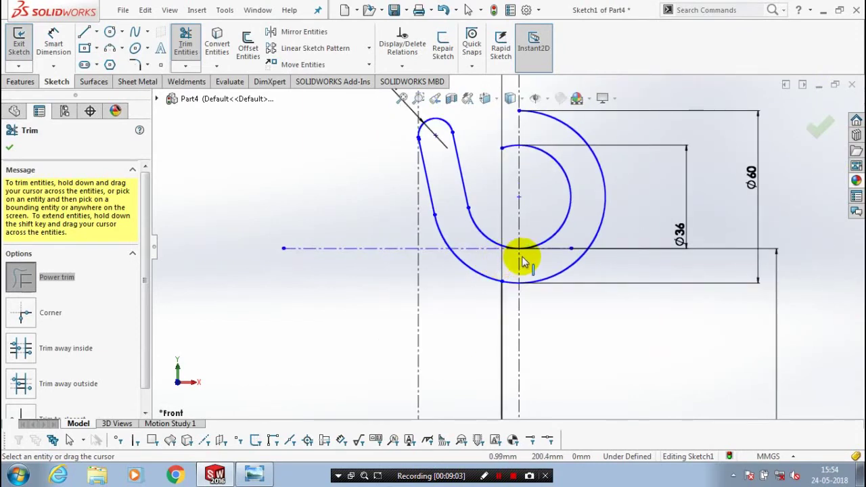
{"action": "scroll", "coordinate": [517, 252], "scroll_direction": "up", "scroll_amount": 2}
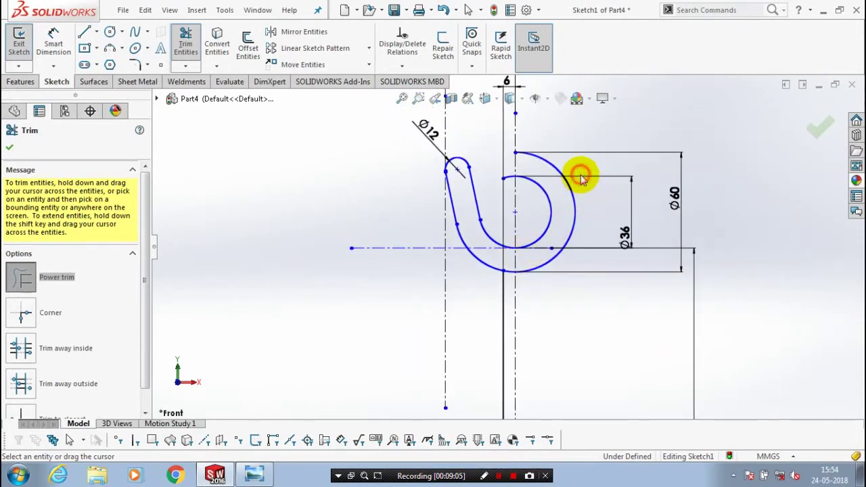
{"action": "left_click_drag", "start_coordinate": [581, 178], "coordinate": [526, 194]}
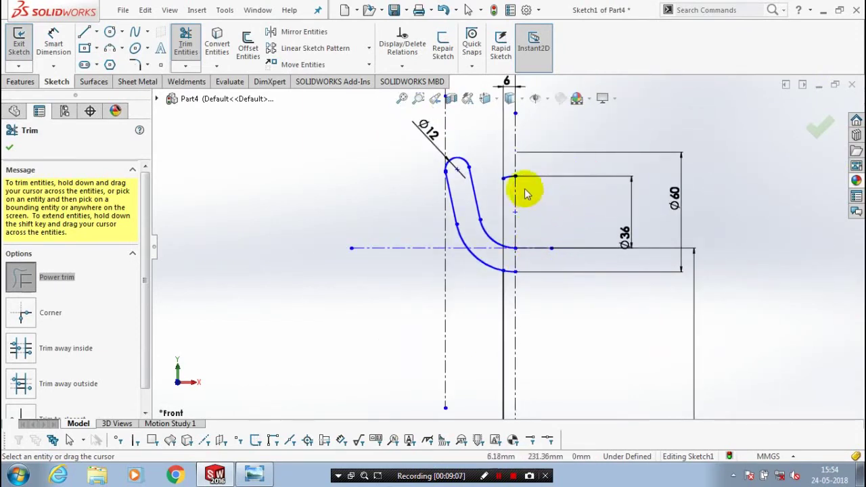
{"action": "scroll", "coordinate": [521, 183], "scroll_direction": "down", "scroll_amount": 1}
{"action": "scroll", "coordinate": [534, 190], "scroll_direction": "down", "scroll_amount": 2}
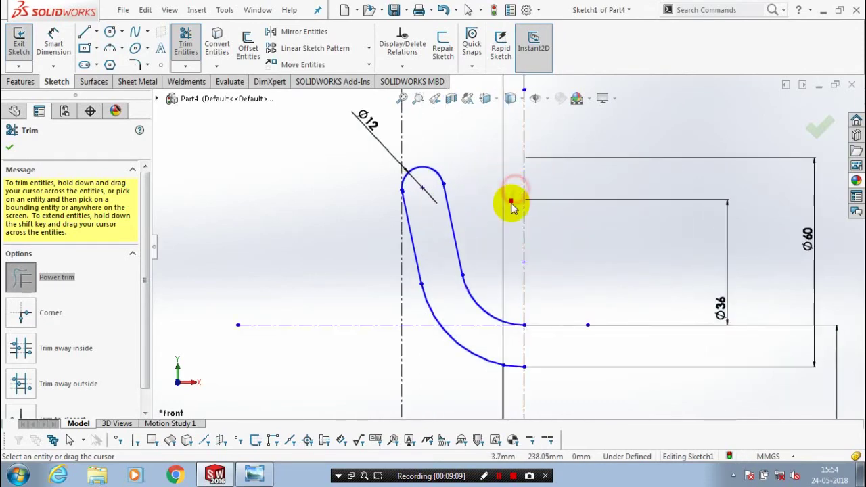
{"action": "scroll", "coordinate": [510, 200], "scroll_direction": "up", "scroll_amount": 1}
{"action": "scroll", "coordinate": [508, 203], "scroll_direction": "up", "scroll_amount": 2}
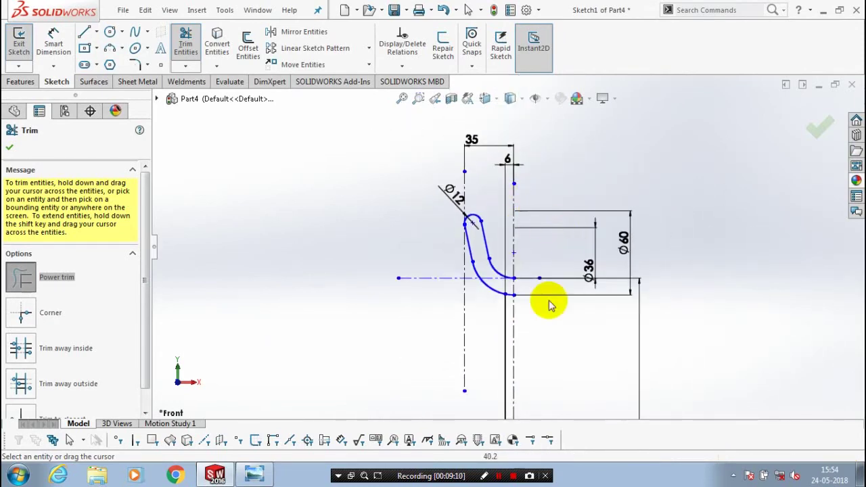
{"action": "scroll", "coordinate": [548, 300], "scroll_direction": "down", "scroll_amount": 4}
{"action": "scroll", "coordinate": [545, 302], "scroll_direction": "down", "scroll_amount": 2}
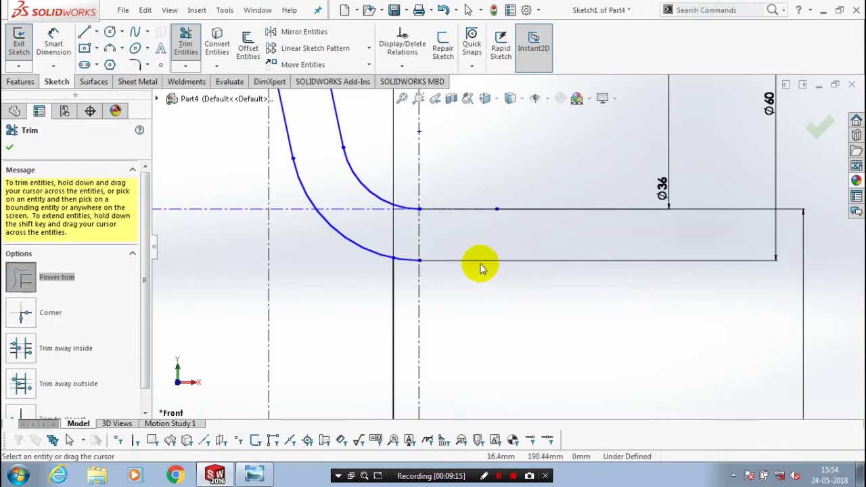
{"action": "scroll", "coordinate": [480, 268], "scroll_direction": "up", "scroll_amount": 3}
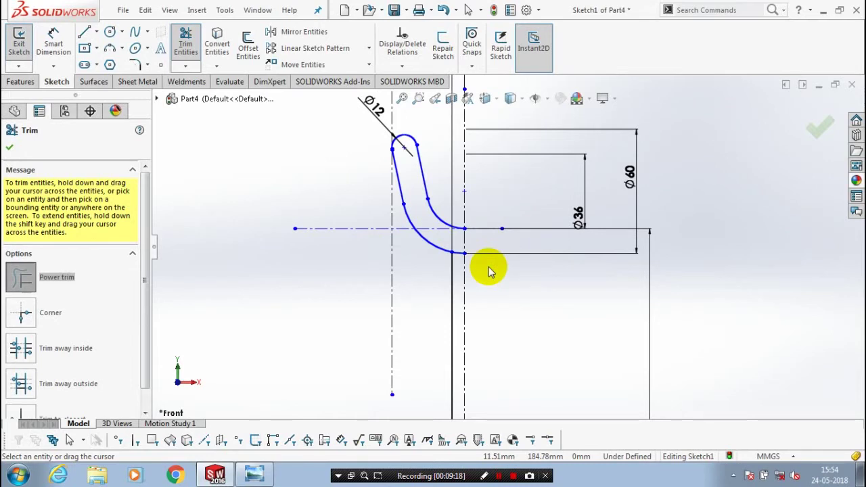
{"action": "left_click", "coordinate": [10, 147]}
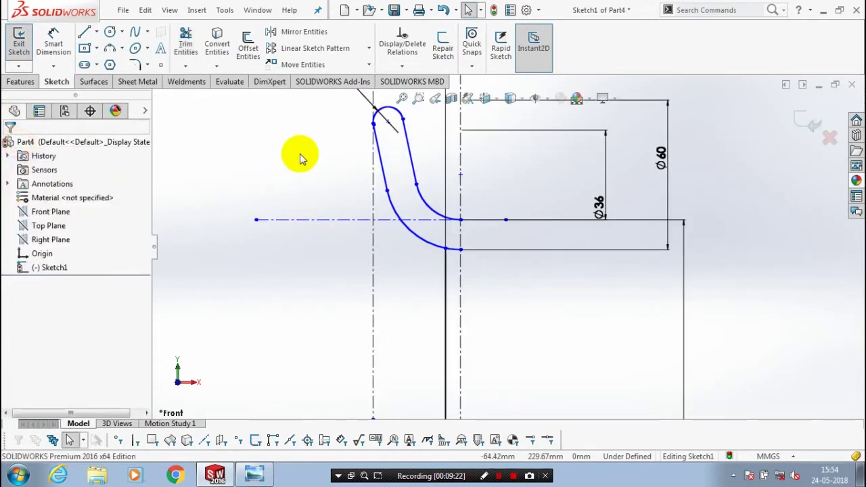
- Start Mirror Entities and pick the rim's slanted lines and hook arcs
{"action": "left_click", "coordinate": [298, 32]}
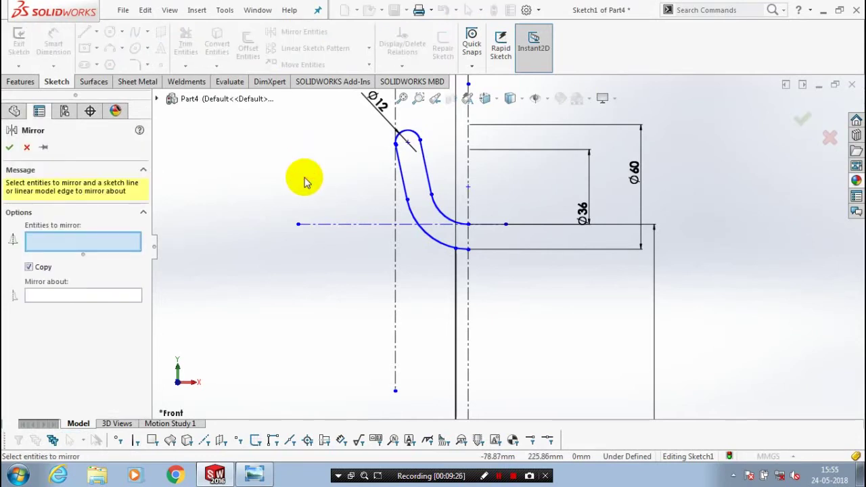
{"action": "key", "text": "z"}
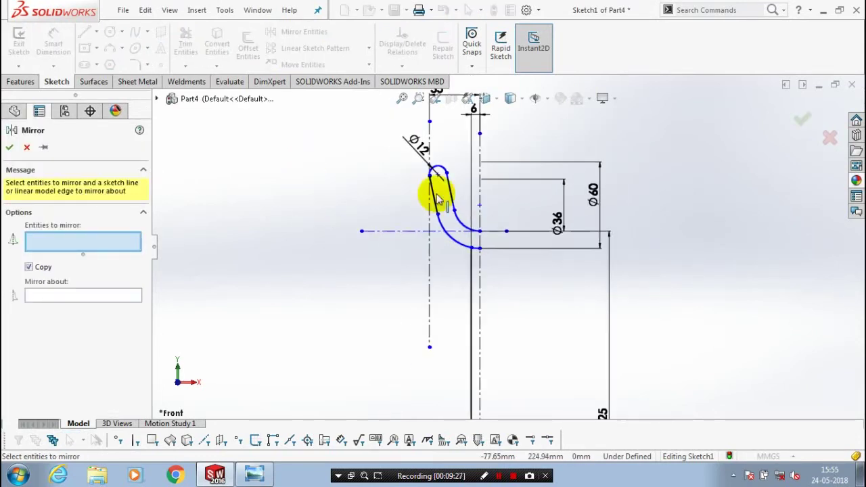
{"action": "left_click", "coordinate": [438, 196]}
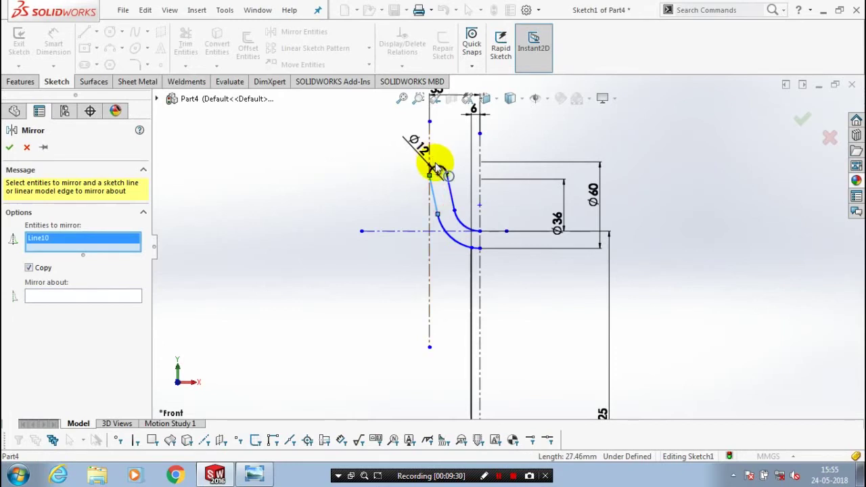
{"action": "left_click", "coordinate": [437, 169]}
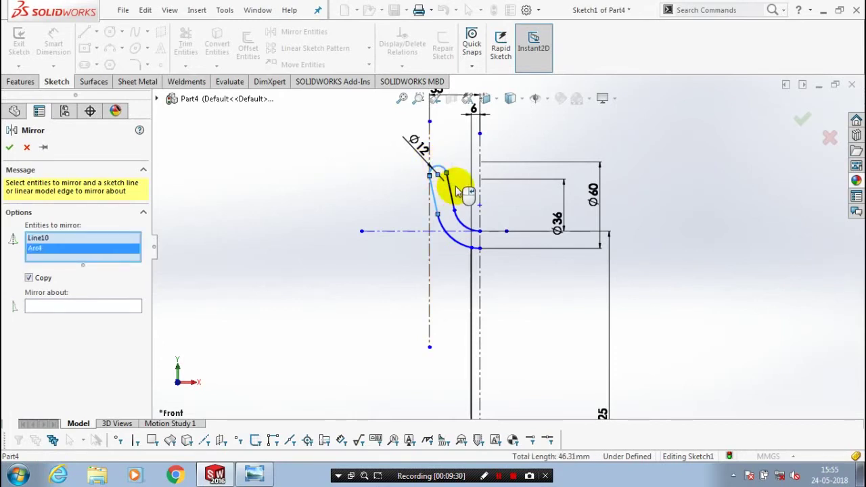
{"action": "left_click", "coordinate": [456, 195]}
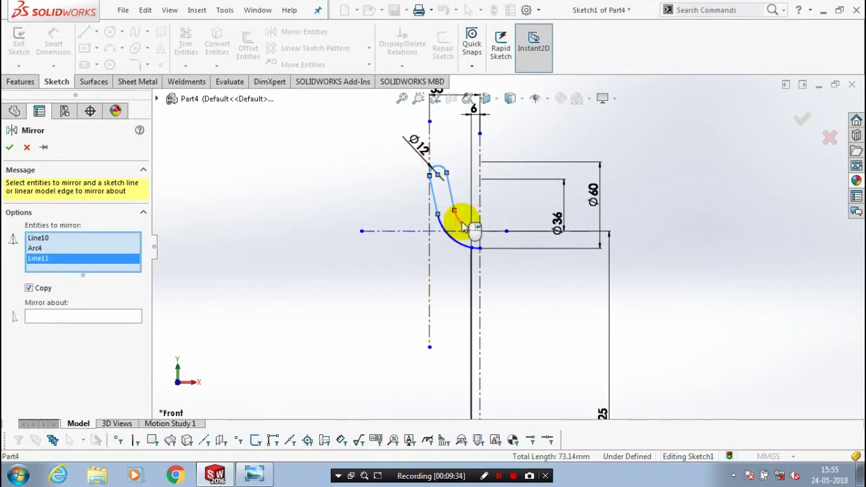
{"action": "left_click", "coordinate": [464, 227]}
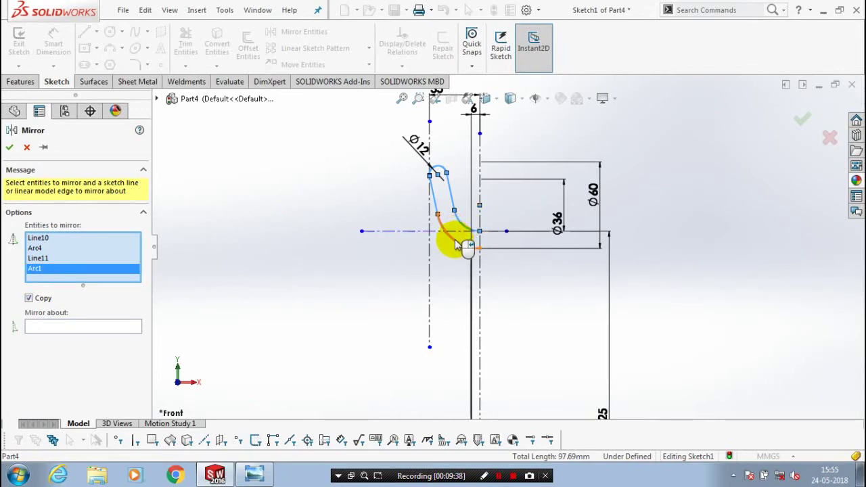
{"action": "left_click", "coordinate": [457, 245]}
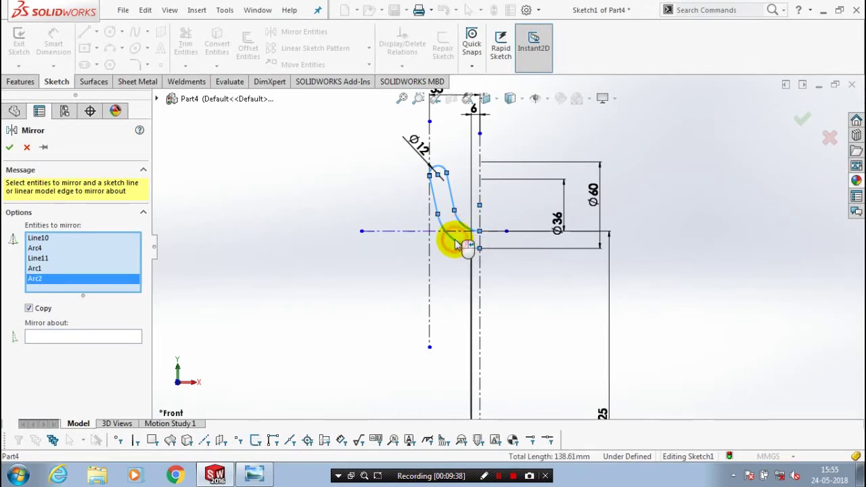
- Add the web line, R22 fillet arc and base lines, mirroring about the vertical centreline
{"action": "scroll", "coordinate": [457, 245], "scroll_direction": "up", "scroll_amount": 3}
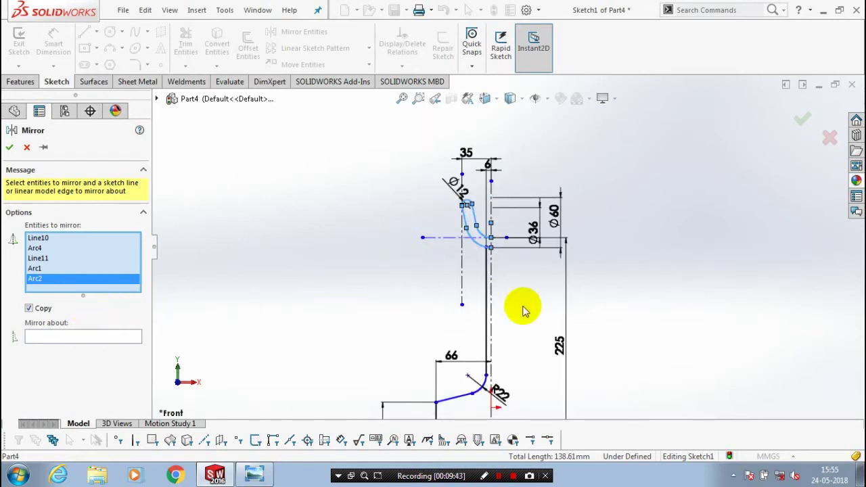
{"action": "left_click", "coordinate": [485, 316]}
{"action": "scroll", "coordinate": [483, 386], "scroll_direction": "down", "scroll_amount": 2}
{"action": "scroll", "coordinate": [483, 397], "scroll_direction": "down", "scroll_amount": 2}
{"action": "scroll", "coordinate": [483, 396], "scroll_direction": "down", "scroll_amount": 1}
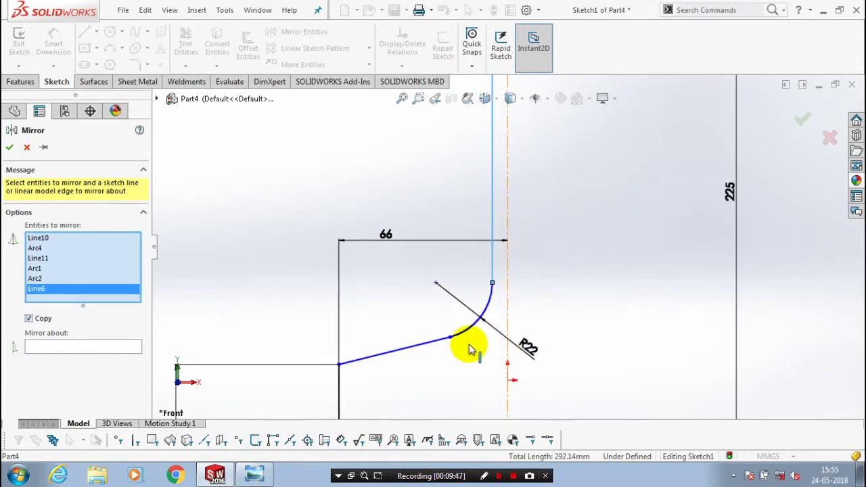
{"action": "left_click", "coordinate": [471, 339]}
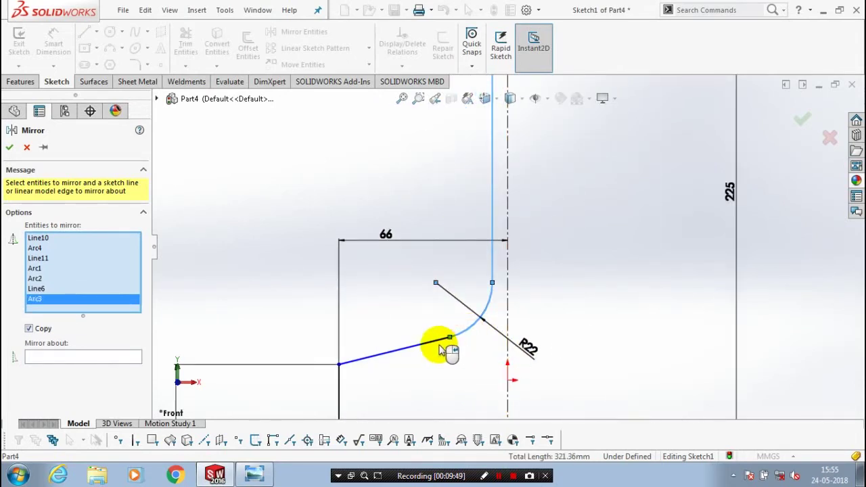
{"action": "left_click", "coordinate": [438, 342]}
{"action": "scroll", "coordinate": [410, 383], "scroll_direction": "up", "scroll_amount": 1}
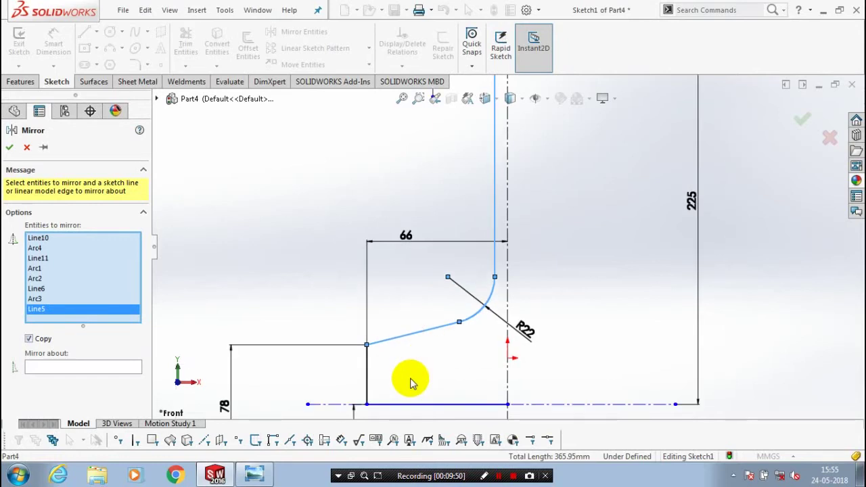
{"action": "scroll", "coordinate": [410, 383], "scroll_direction": "up", "scroll_amount": 1}
{"action": "left_click", "coordinate": [420, 378]}
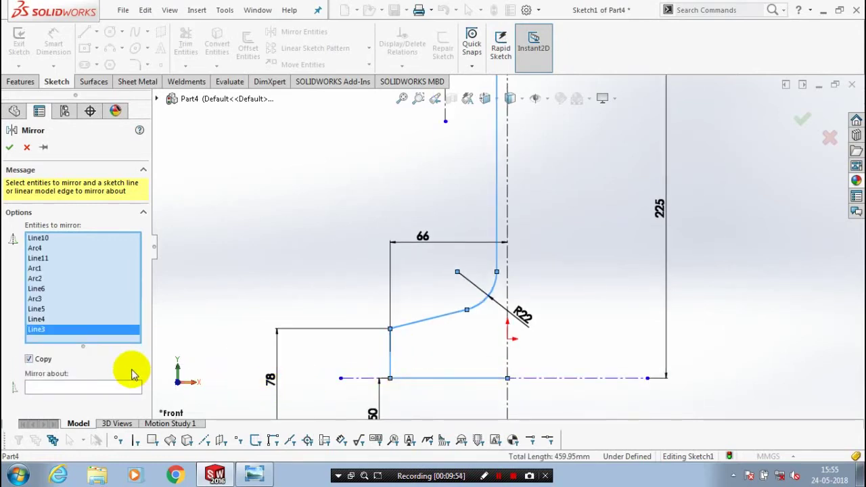
{"action": "left_click", "coordinate": [126, 387]}
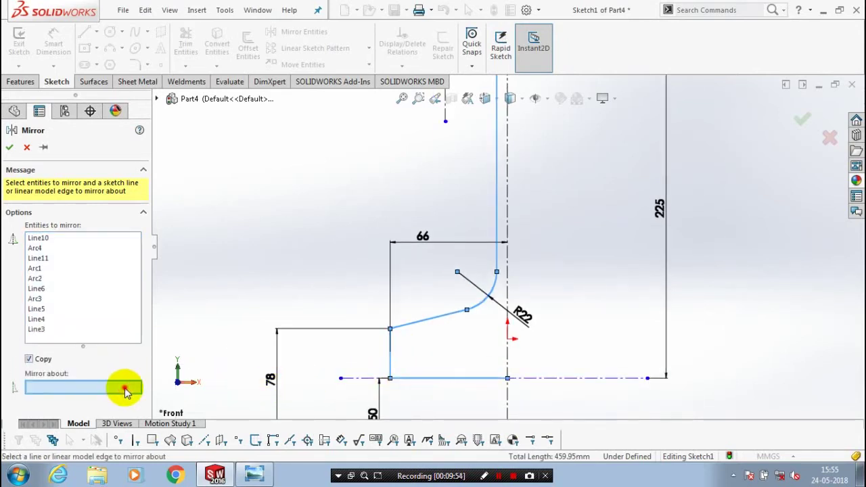
{"action": "left_click", "coordinate": [507, 284]}
{"action": "scroll", "coordinate": [508, 285], "scroll_direction": "up", "scroll_amount": 3}
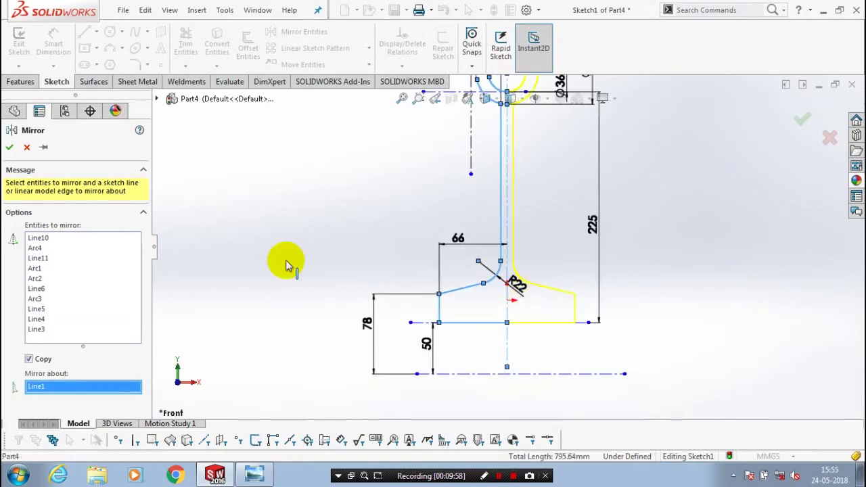
- Accept the mirror and power-trim the extra segment below the rim where the halves meet
{"action": "left_click", "coordinate": [8, 147]}
{"action": "scroll", "coordinate": [492, 173], "scroll_direction": "down", "scroll_amount": 2}
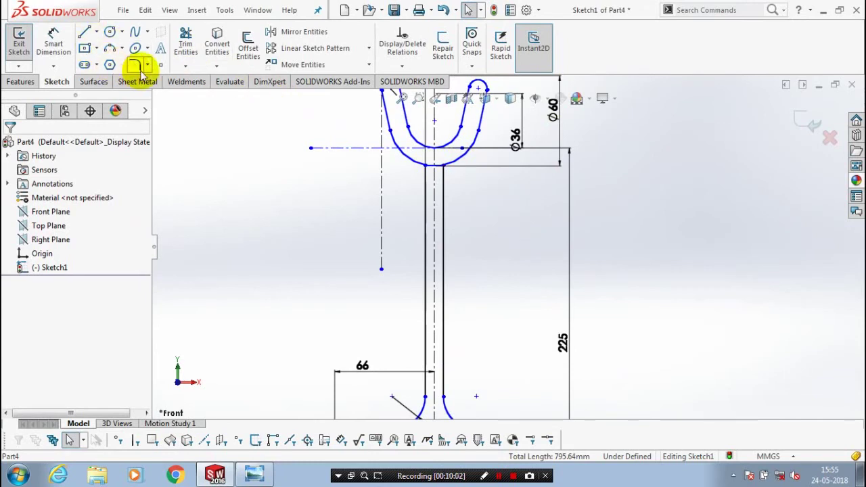
{"action": "left_click", "coordinate": [186, 67]}
{"action": "left_click", "coordinate": [203, 80]}
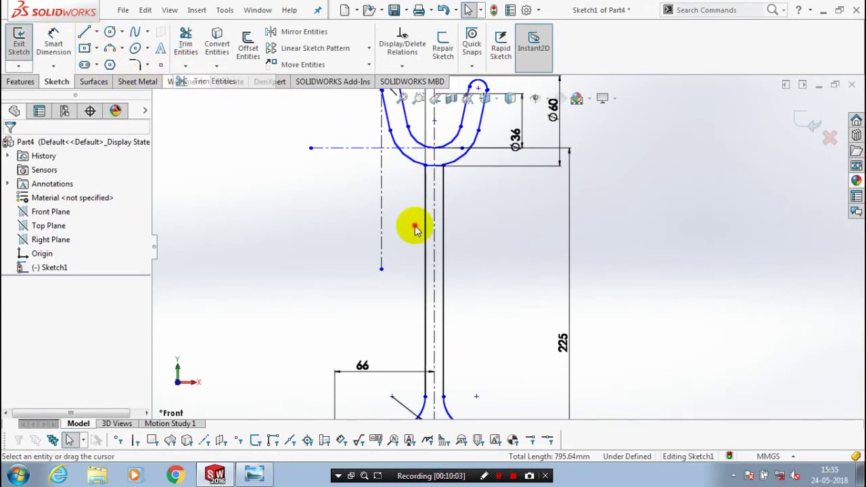
{"action": "scroll", "coordinate": [414, 230], "scroll_direction": "down", "scroll_amount": 4}
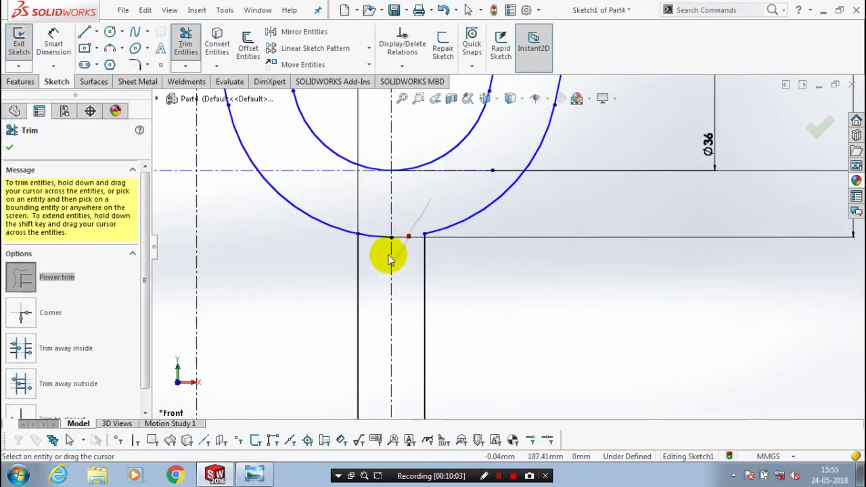
{"action": "mouse_move", "coordinate": [430, 199]}
{"action": "left_mouse_down"}
{"action": "mouse_move", "coordinate": [379, 233]}
{"action": "mouse_move", "coordinate": [377, 221]}
{"action": "left_mouse_up"}
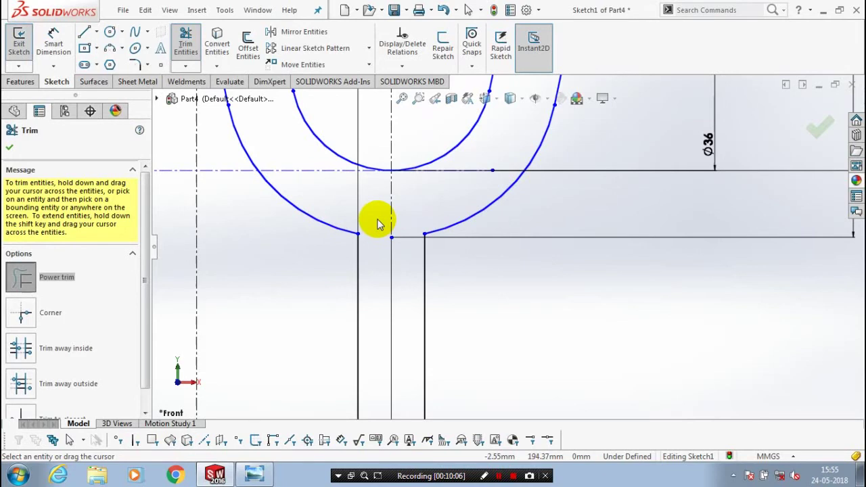
{"action": "scroll", "coordinate": [512, 251], "scroll_direction": "up", "scroll_amount": 4}
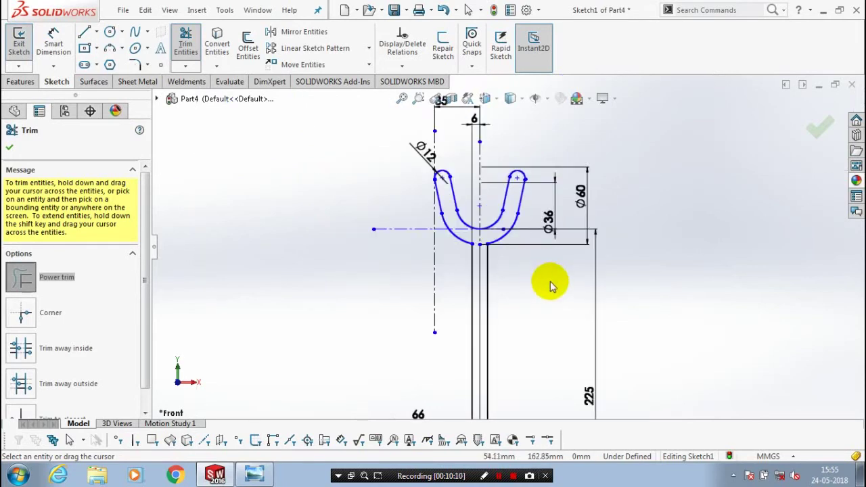
{"action": "scroll", "coordinate": [549, 291], "scroll_direction": "up", "scroll_amount": 3}
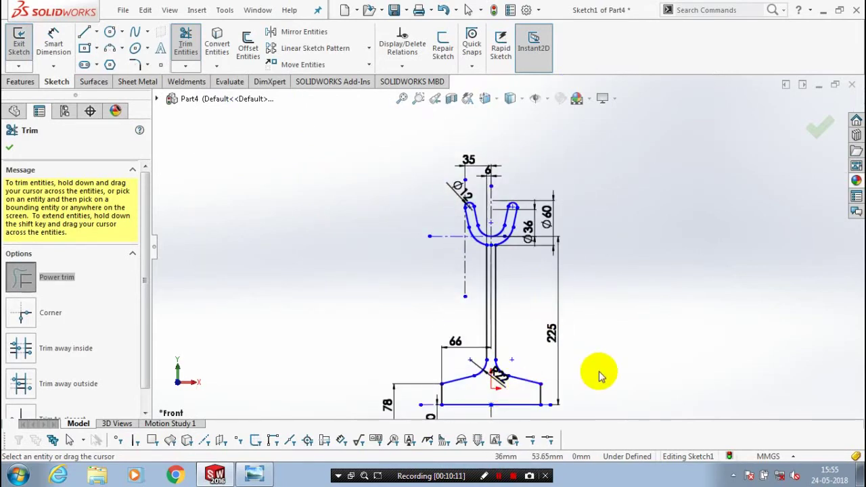
{"action": "key", "text": "ctrl+Up"}
{"action": "key", "text": "ctrl+Left"}
{"action": "scroll", "coordinate": [599, 371], "scroll_direction": "down", "scroll_amount": 1}
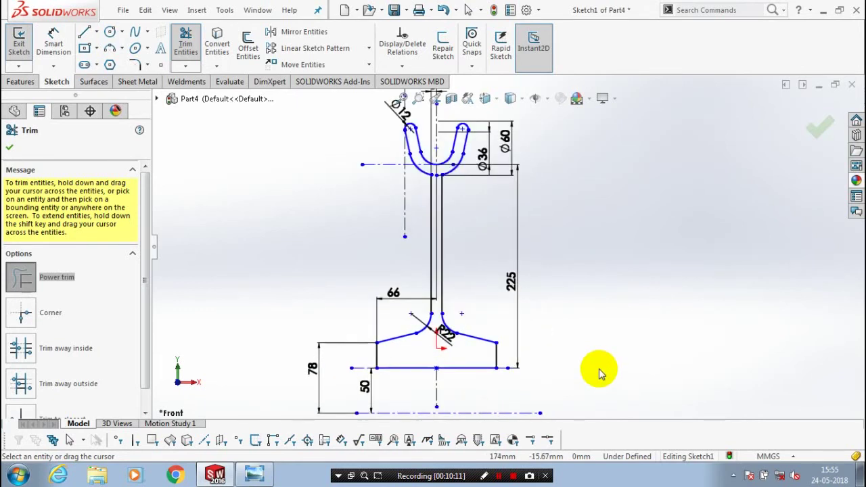
{"action": "key", "text": "z"}
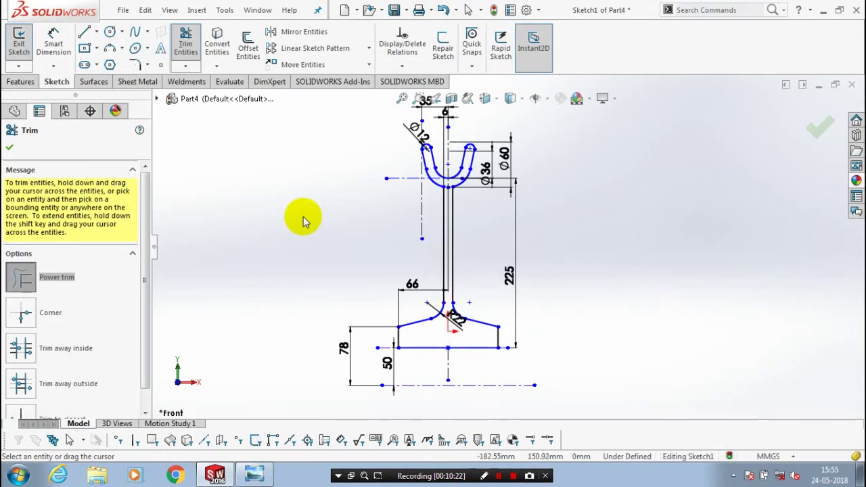
{"action": "left_click", "coordinate": [10, 147]}
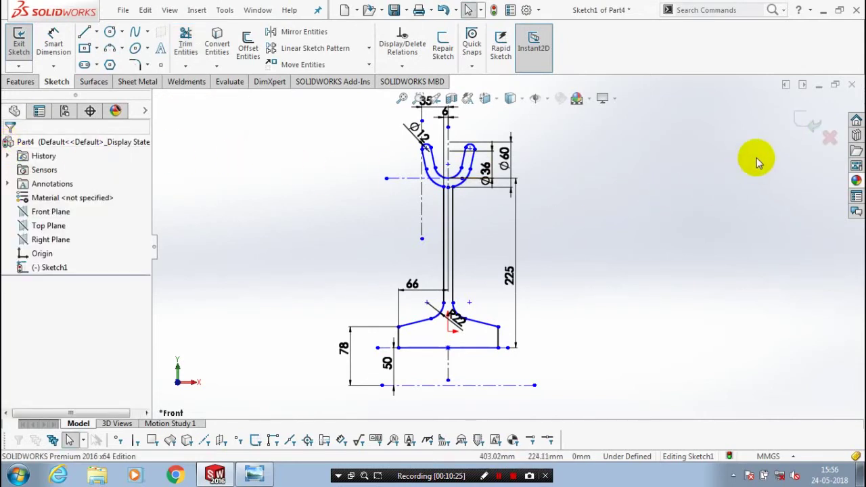
- Exit the sketch and revolve Sketch1 360° about the lower centreline as a 10 mm thin feature
{"action": "left_click", "coordinate": [801, 120]}
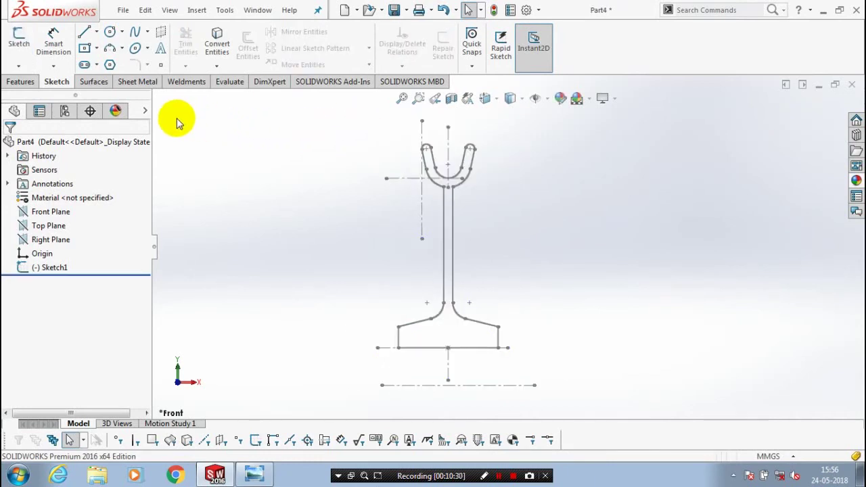
{"action": "left_click", "coordinate": [8, 80]}
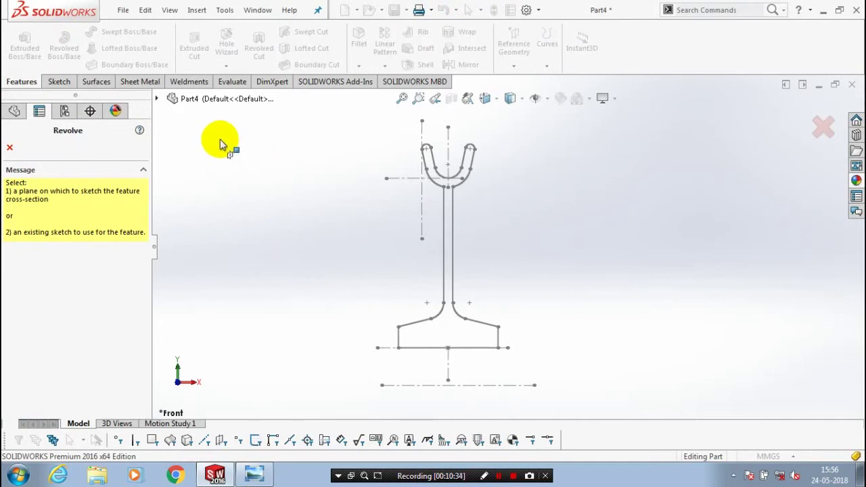
{"action": "left_click", "coordinate": [157, 98]}
{"action": "left_click", "coordinate": [196, 223]}
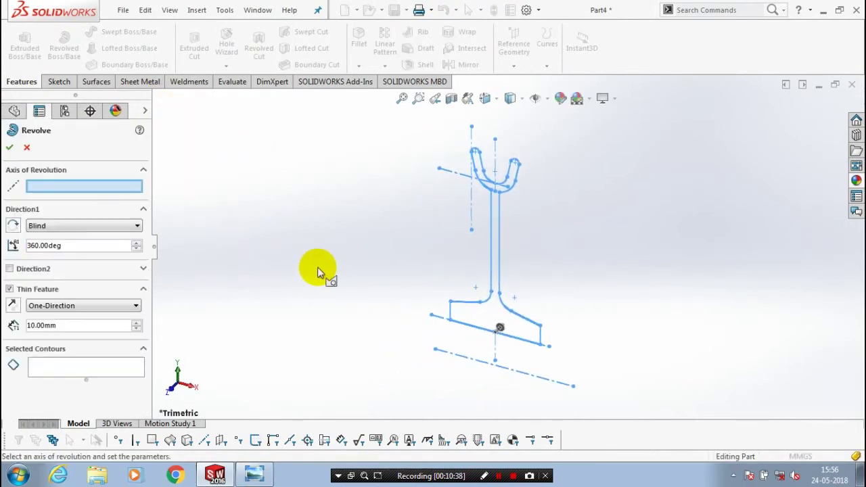
{"action": "left_click", "coordinate": [104, 187]}
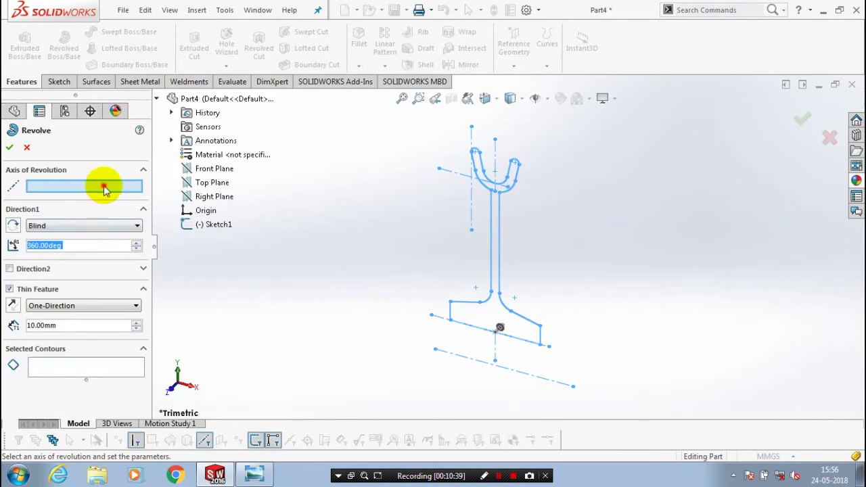
{"action": "left_click", "coordinate": [464, 358]}
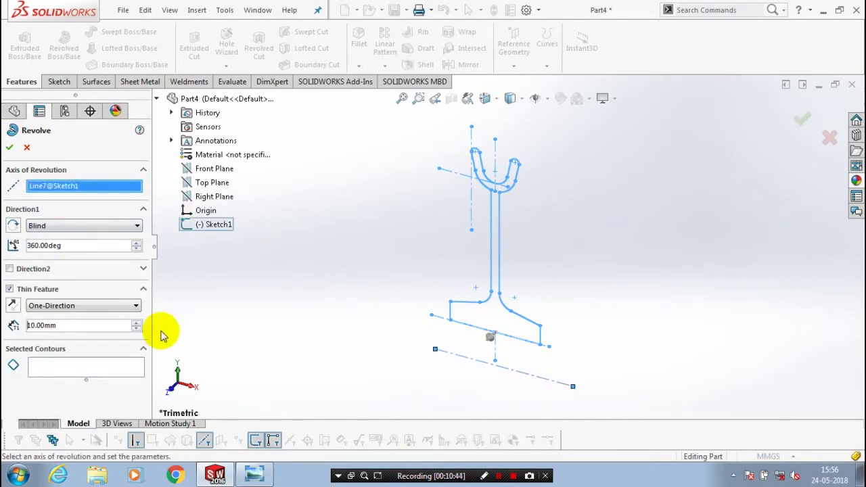
{"action": "left_click", "coordinate": [109, 367]}
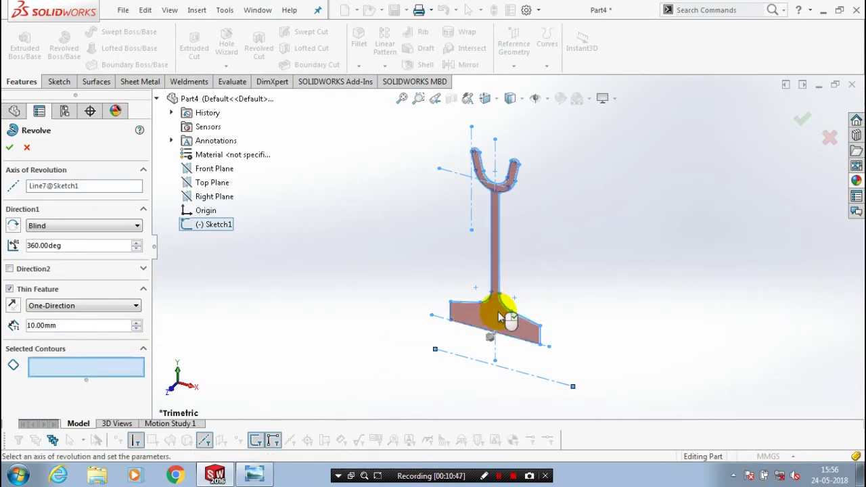
{"action": "left_click", "coordinate": [494, 320]}
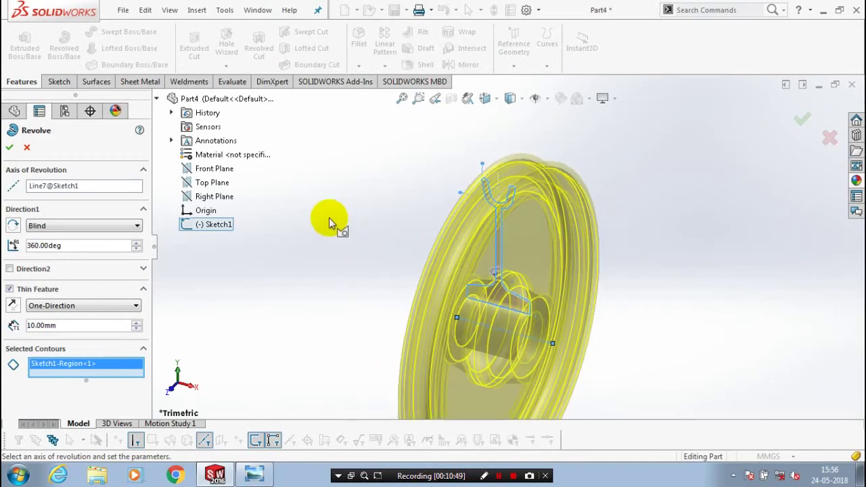
{"action": "left_click", "coordinate": [10, 150]}
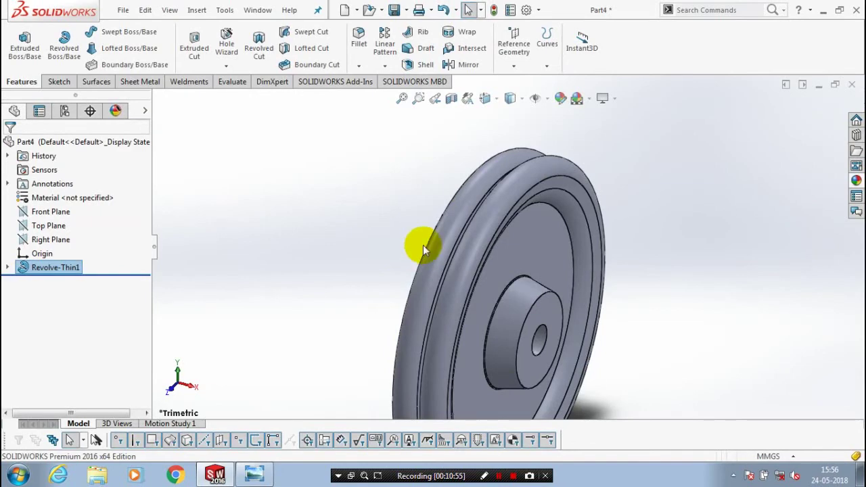
- Give the Revolve-Thin1 pulley body a cyan appearance colour
{"action": "mouse_move", "coordinate": [422, 245]}
{"action": "middle_mouse_down"}
{"action": "mouse_move", "coordinate": [380, 223]}
{"action": "mouse_move", "coordinate": [355, 240]}
{"action": "mouse_move", "coordinate": [373, 207]}
{"action": "mouse_move", "coordinate": [589, 257]}
{"action": "mouse_move", "coordinate": [564, 256]}
{"action": "mouse_move", "coordinate": [611, 250]}
{"action": "mouse_move", "coordinate": [499, 236]}
{"action": "mouse_move", "coordinate": [517, 221]}
{"action": "middle_mouse_up"}
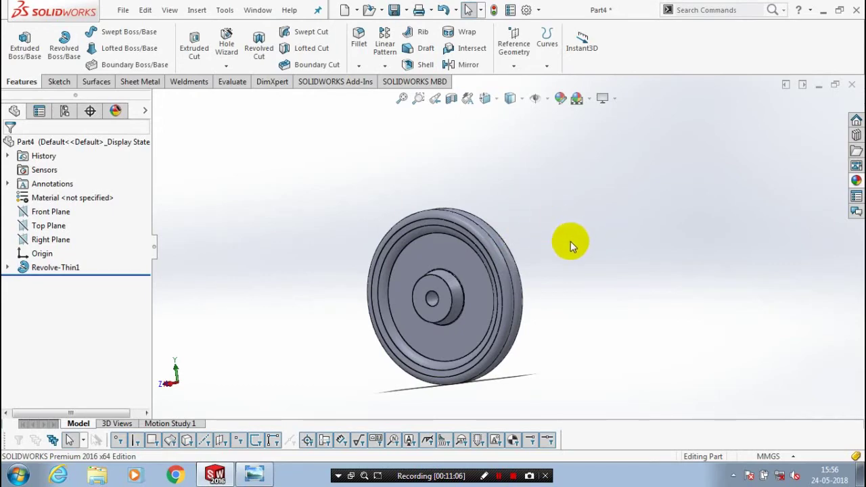
{"action": "scroll", "coordinate": [529, 288], "scroll_direction": "down", "scroll_amount": 2}
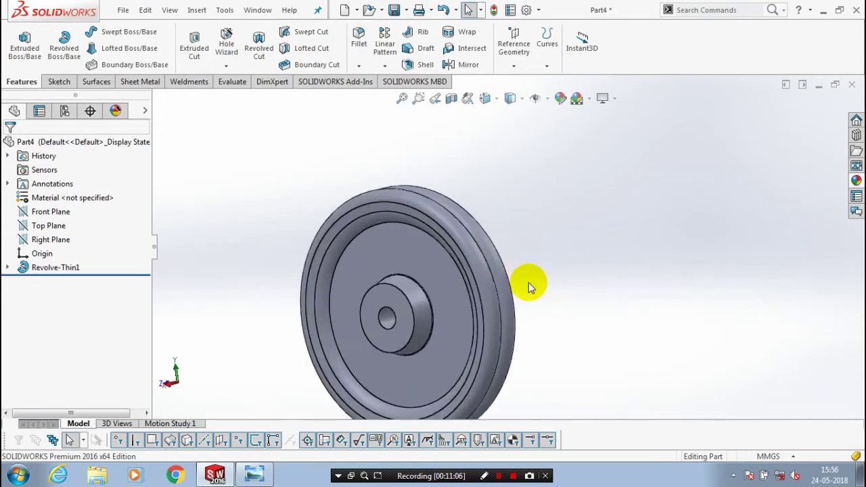
{"action": "scroll", "coordinate": [530, 288], "scroll_direction": "up", "scroll_amount": 2}
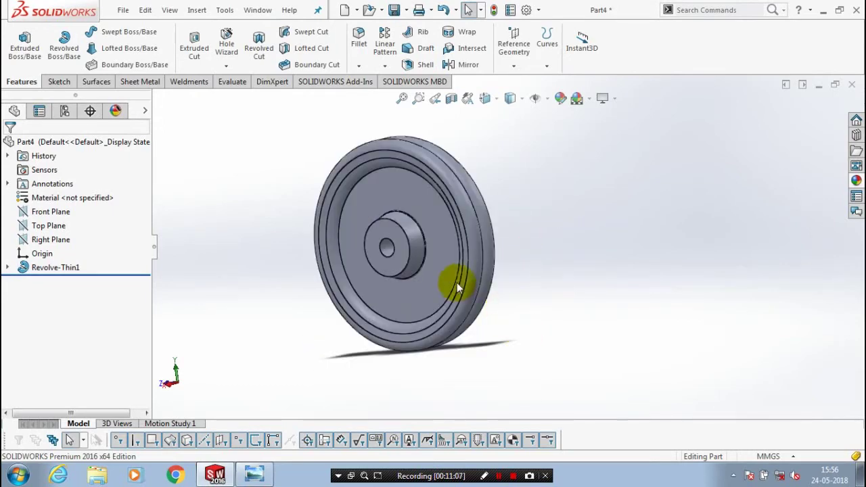
{"action": "left_click", "coordinate": [66, 269]}
{"action": "right_click", "coordinate": [66, 268]}
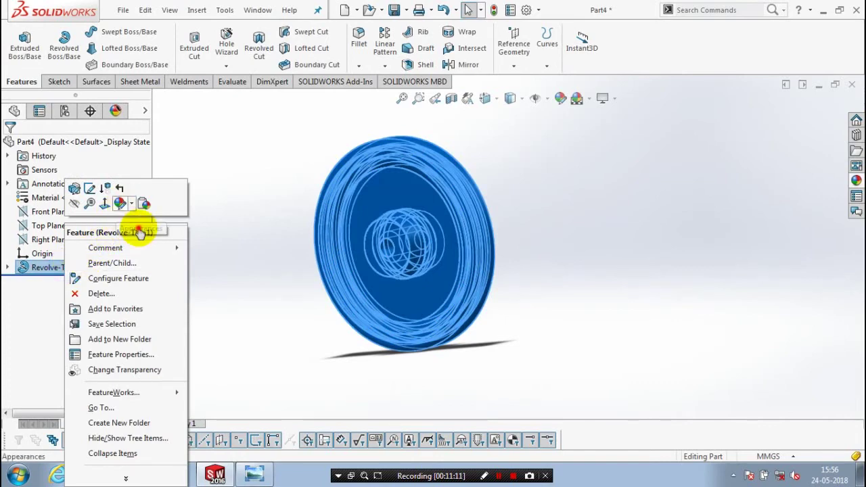
{"action": "left_click", "coordinate": [159, 227]}
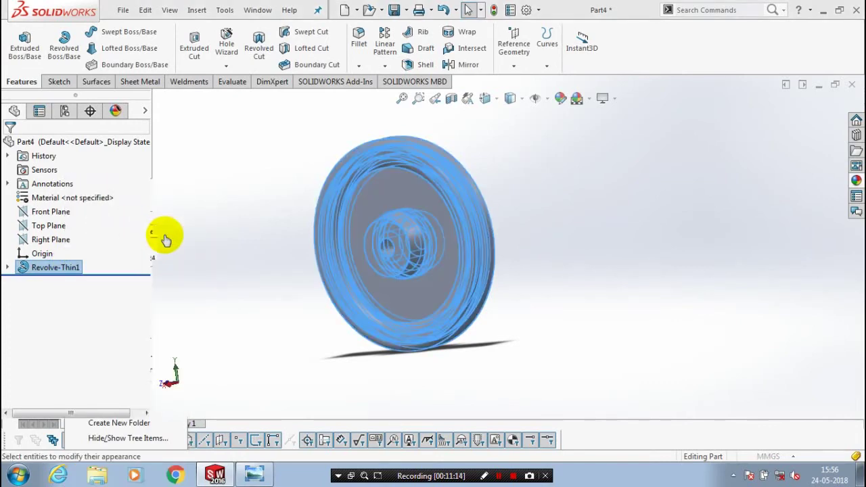
{"action": "left_click_drag", "start_coordinate": [145, 281], "coordinate": [149, 305]}
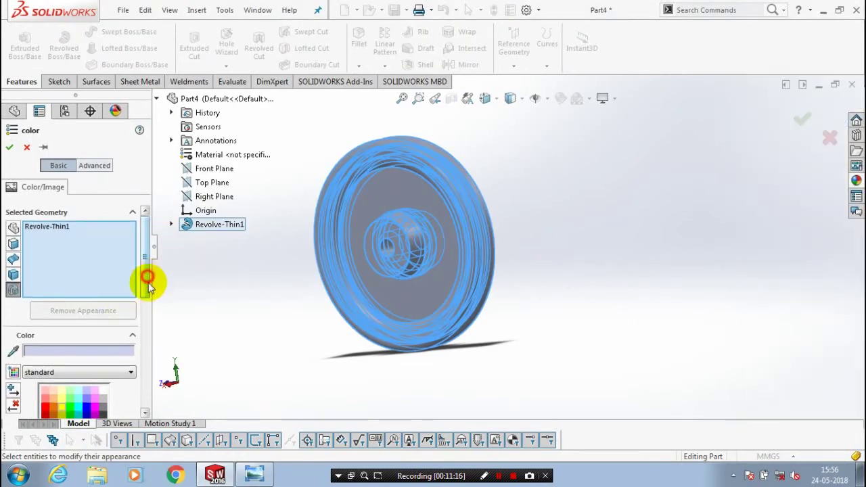
{"action": "left_click", "coordinate": [80, 357]}
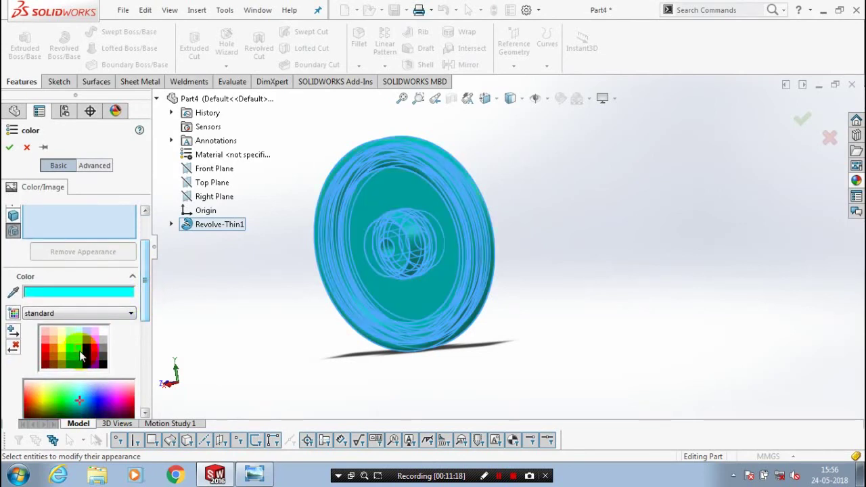
{"action": "left_click", "coordinate": [10, 146]}
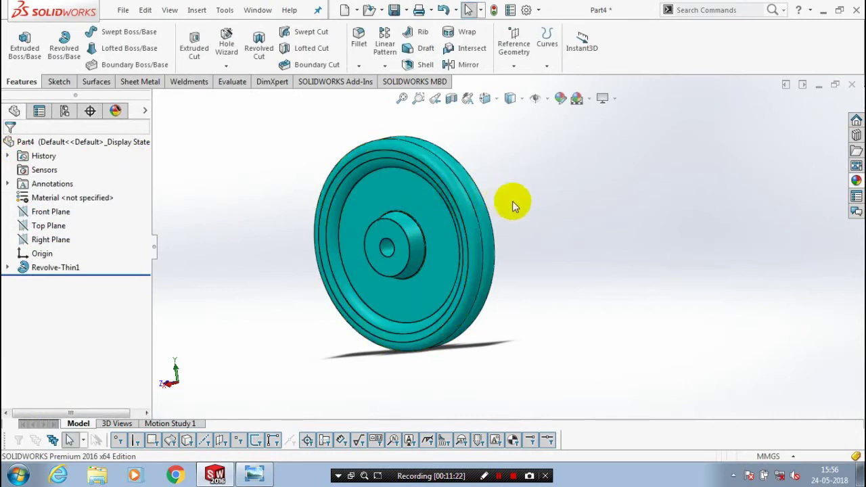
- Switch the pulley display to Shaded without edges
{"action": "left_click", "coordinate": [511, 99]}
{"action": "left_click", "coordinate": [513, 129]}
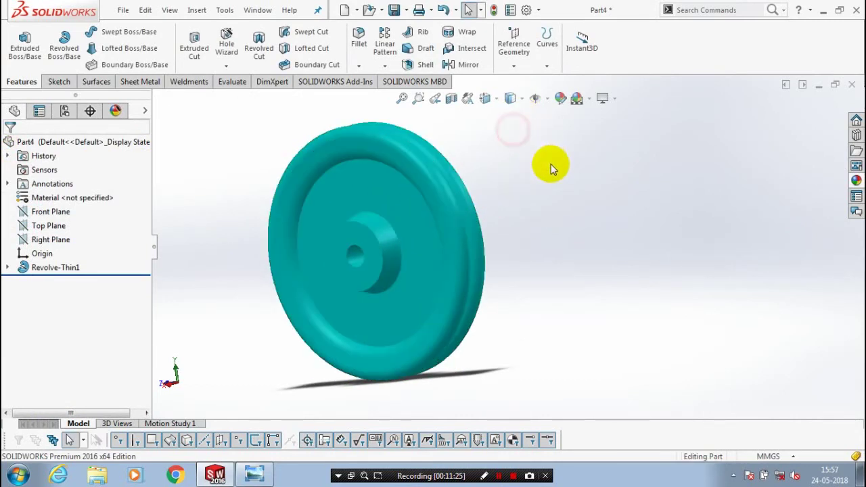
{"action": "mouse_move", "coordinate": [518, 271]}
{"action": "middle_mouse_down"}
{"action": "mouse_move", "coordinate": [416, 308]}
{"action": "mouse_move", "coordinate": [442, 187]}
{"action": "mouse_move", "coordinate": [396, 184]}
{"action": "middle_mouse_up"}
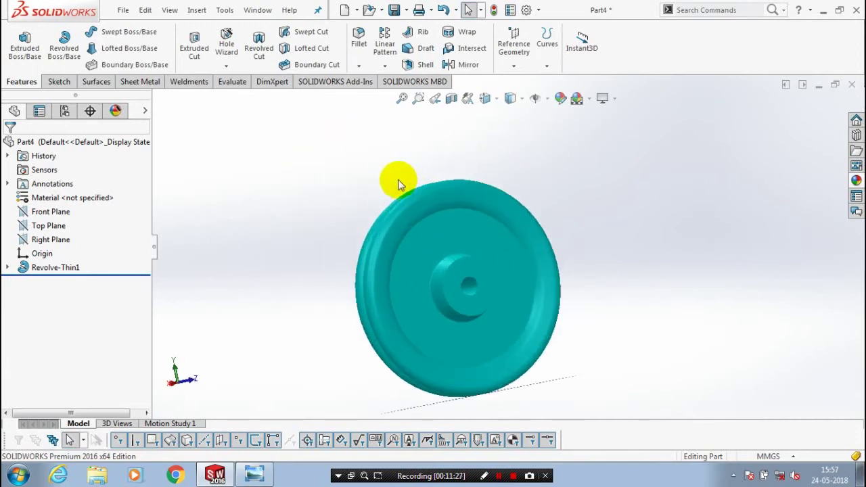
- Section the pulley at the Front Plane and view the cut face straight on
{"action": "left_click", "coordinate": [56, 211]}
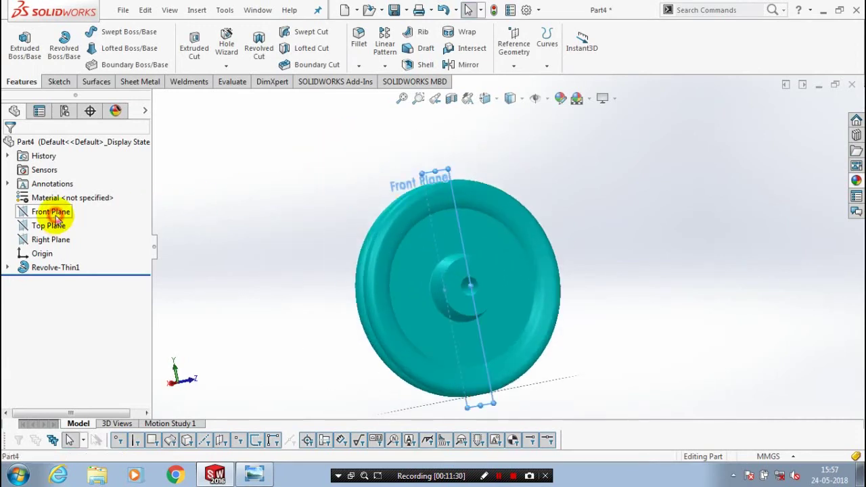
{"action": "left_click", "coordinate": [452, 100]}
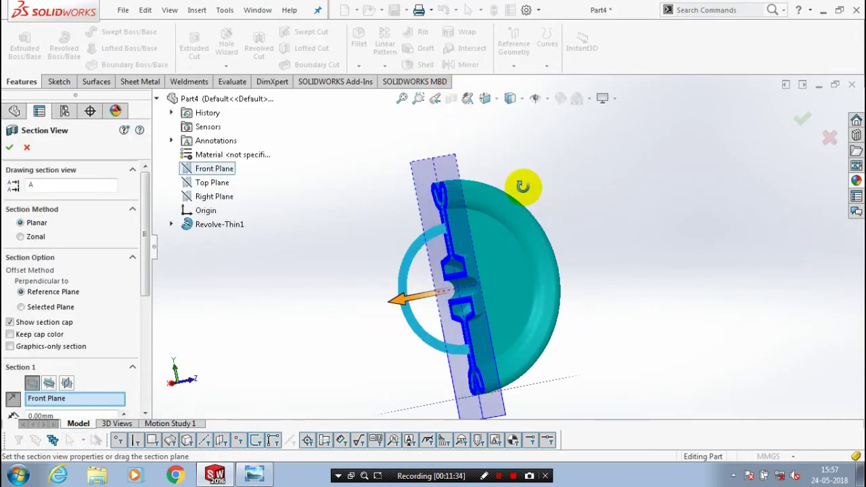
{"action": "middle_click_drag", "start_coordinate": [522, 186], "coordinate": [518, 195]}
{"action": "key", "text": "space"}
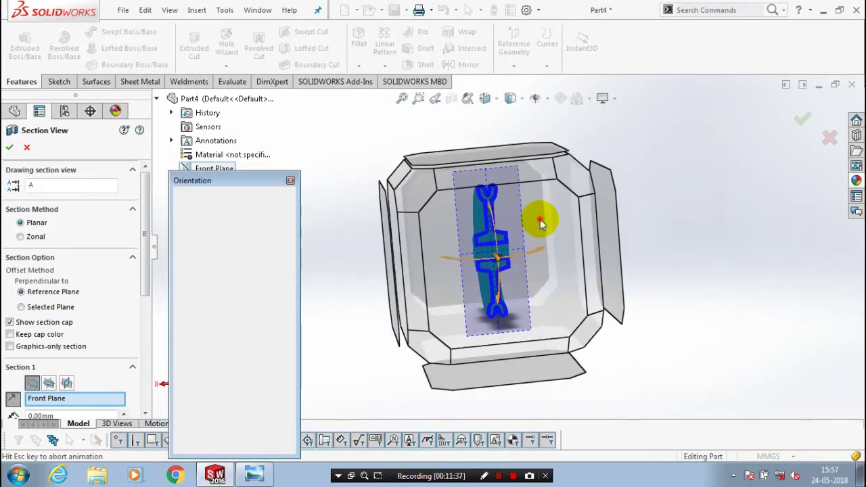
{"action": "left_click", "coordinate": [540, 221]}
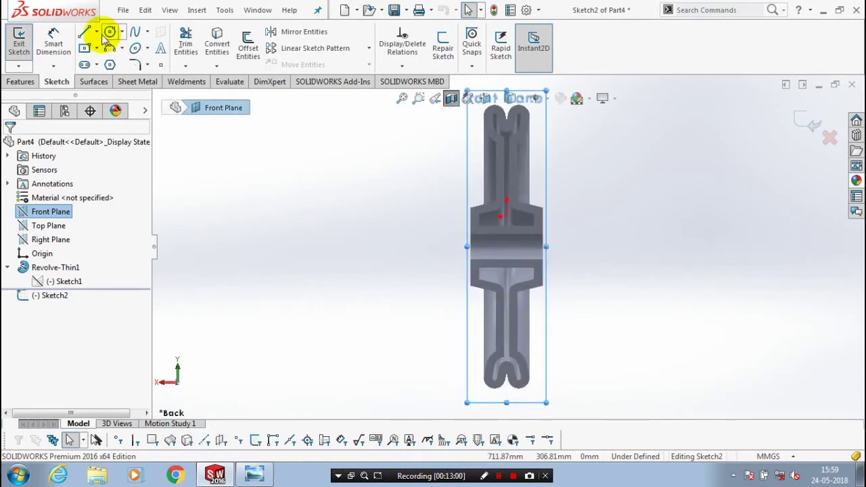
- Draw an angled centerline from above the hub down to the pulley's centre
{"action": "left_click", "coordinate": [96, 32]}
{"action": "left_click", "coordinate": [106, 62]}
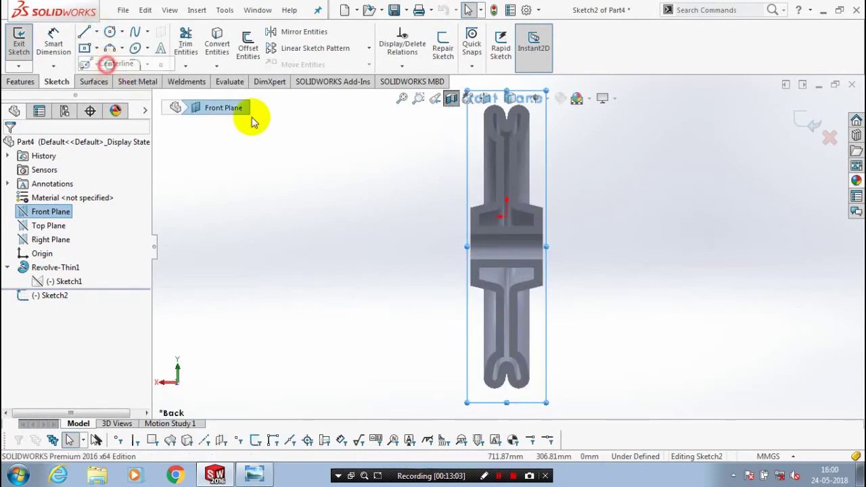
{"action": "left_click", "coordinate": [460, 176]}
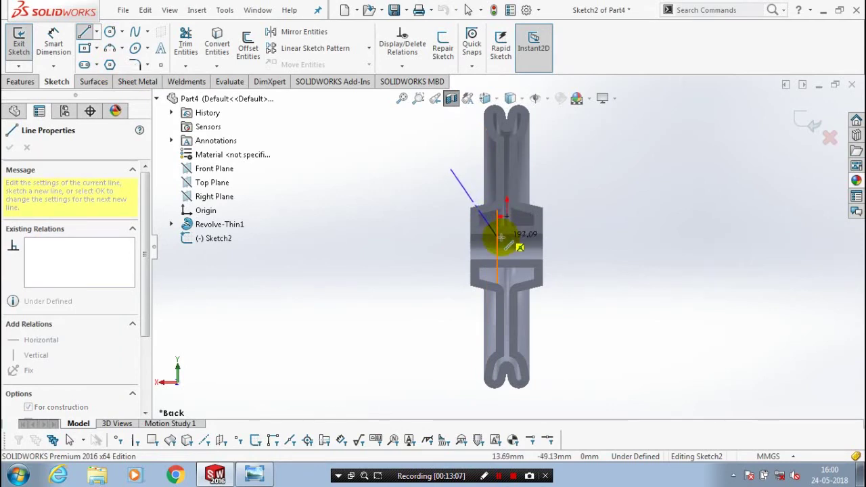
{"action": "double_click", "coordinate": [504, 237]}
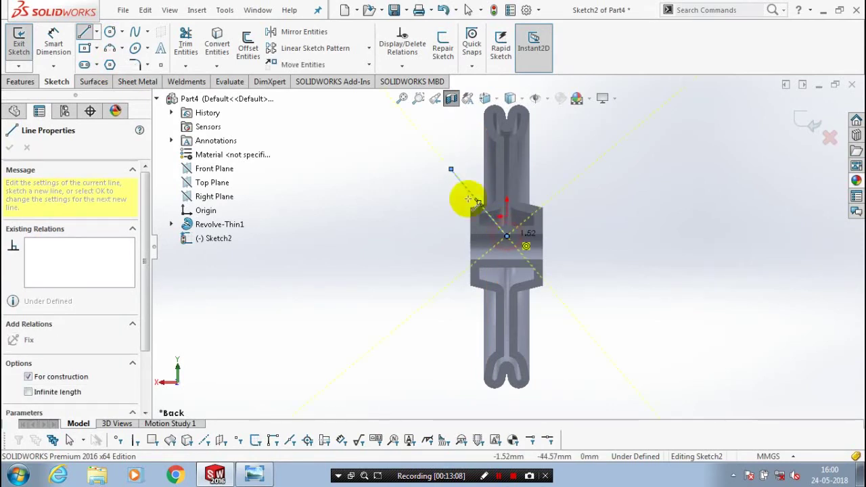
{"action": "key", "text": "Escape"}
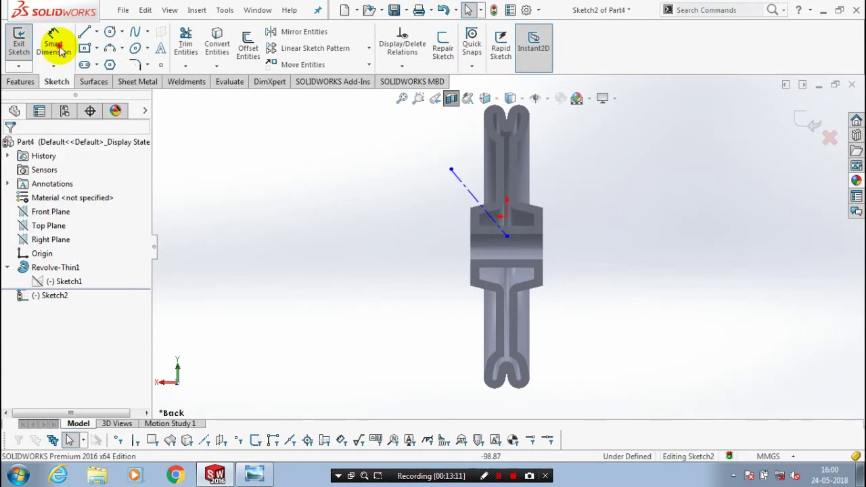
- Dimension the centerline at 30° from the vertical line and exit the sketch
{"action": "left_click", "coordinate": [58, 49]}
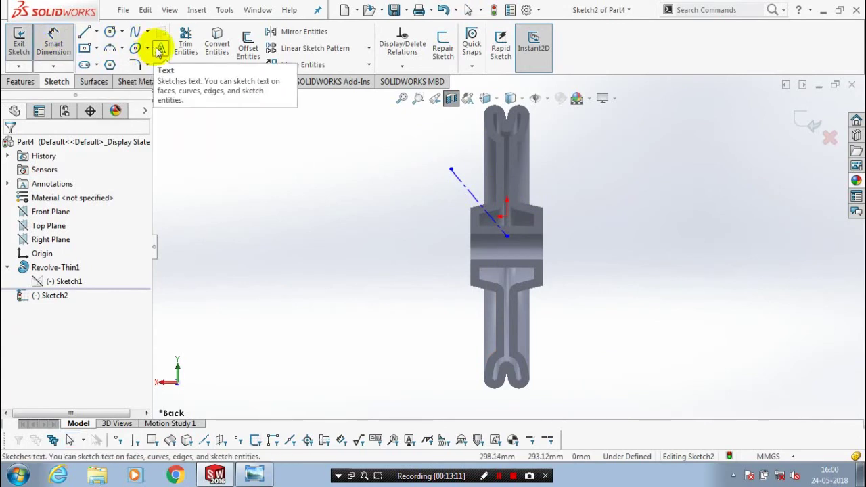
{"action": "left_click", "coordinate": [437, 153]}
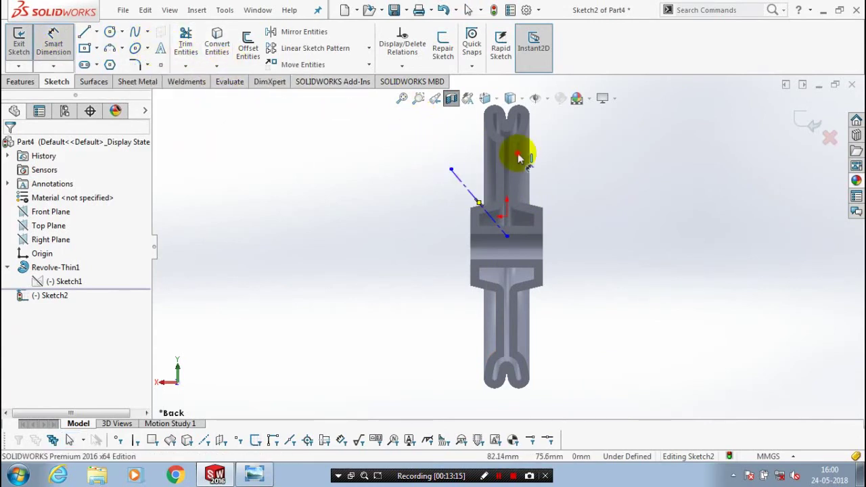
{"action": "left_click", "coordinate": [518, 157]}
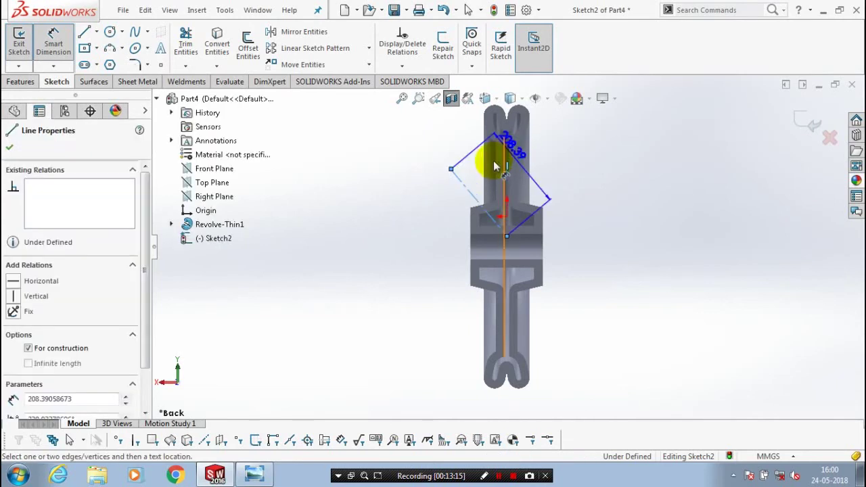
{"action": "key", "text": "Escape"}
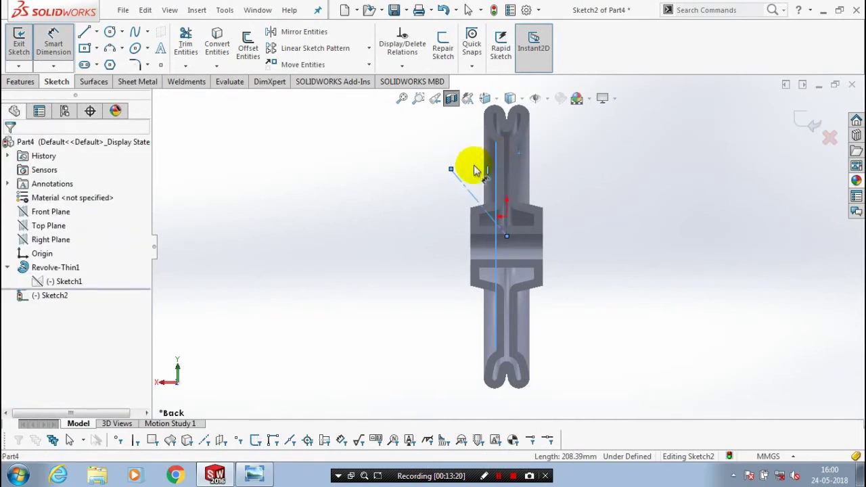
{"action": "left_click", "coordinate": [500, 162]}
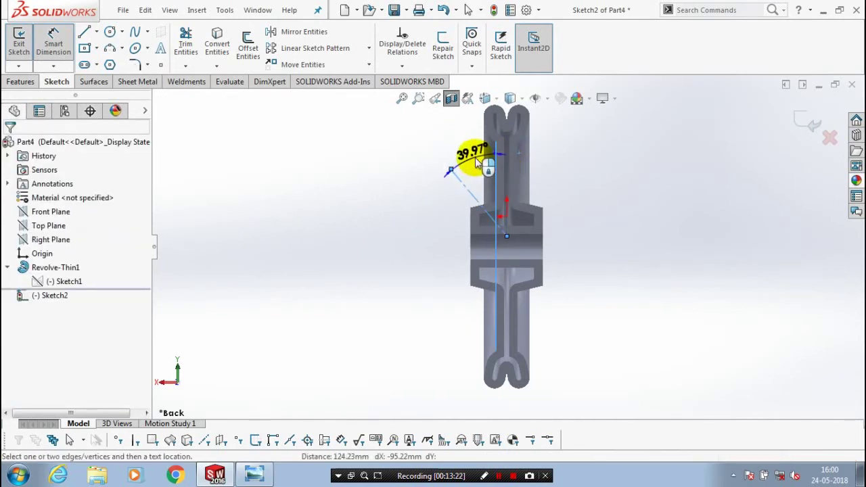
{"action": "left_click", "coordinate": [473, 152]}
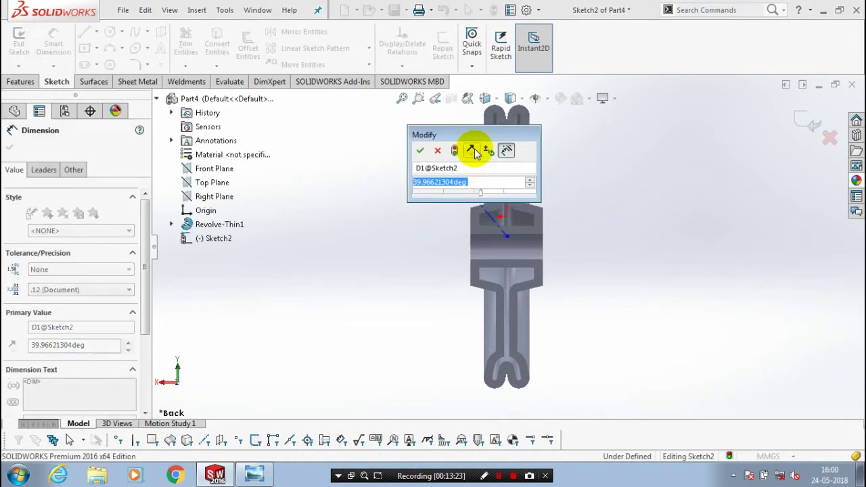
{"action": "type", "text": "30"}
{"action": "key", "text": "Return"}
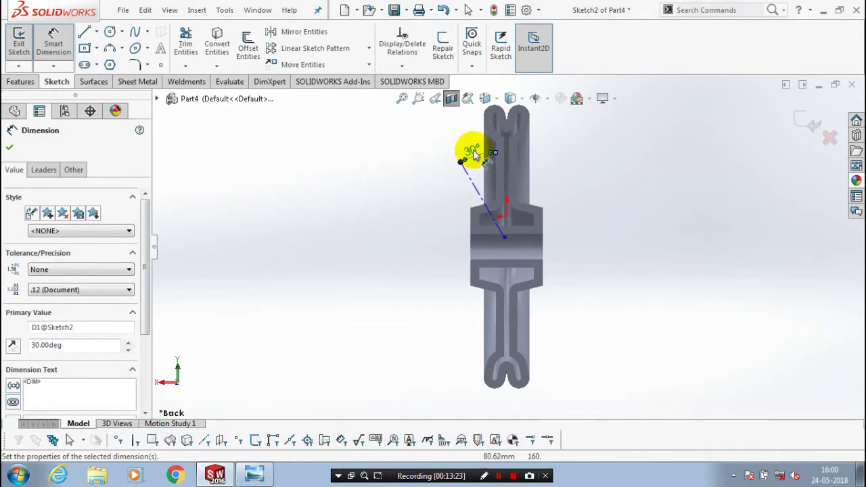
{"action": "left_click", "coordinate": [10, 147]}
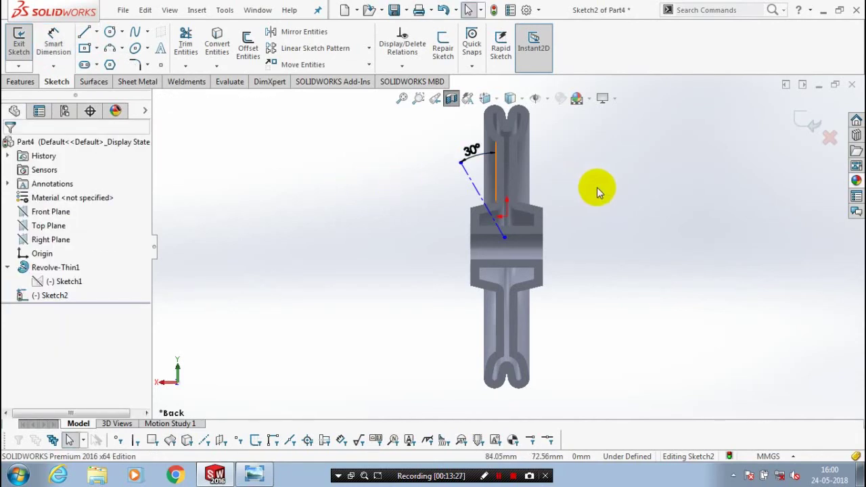
{"action": "left_click", "coordinate": [805, 120]}
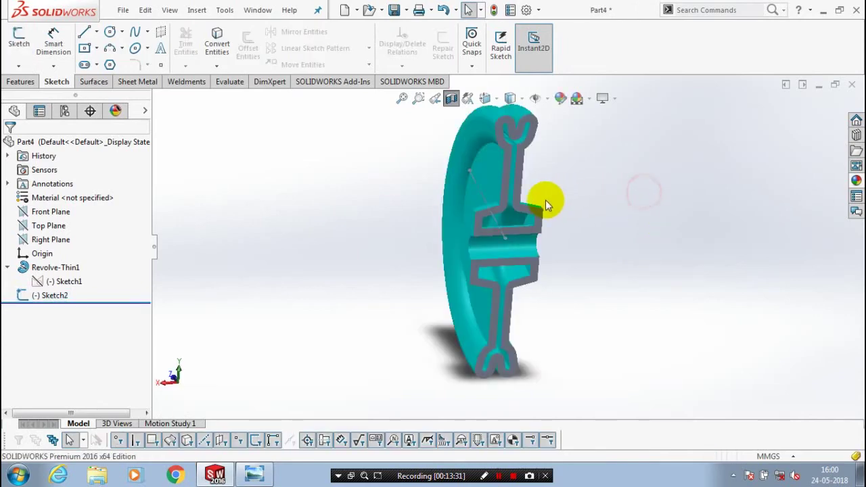
{"action": "scroll", "coordinate": [546, 199], "scroll_direction": "down", "scroll_amount": 5}
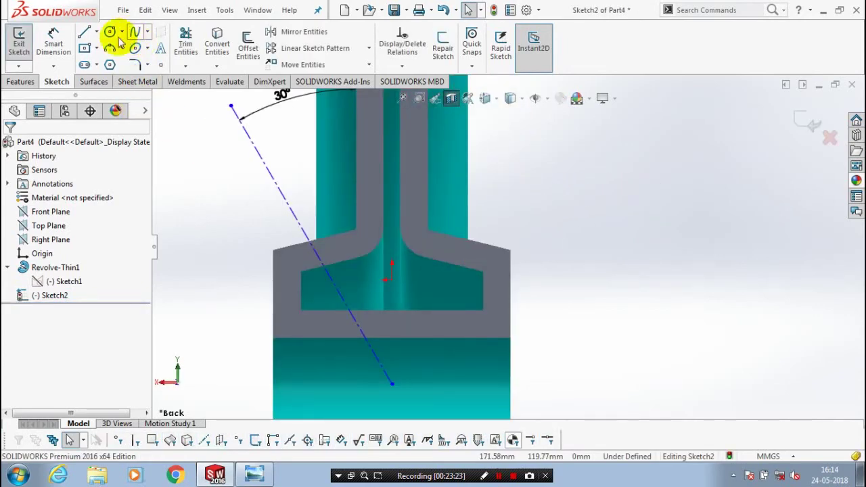
- Draw a closed stepped line outline starting on the angled centerline
{"action": "left_click", "coordinate": [84, 32]}
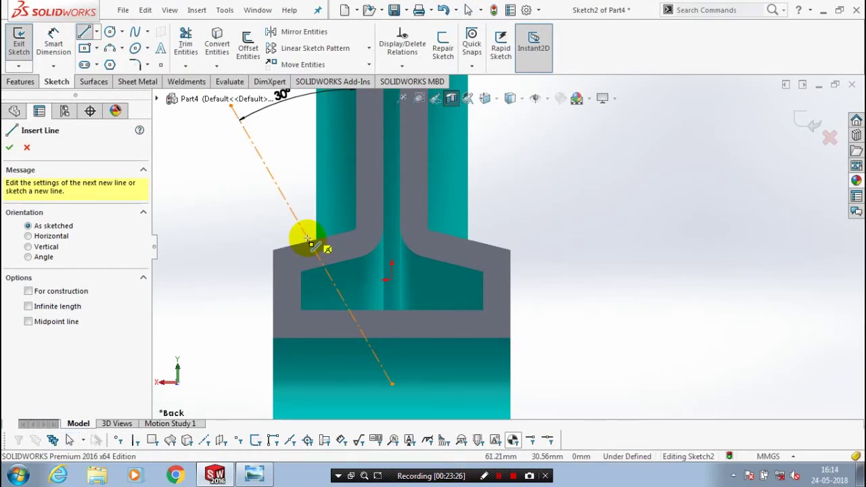
{"action": "left_click", "coordinate": [310, 242]}
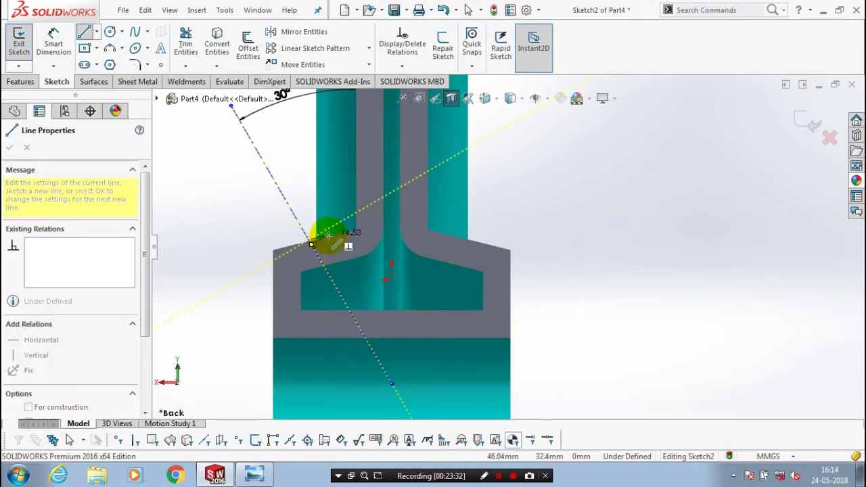
{"action": "left_click", "coordinate": [327, 235]}
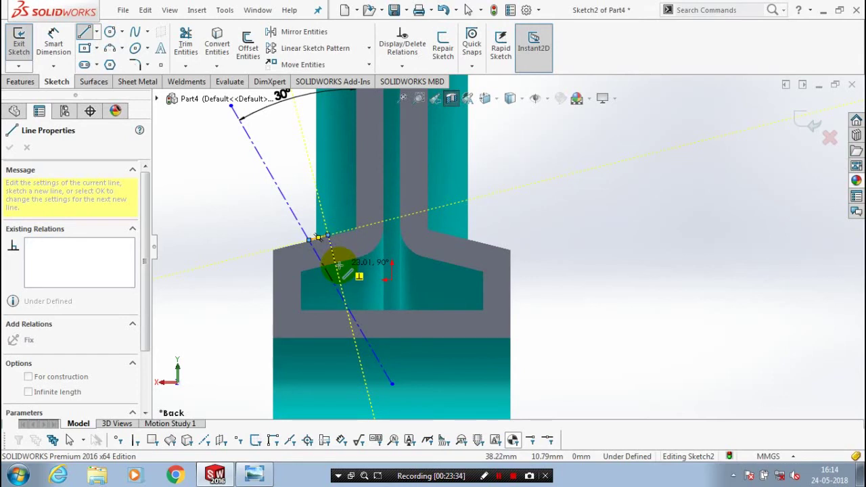
{"action": "left_click", "coordinate": [347, 270]}
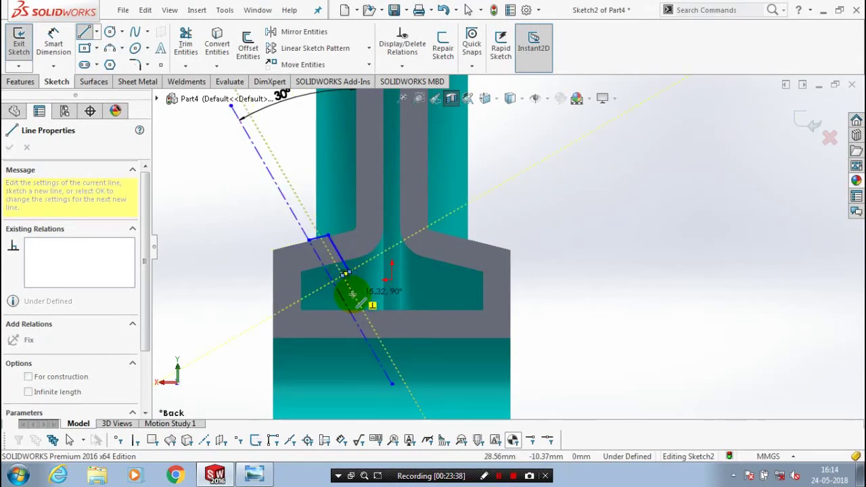
{"action": "left_click", "coordinate": [352, 294]}
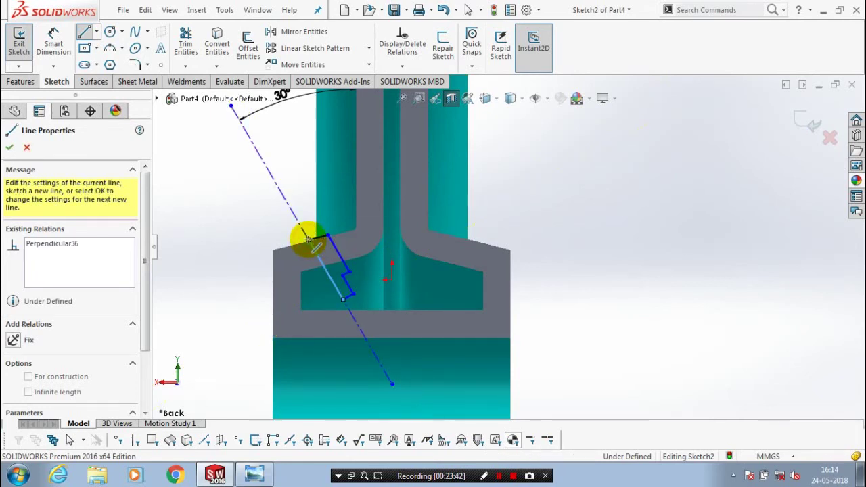
{"action": "double_click", "coordinate": [308, 239]}
{"action": "scroll", "coordinate": [304, 223], "scroll_direction": "down", "scroll_amount": 3}
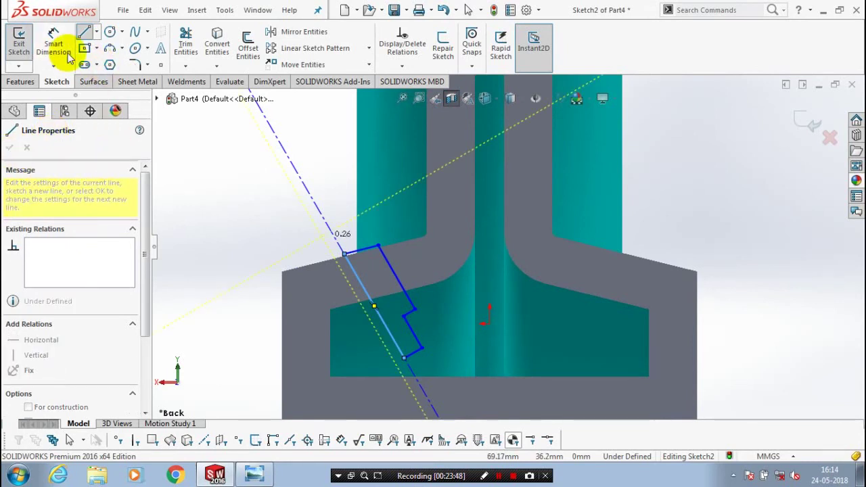
{"action": "key", "text": "Escape"}
- Dimension the outline's diagonal line, keeping its 26.50 length
{"action": "left_click", "coordinate": [387, 262]}
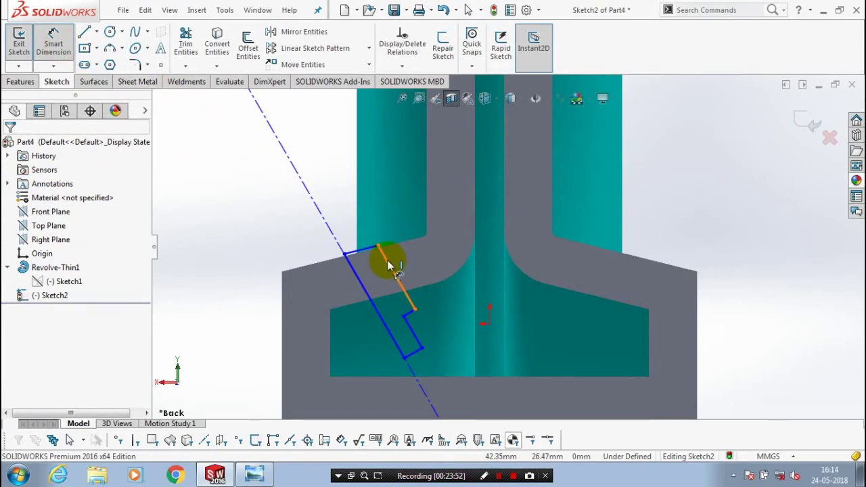
{"action": "key", "text": "d"}
{"action": "left_click", "coordinate": [420, 261]}
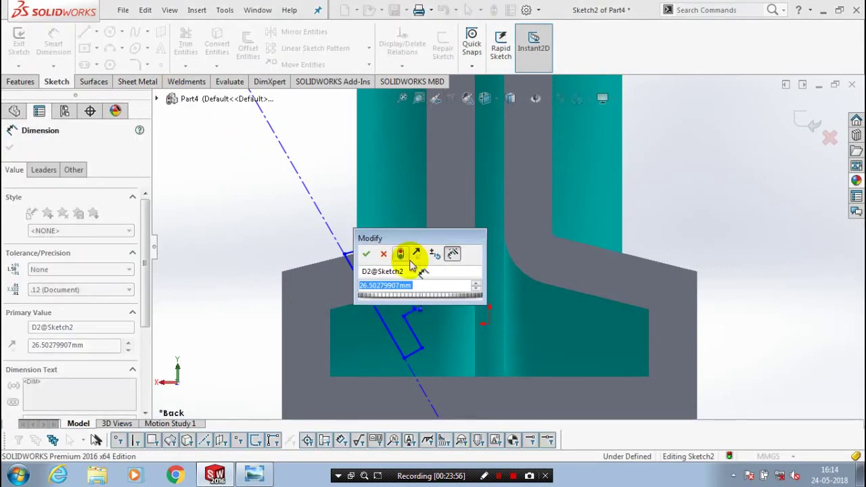
{"action": "key", "text": "Return"}
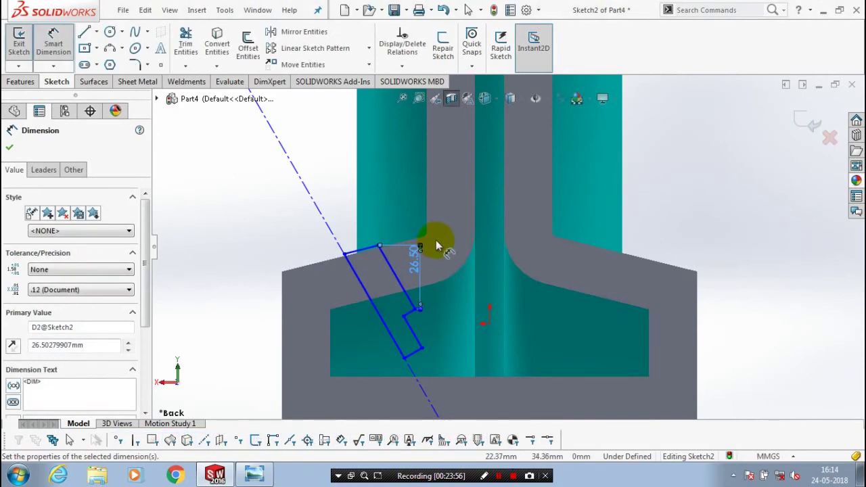
{"action": "key", "text": "Escape"}
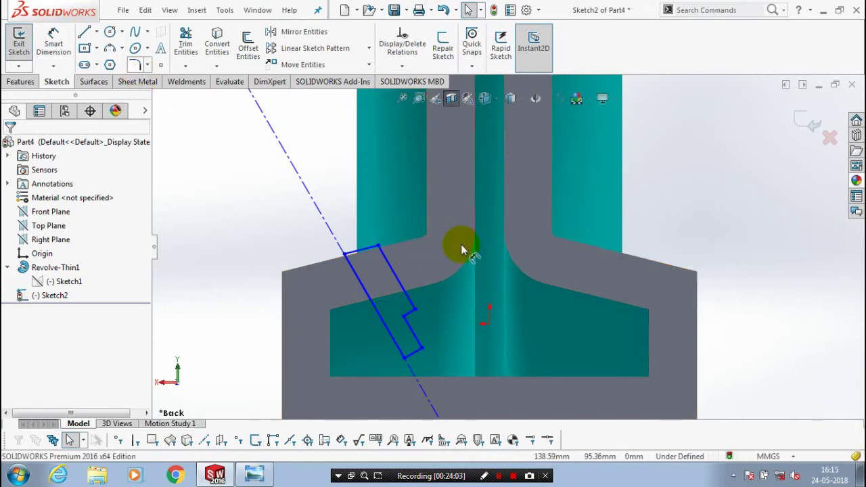
- Set the outline's width dimension to 10 mm
{"action": "left_click", "coordinate": [394, 274]}
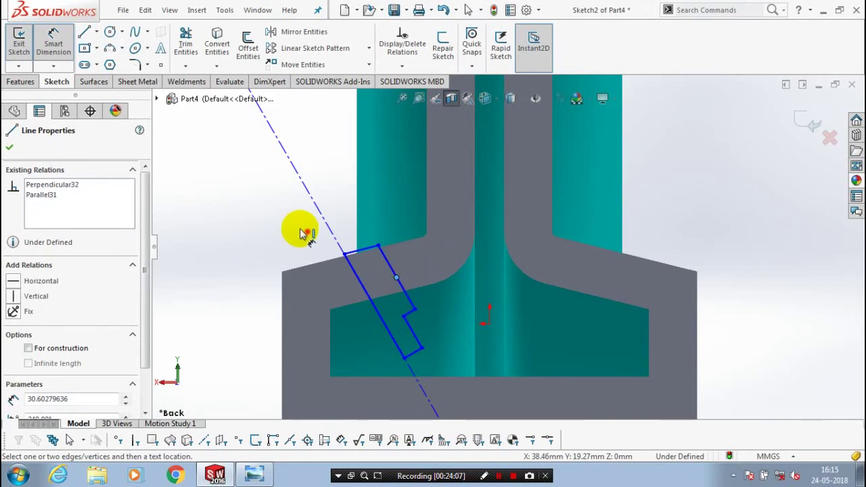
{"action": "left_click", "coordinate": [14, 110]}
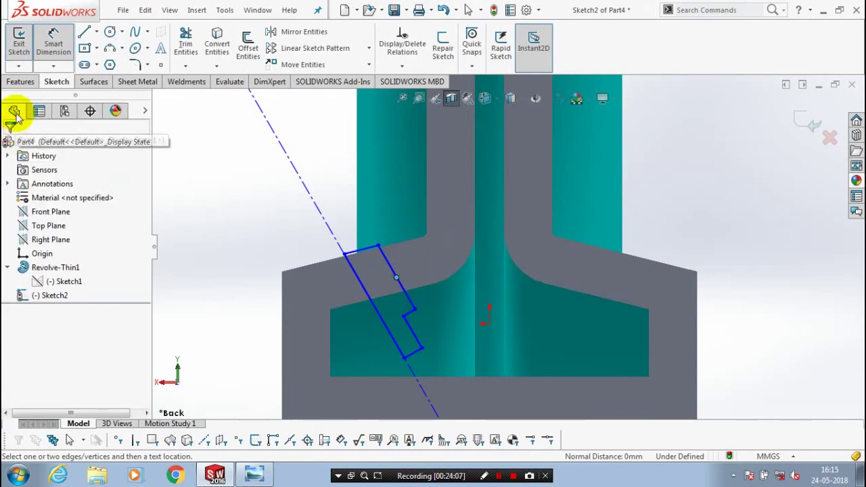
{"action": "left_click", "coordinate": [50, 54]}
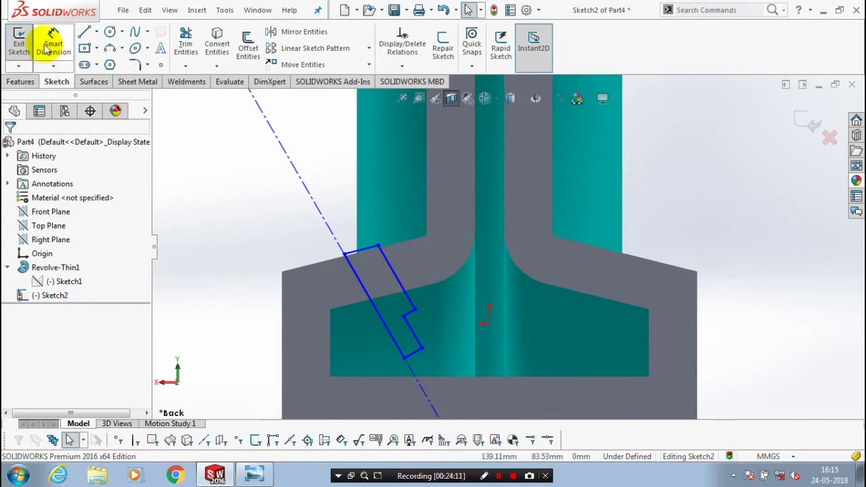
{"action": "left_click", "coordinate": [387, 257]}
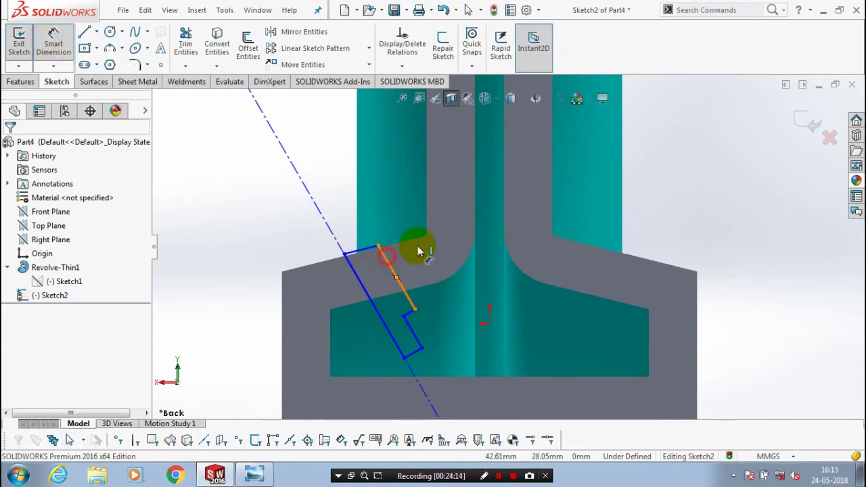
{"action": "left_click_drag", "start_coordinate": [418, 249], "coordinate": [447, 234]}
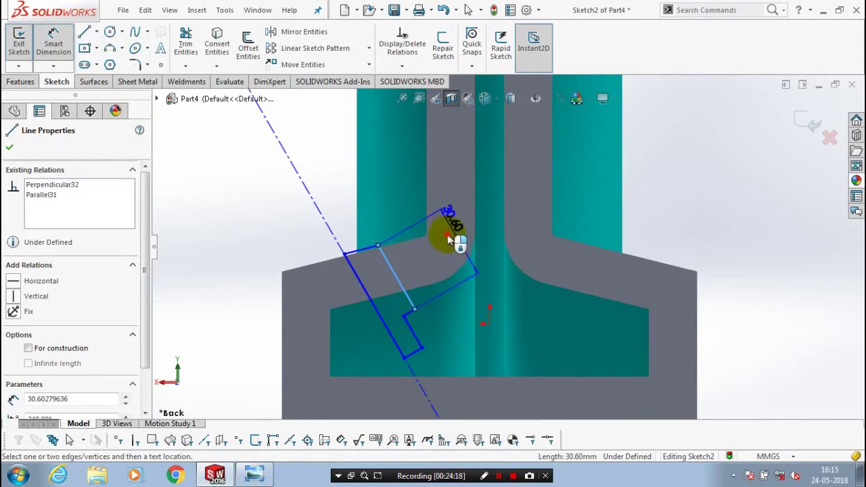
{"action": "left_click", "coordinate": [447, 234]}
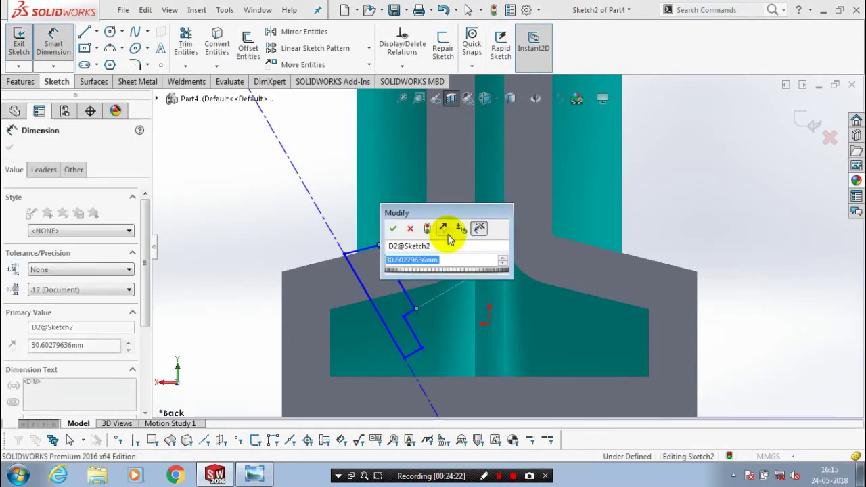
{"action": "type", "text": "10"}
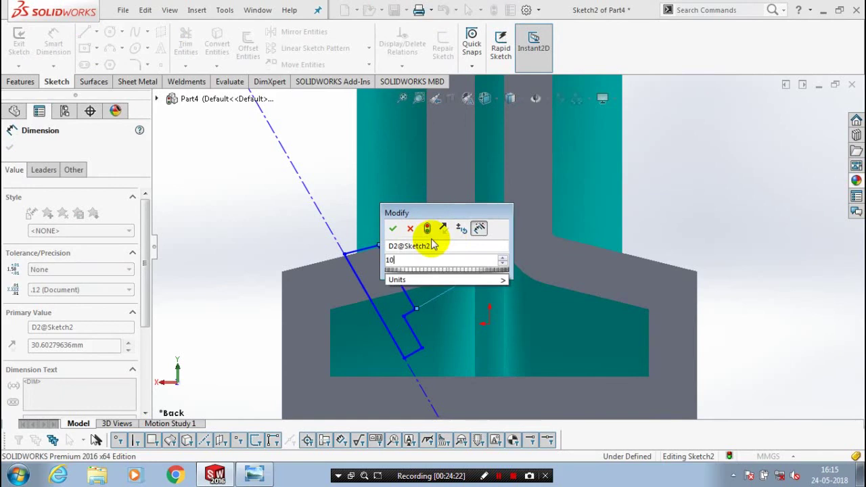
{"action": "key", "text": "Return"}
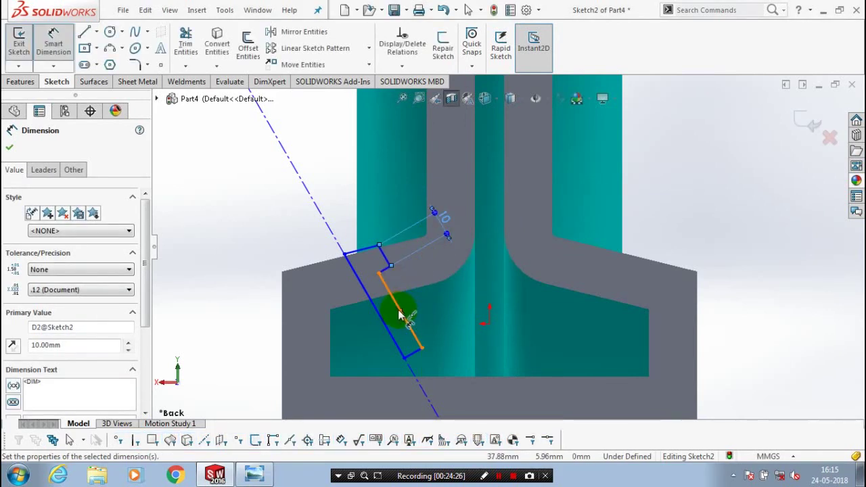
- Dimension the short top edge to 1.5 mm and the short bottom edge to 1 mm
{"action": "left_click", "coordinate": [355, 254]}
{"action": "left_click", "coordinate": [242, 193]}
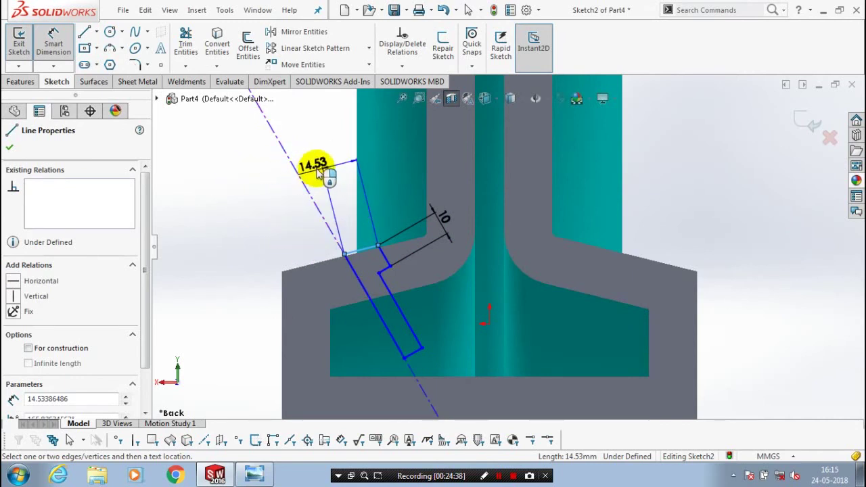
{"action": "left_click", "coordinate": [318, 171]}
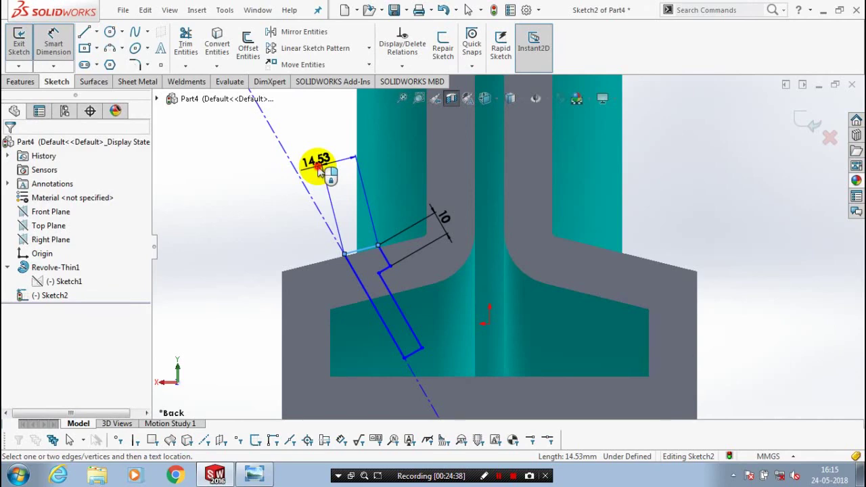
{"action": "type", "text": "1.5"}
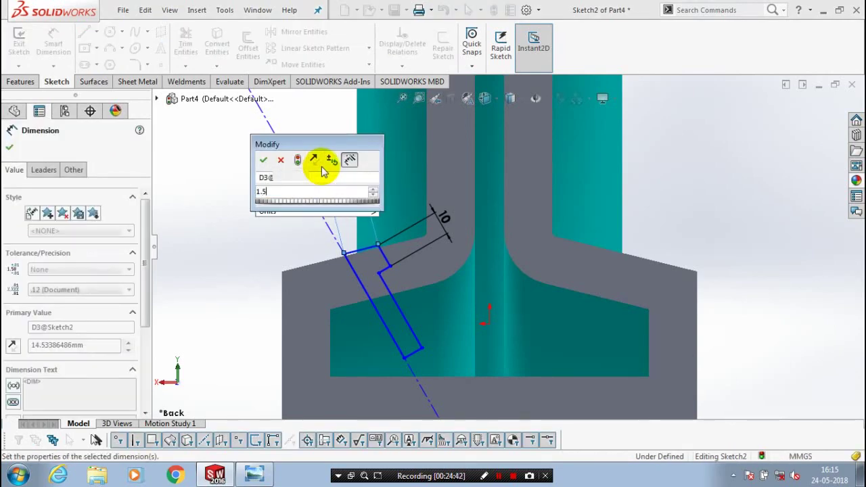
{"action": "key", "text": "Return"}
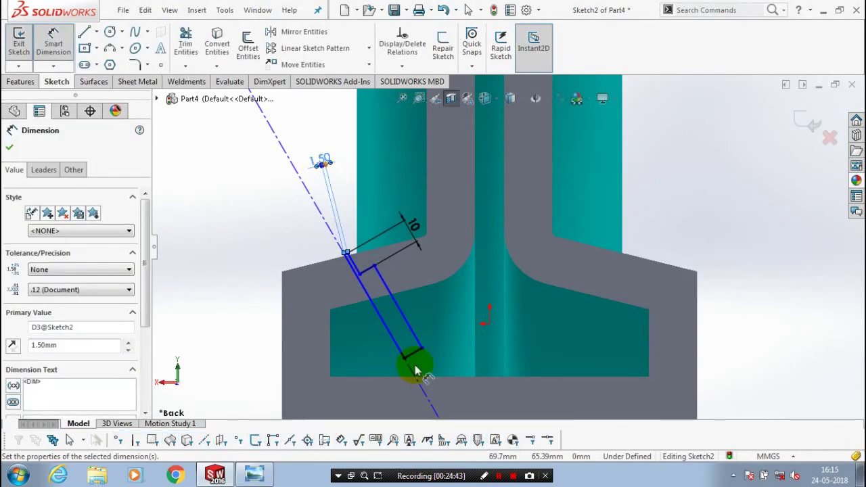
{"action": "left_click", "coordinate": [418, 353]}
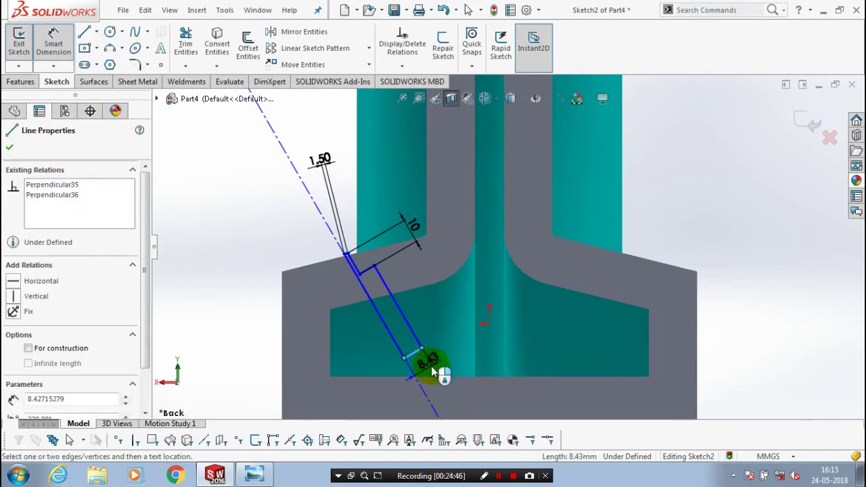
{"action": "left_click", "coordinate": [431, 366]}
{"action": "type", "text": "1"}
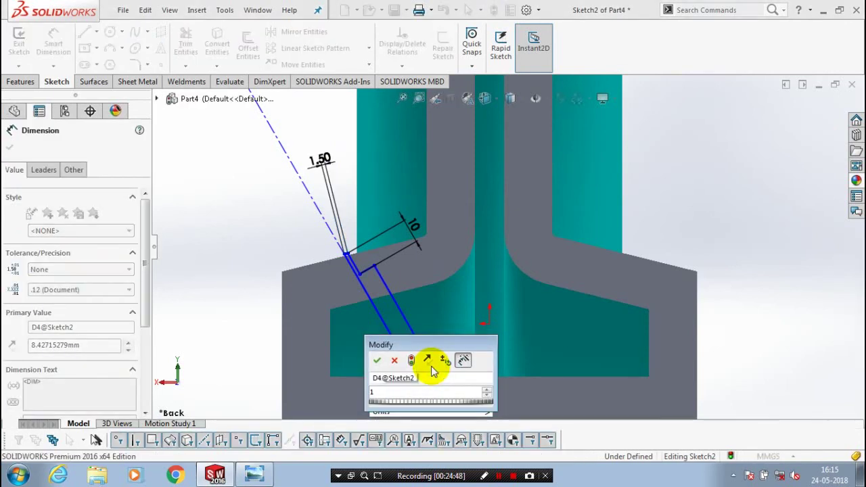
{"action": "key", "text": "Return"}
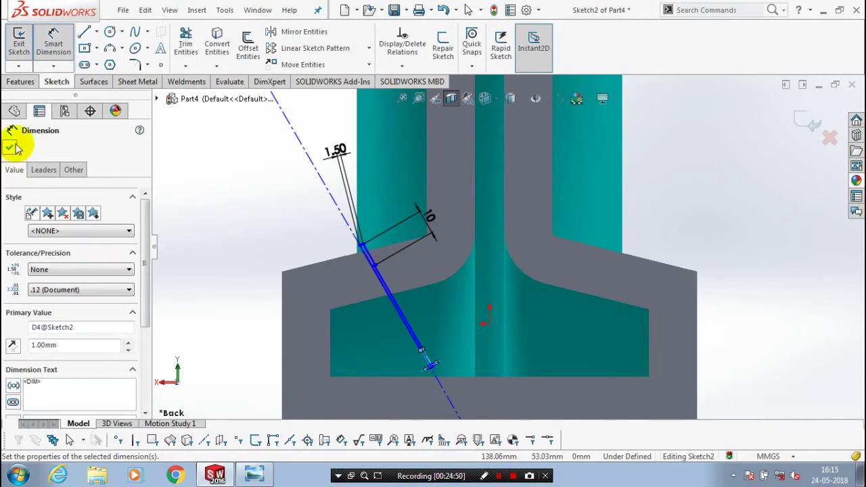
{"action": "left_click", "coordinate": [15, 148]}
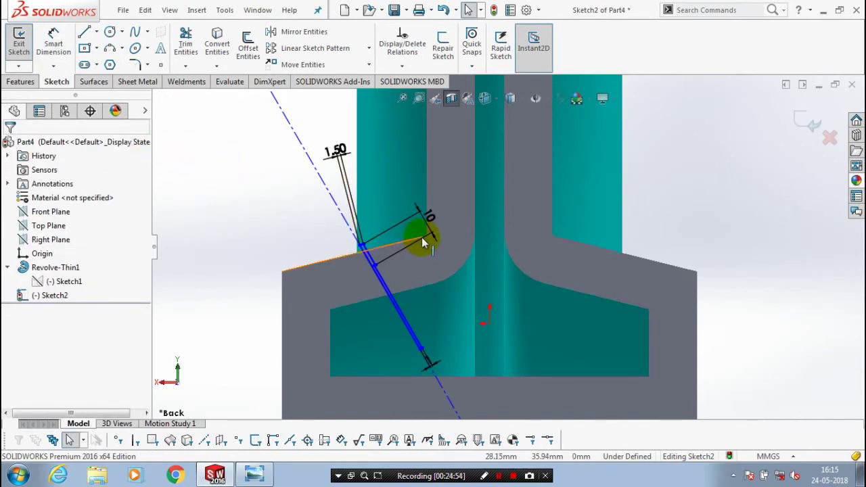
- Add a Horizontal relation to the short line at the profile's top corner
{"action": "scroll", "coordinate": [421, 239], "scroll_direction": "down", "scroll_amount": 2}
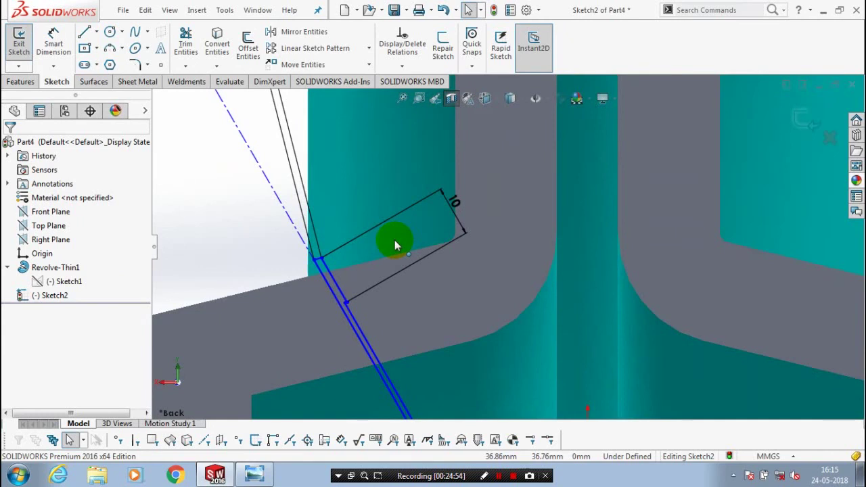
{"action": "scroll", "coordinate": [349, 266], "scroll_direction": "down", "scroll_amount": 2}
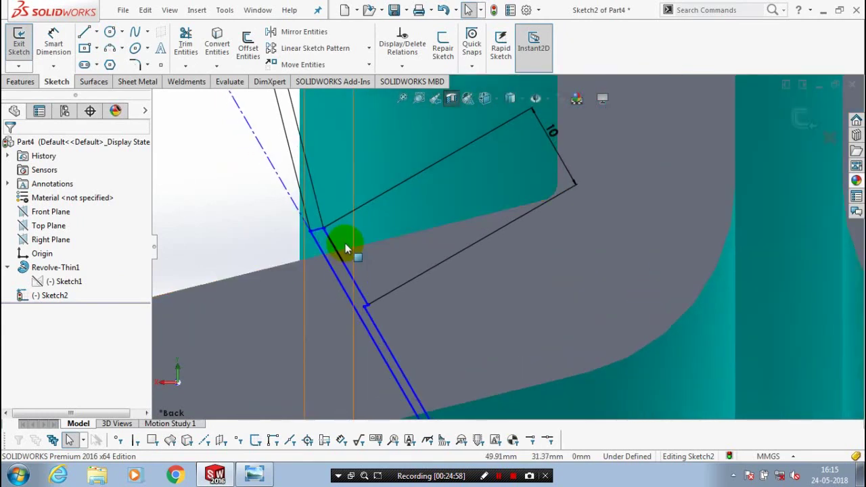
{"action": "left_click_drag", "start_coordinate": [345, 245], "coordinate": [310, 231]}
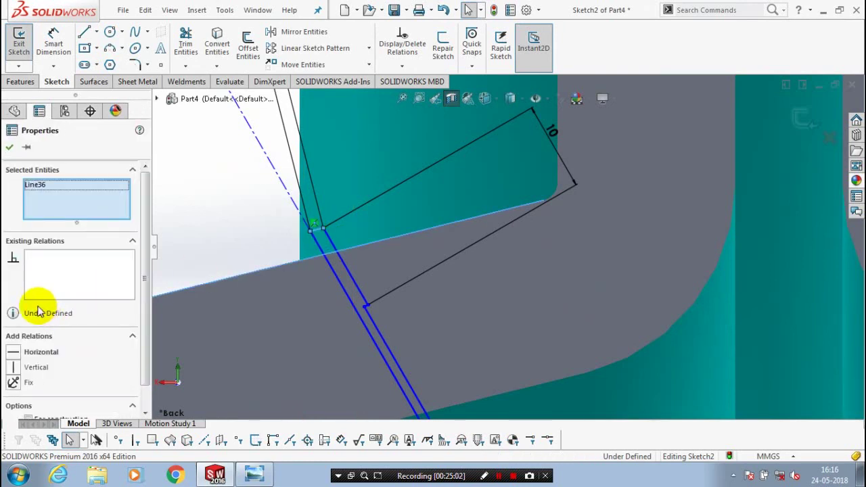
{"action": "left_click", "coordinate": [37, 353]}
{"action": "left_click", "coordinate": [10, 147]}
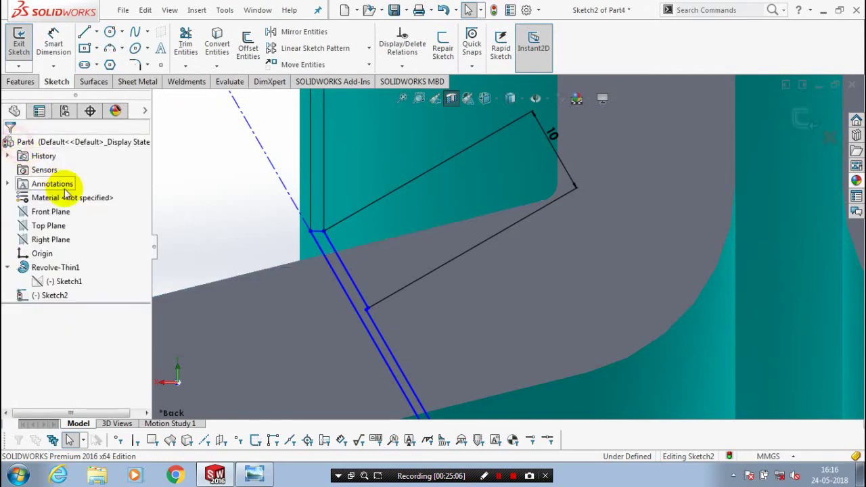
- Move the profile's corner point onto the hub's edge
{"action": "middle_click_drag", "start_coordinate": [372, 241], "coordinate": [378, 249]}
{"action": "left_click", "coordinate": [379, 249]}
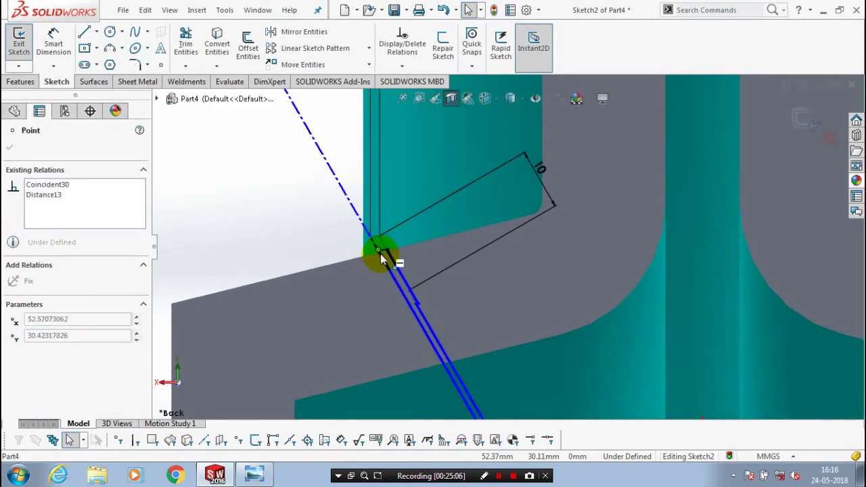
{"action": "scroll", "coordinate": [381, 257], "scroll_direction": "down", "scroll_amount": 3}
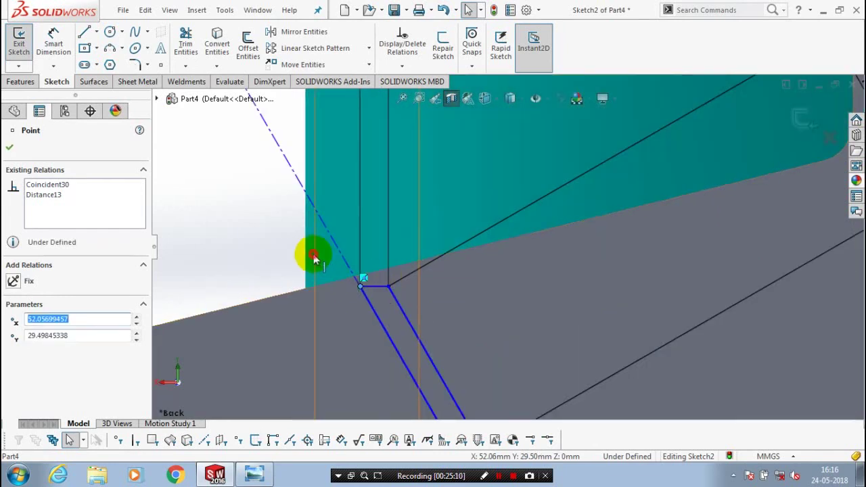
{"action": "key", "text": "Escape"}
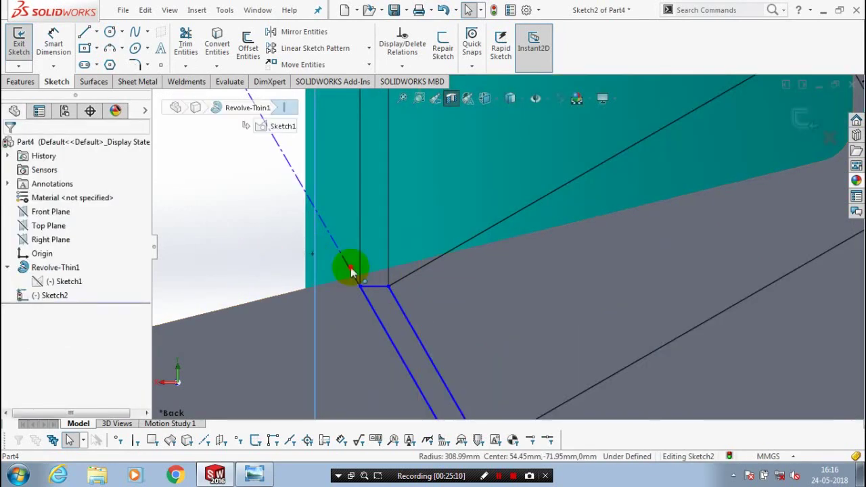
{"action": "left_click", "coordinate": [351, 271]}
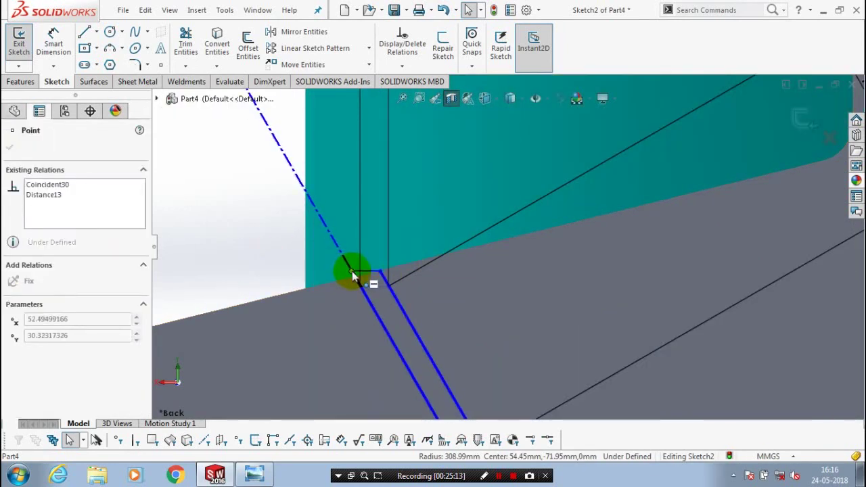
{"action": "left_click", "coordinate": [352, 270]}
{"action": "key", "text": "Escape"}
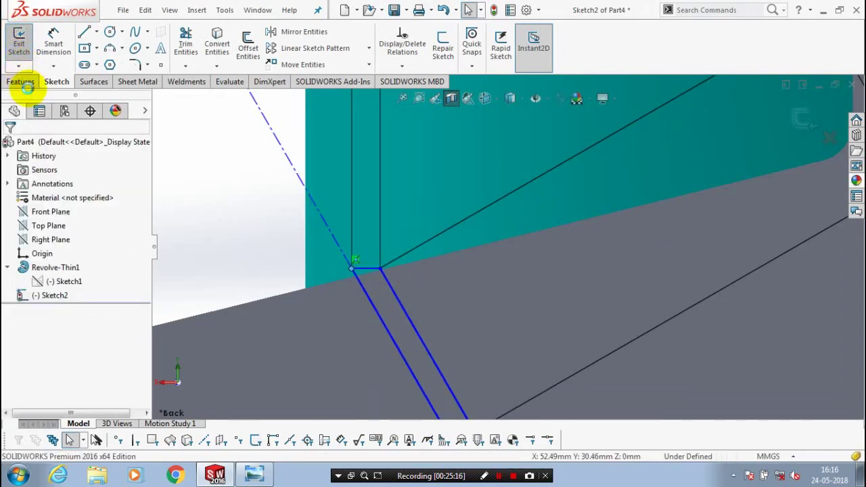
- Revolved-cut the Sketch2 strip 360° around Line1 to create Cut-Revolve2
{"action": "left_click", "coordinate": [23, 82]}
{"action": "left_click", "coordinate": [64, 47]}
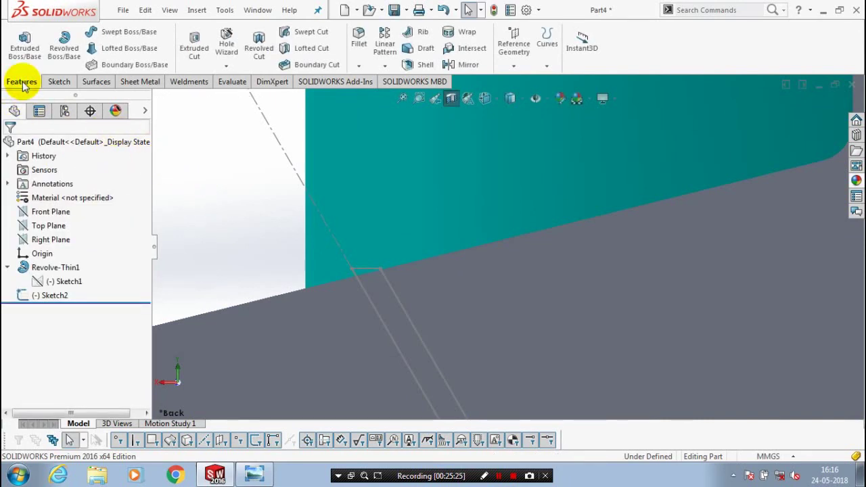
{"action": "left_click", "coordinate": [63, 47]}
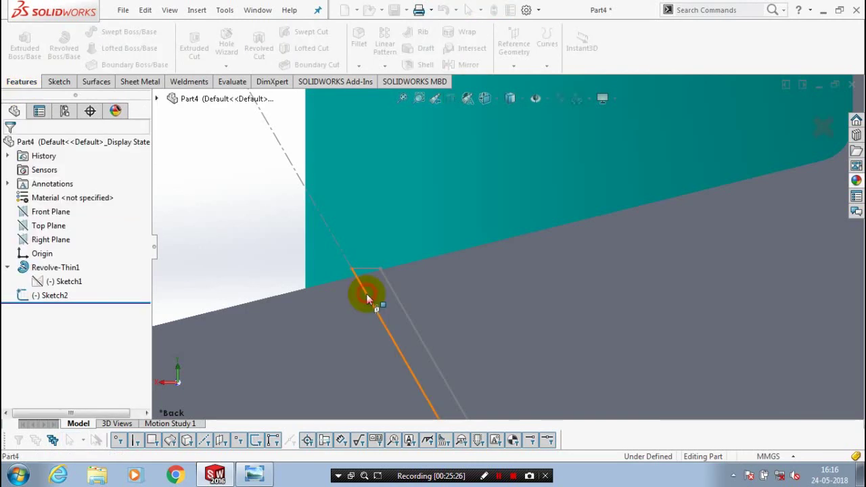
{"action": "left_click", "coordinate": [367, 293]}
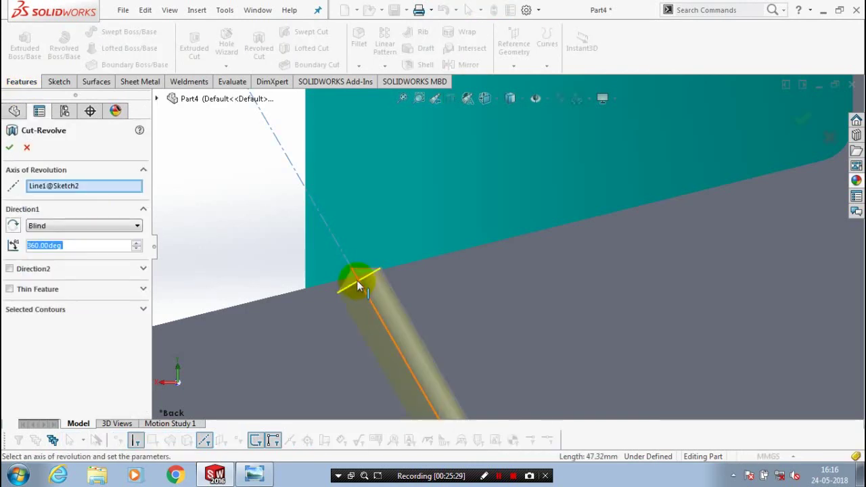
{"action": "left_click", "coordinate": [10, 148]}
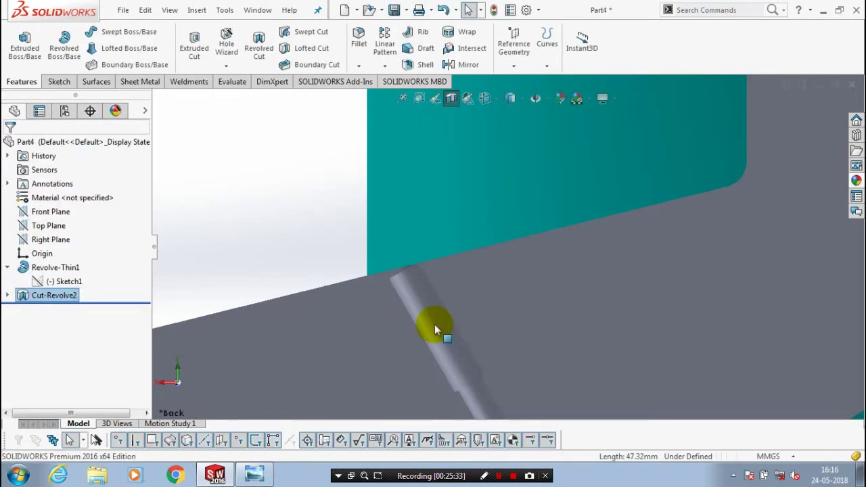
{"action": "middle_click_drag", "start_coordinate": [434, 329], "coordinate": [401, 276]}
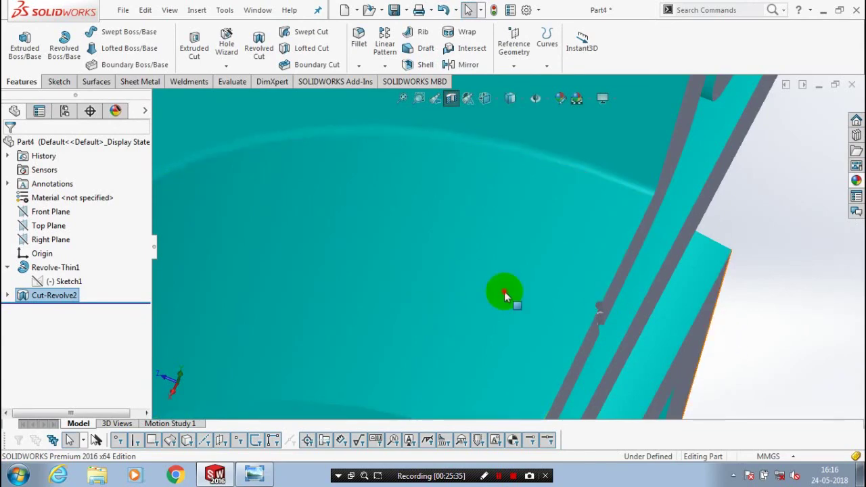
{"action": "mouse_move", "coordinate": [504, 294]}
{"action": "middle_mouse_down"}
{"action": "mouse_move", "coordinate": [456, 284]}
{"action": "mouse_move", "coordinate": [497, 338]}
{"action": "mouse_move", "coordinate": [504, 285]}
{"action": "middle_mouse_up"}
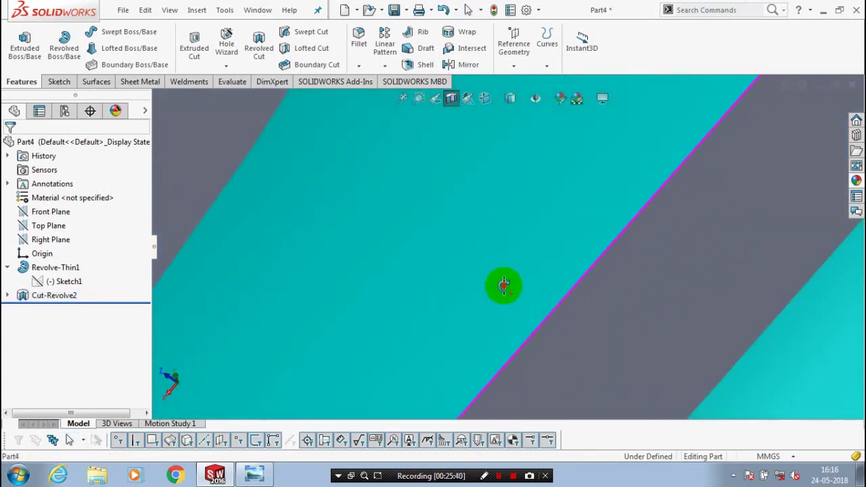
{"action": "left_click", "coordinate": [504, 286]}
{"action": "scroll", "coordinate": [504, 286], "scroll_direction": "up", "scroll_amount": 3}
{"action": "scroll", "coordinate": [504, 287], "scroll_direction": "up", "scroll_amount": 2}
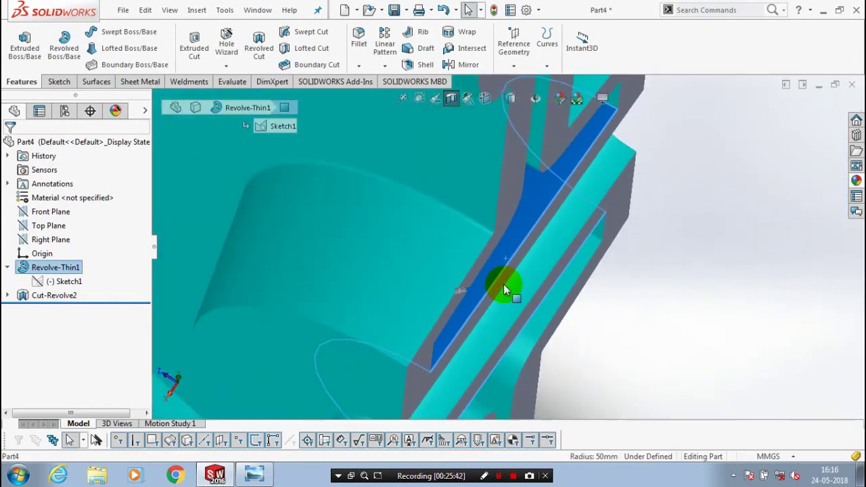
{"action": "scroll", "coordinate": [504, 290], "scroll_direction": "up", "scroll_amount": 2}
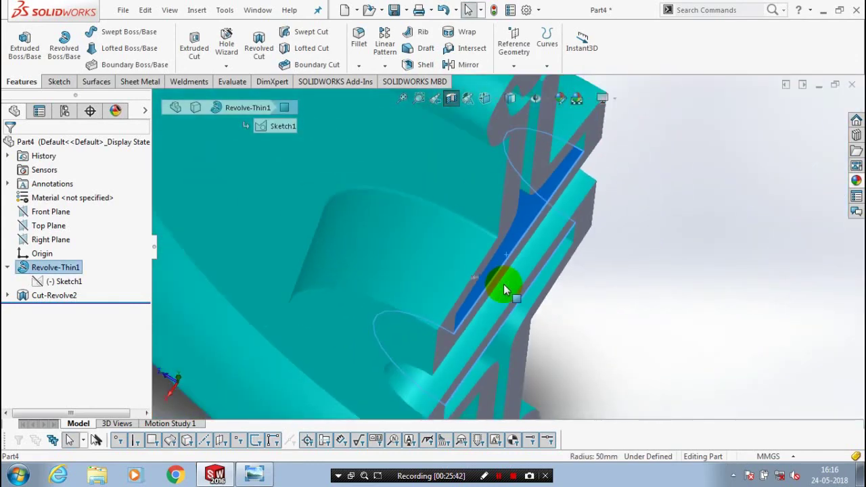
{"action": "left_click", "coordinate": [446, 100]}
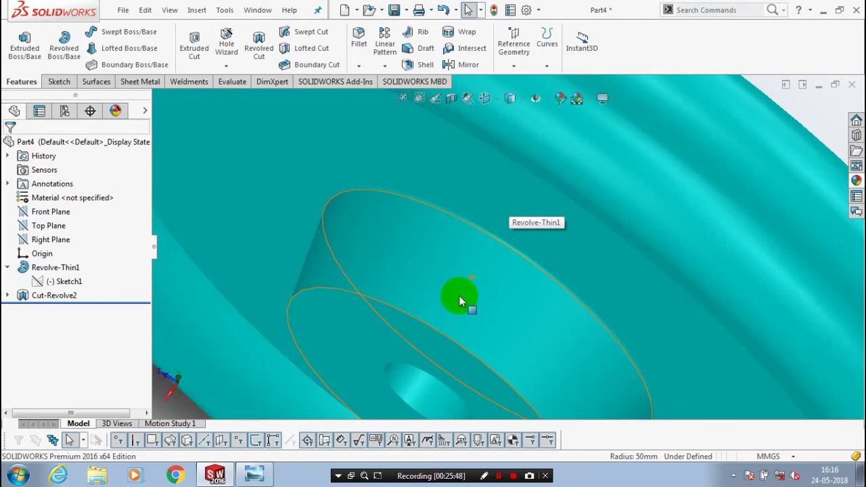
{"action": "left_click", "coordinate": [504, 278]}
{"action": "scroll", "coordinate": [493, 263], "scroll_direction": "up", "scroll_amount": 3}
{"action": "scroll", "coordinate": [571, 217], "scroll_direction": "up", "scroll_amount": 2}
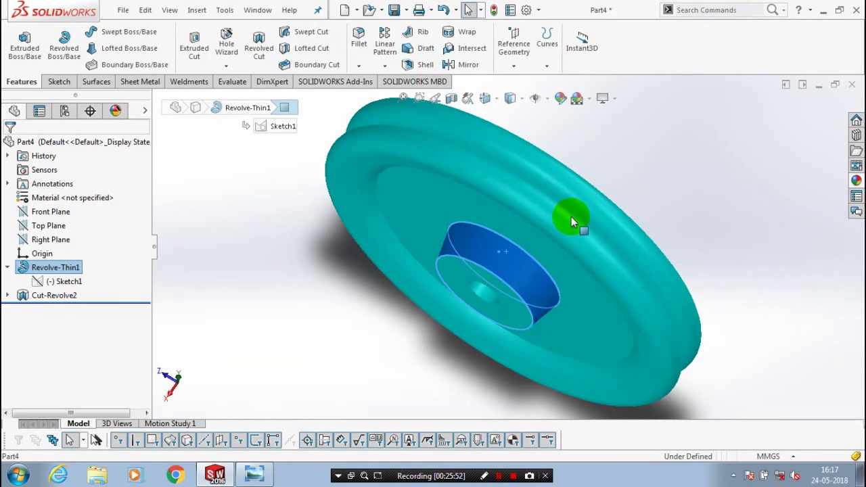
{"action": "middle_click_drag", "start_coordinate": [571, 217], "coordinate": [553, 412]}
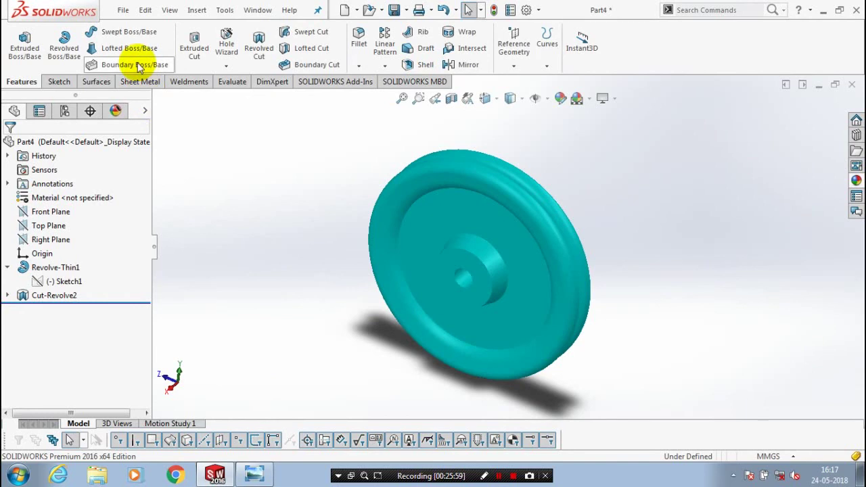
- Save the part to the Desktop as 'pulley'
{"action": "key", "text": "ctrl+s"}
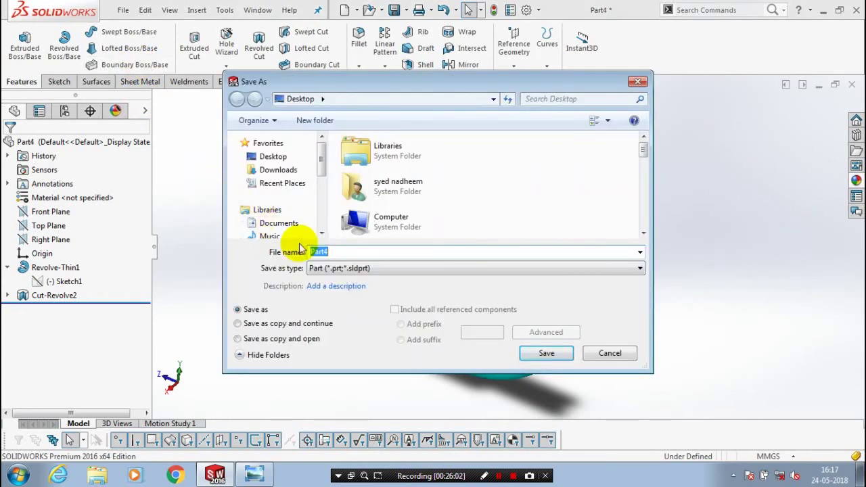
{"action": "type", "text": "pull"}
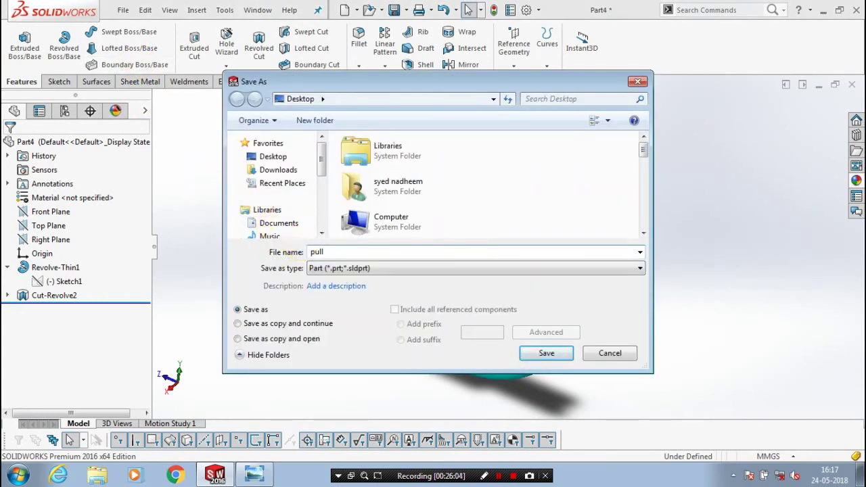
{"action": "type", "text": "ey"}
{"action": "left_click", "coordinate": [551, 354]}
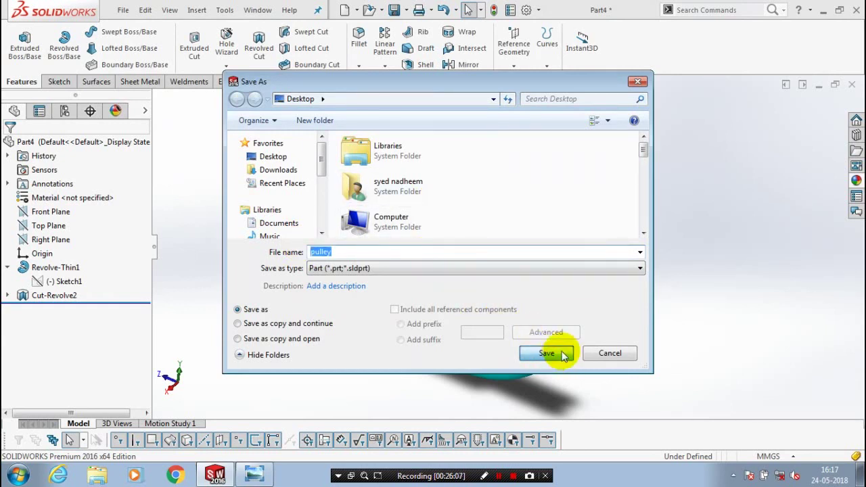